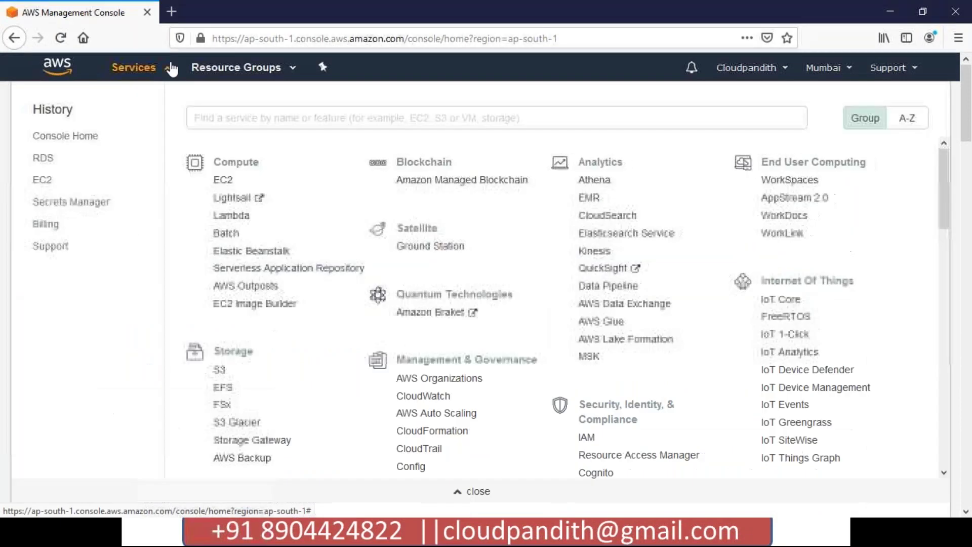
Open the RDS console's empty DB instances list and start creating a new database
scroll(252, 382, "down", 2)
scroll(252, 382, "down", 2)
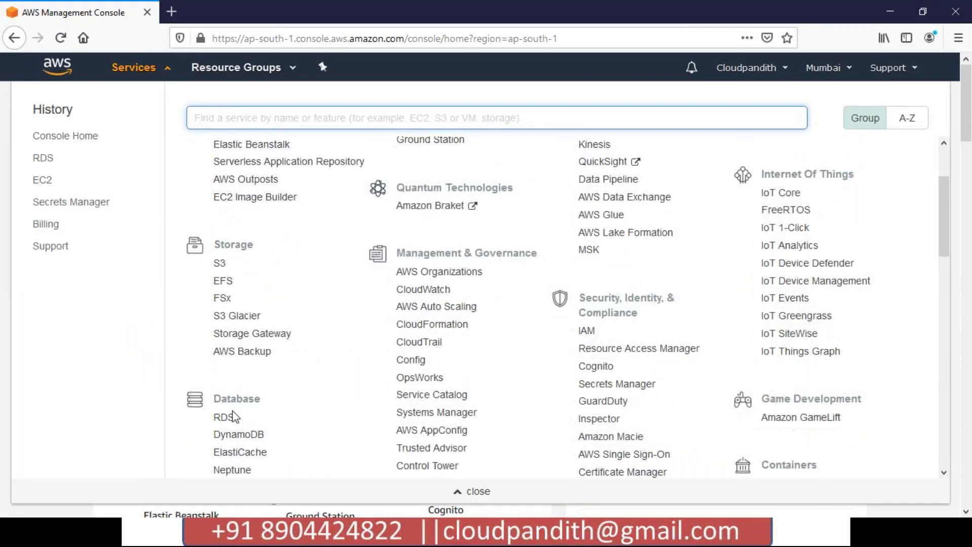
left_click(229, 420)
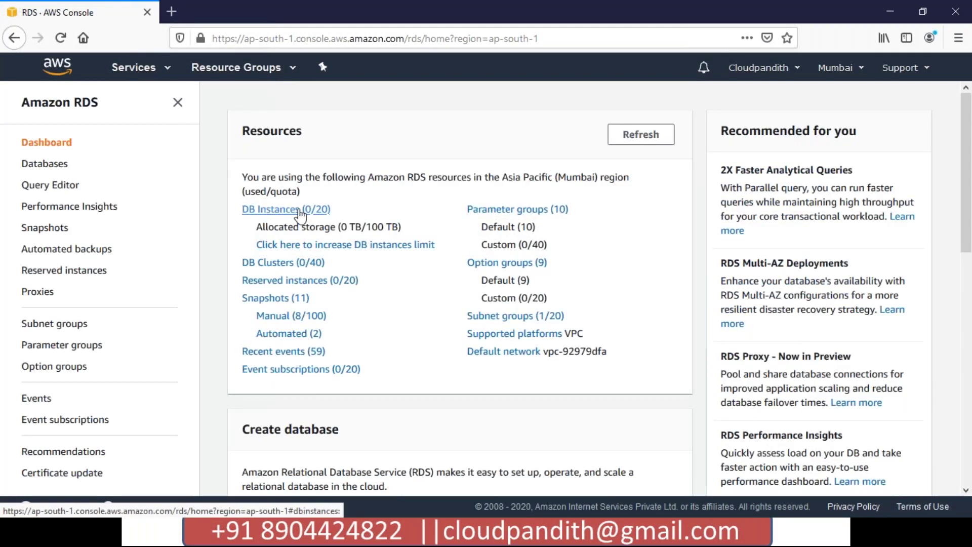
left_click(290, 213)
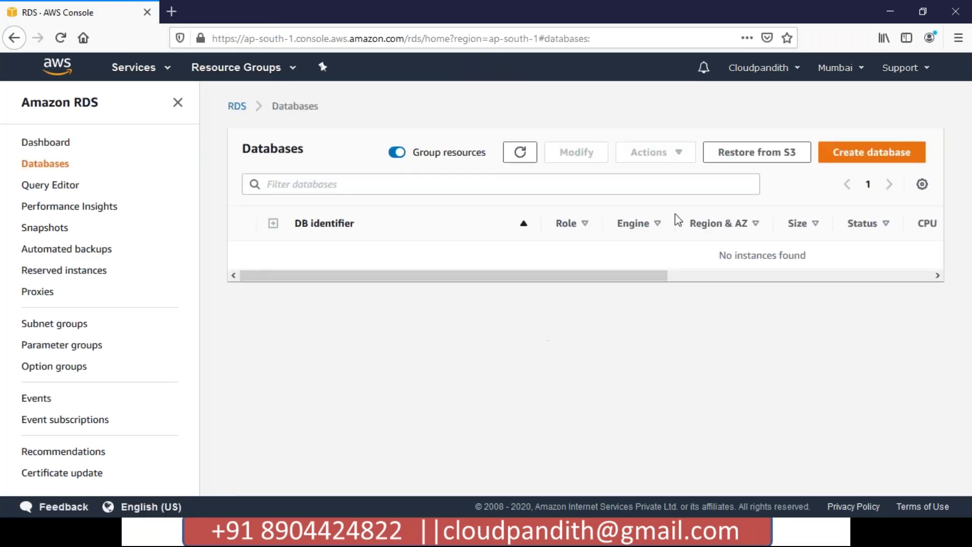
left_click(866, 156)
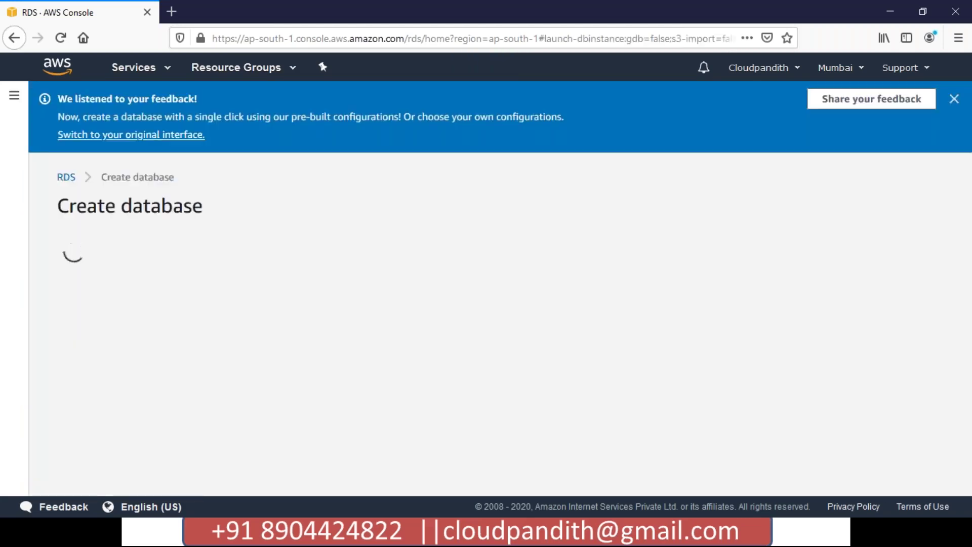
Choose the PostgreSQL engine, version 11.6-R1, with the Free tier template
scroll(494, 285, "down", 2)
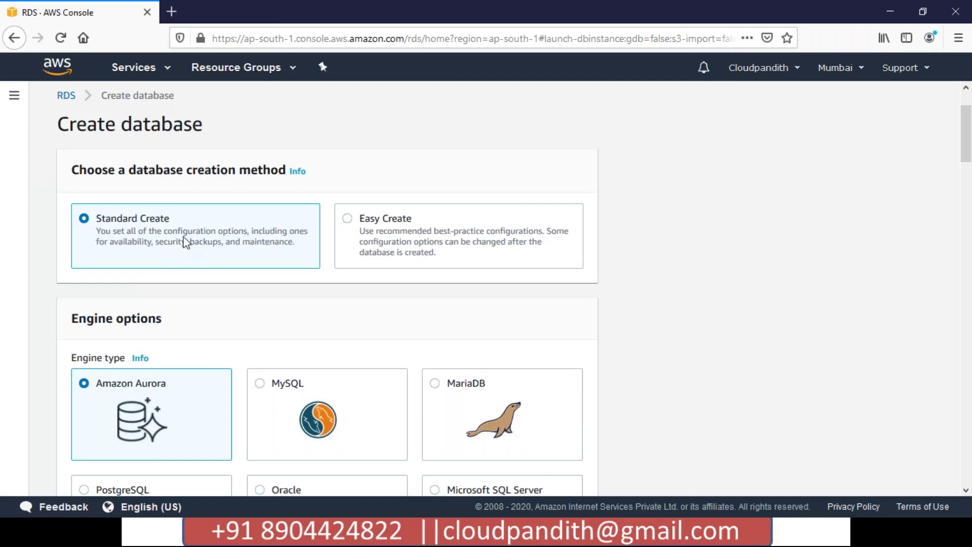
scroll(186, 242, "down", 3)
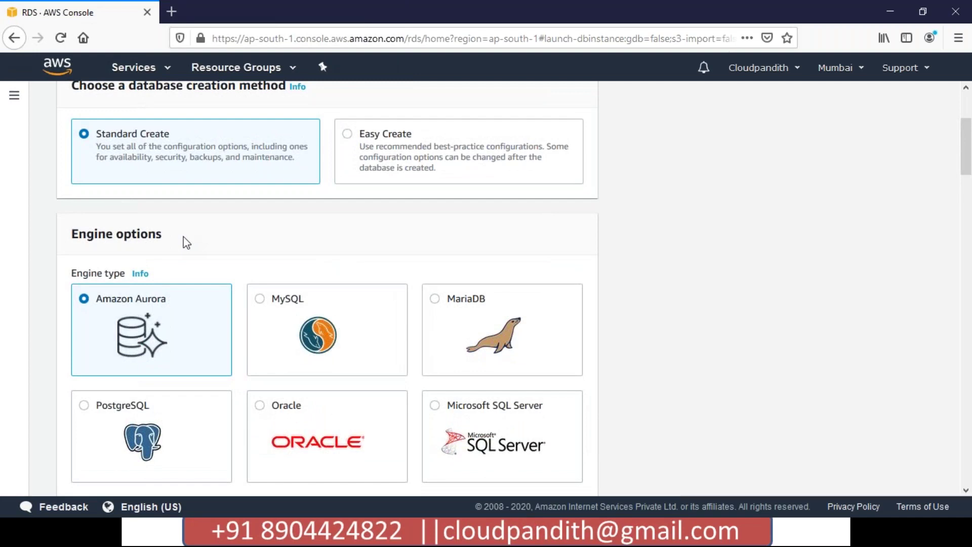
scroll(185, 241, "down", 1)
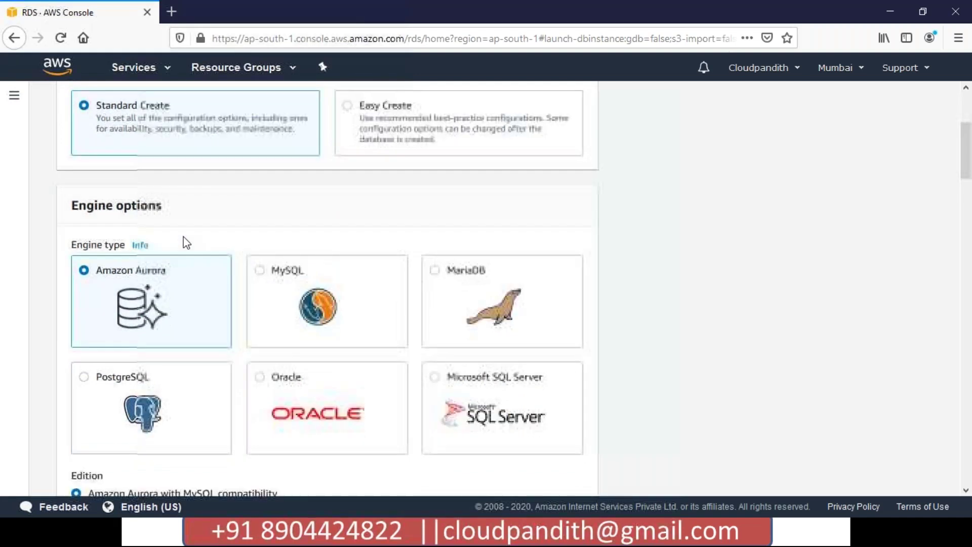
left_click(86, 381)
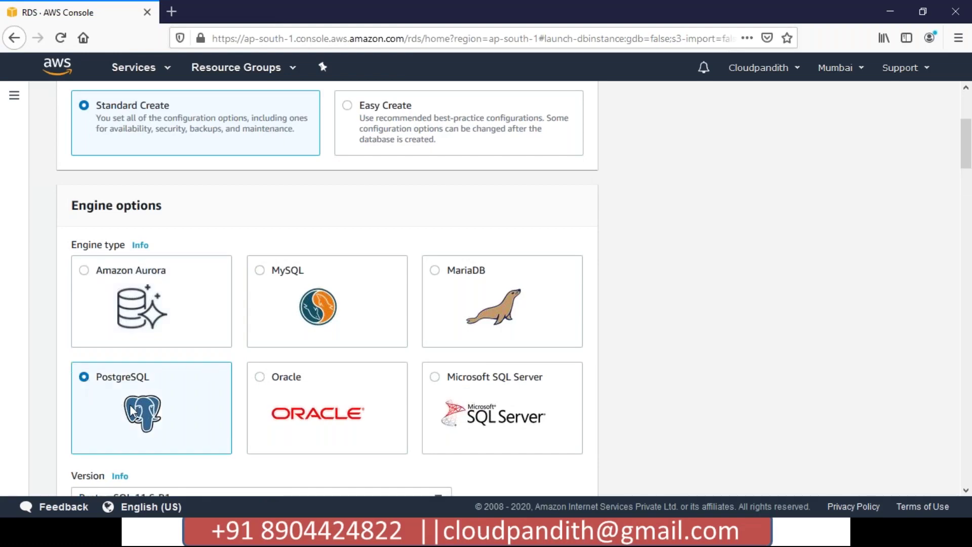
scroll(133, 411, "down", 3)
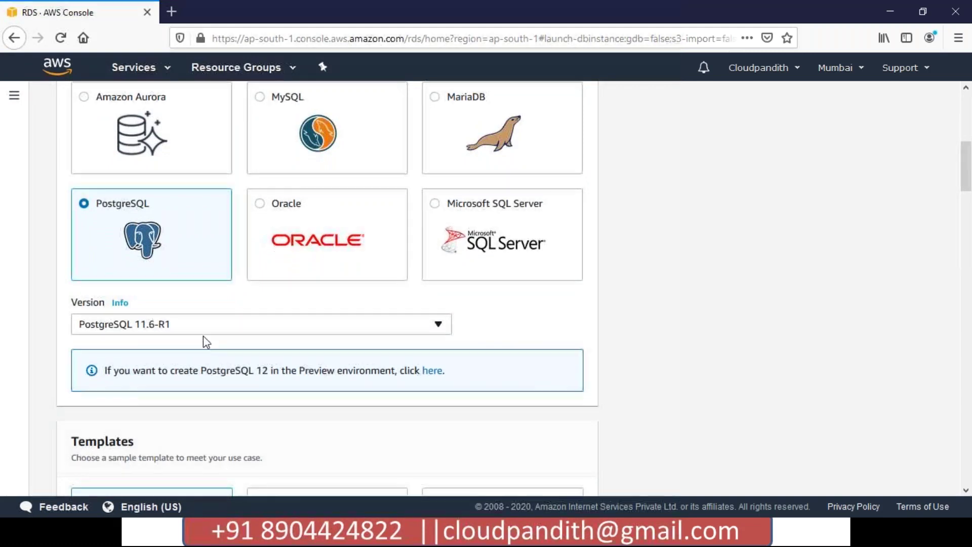
scroll(202, 336, "down", 2)
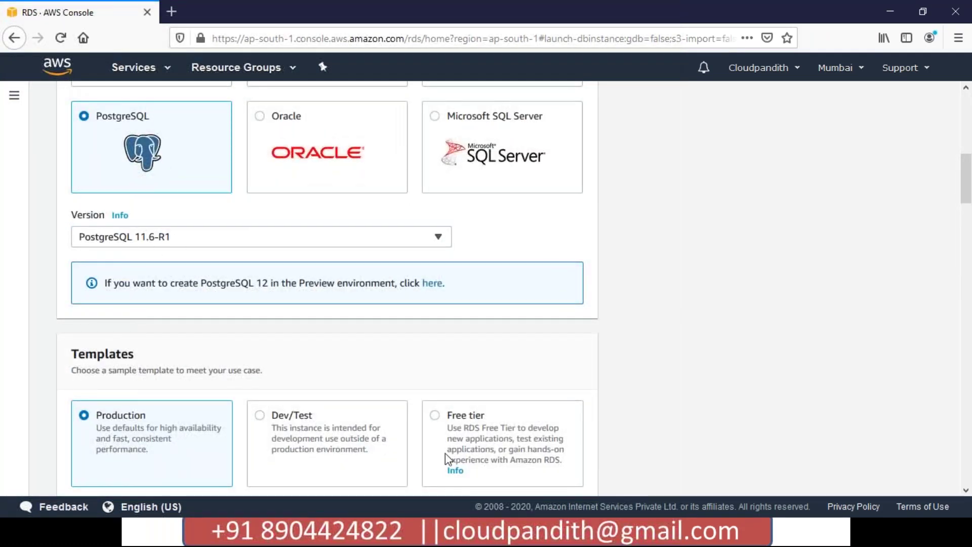
left_click(437, 415)
scroll(436, 415, "down", 3)
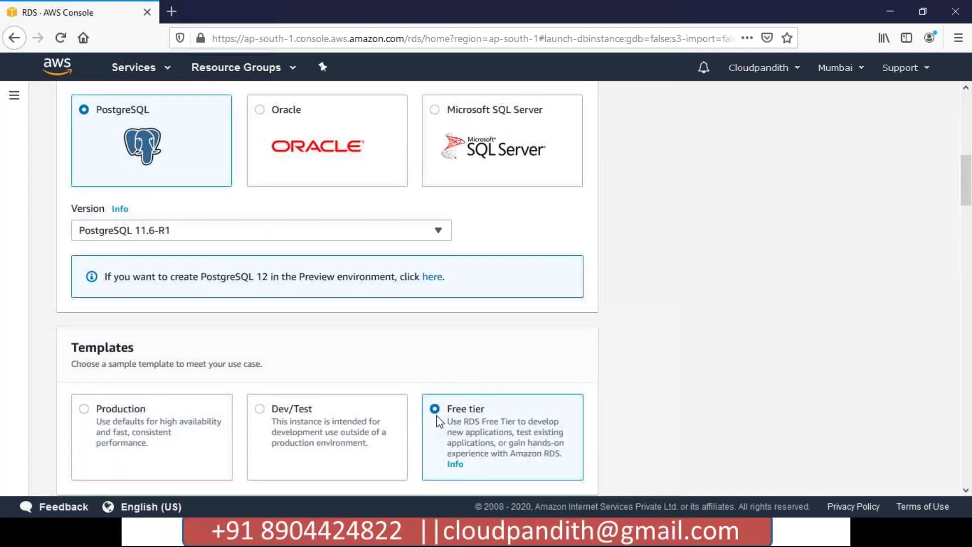
scroll(439, 420, "down", 2)
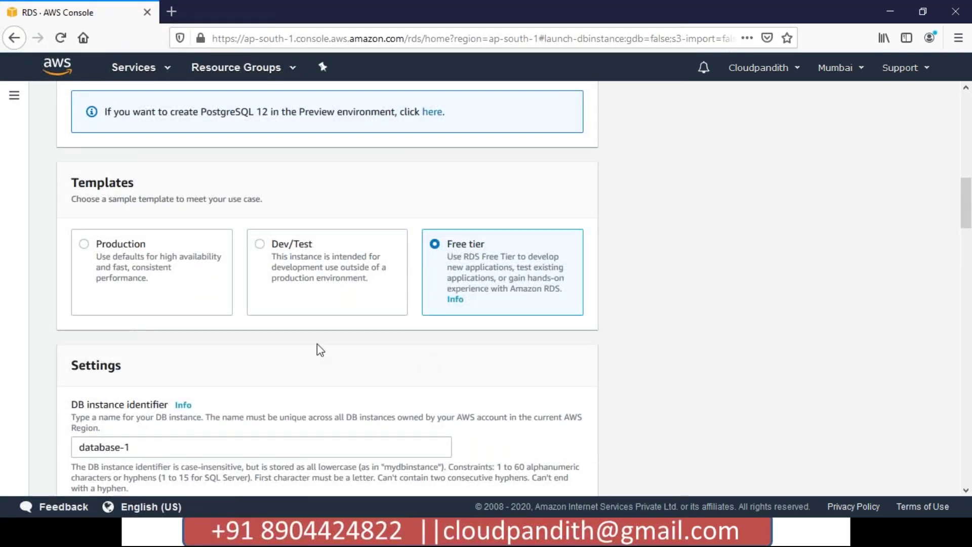
Replace the default DB instance identifier with cloudpandith-postgresql
scroll(321, 349, "down", 3)
left_click_drag(133, 362, 61, 357)
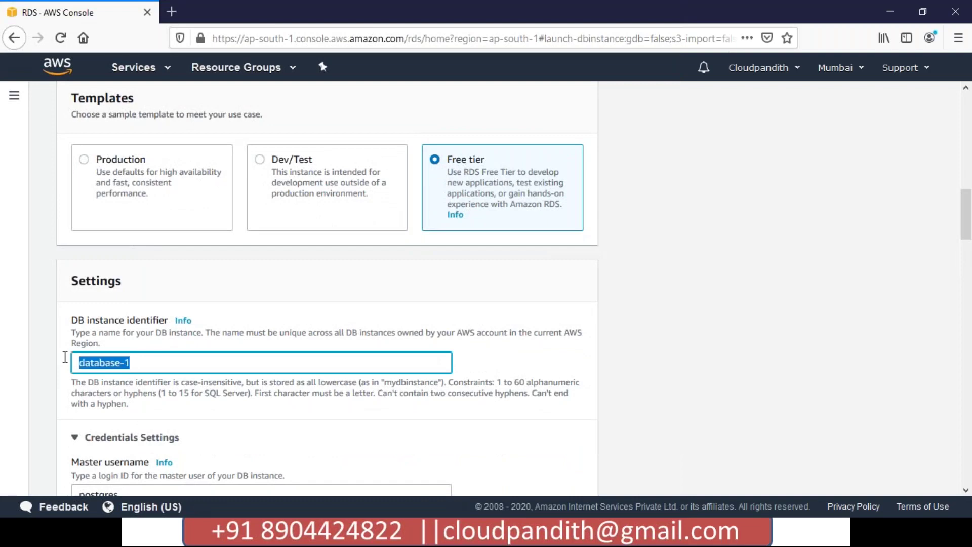
key("BackSpace")
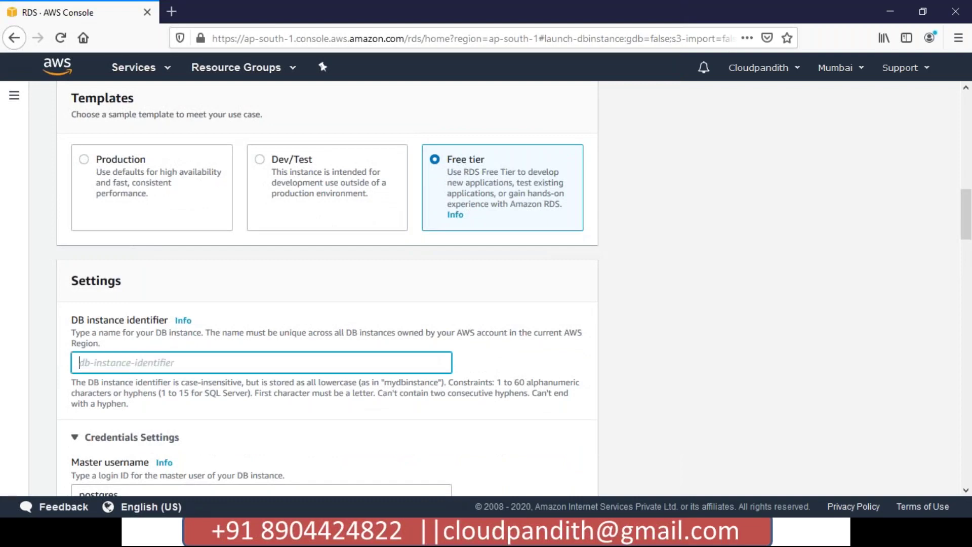
type("clou")
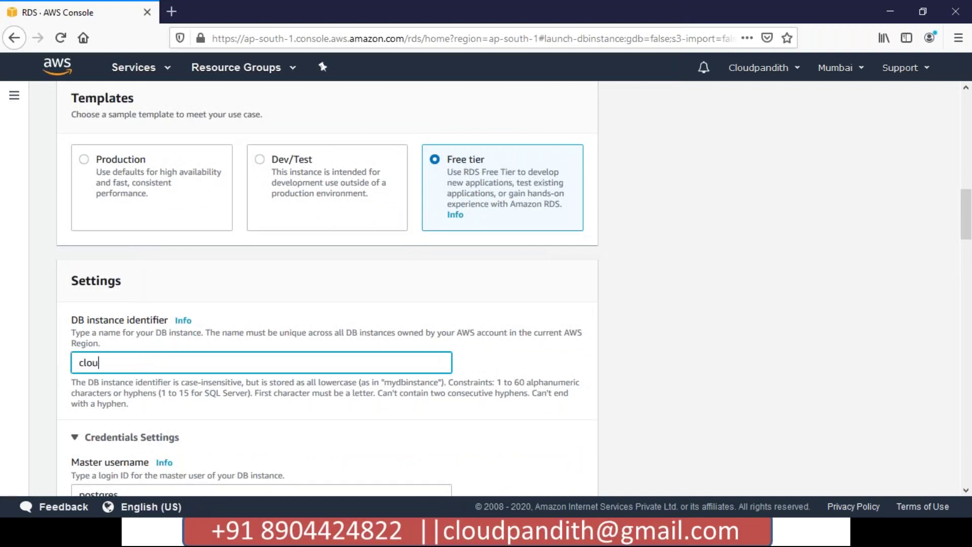
type("dpandith-postgresql")
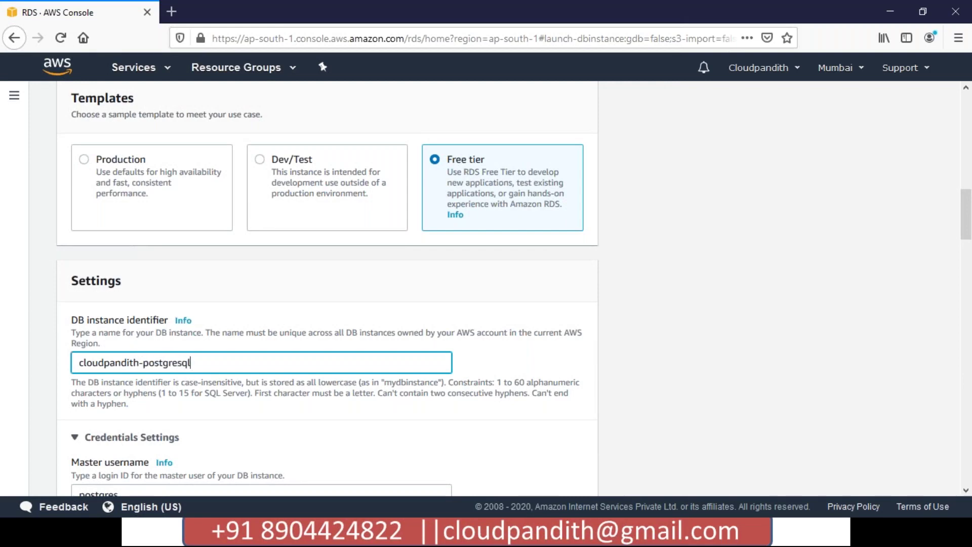
scroll(327, 289, "down", 2)
scroll(327, 289, "down", 2)
left_click(71, 290)
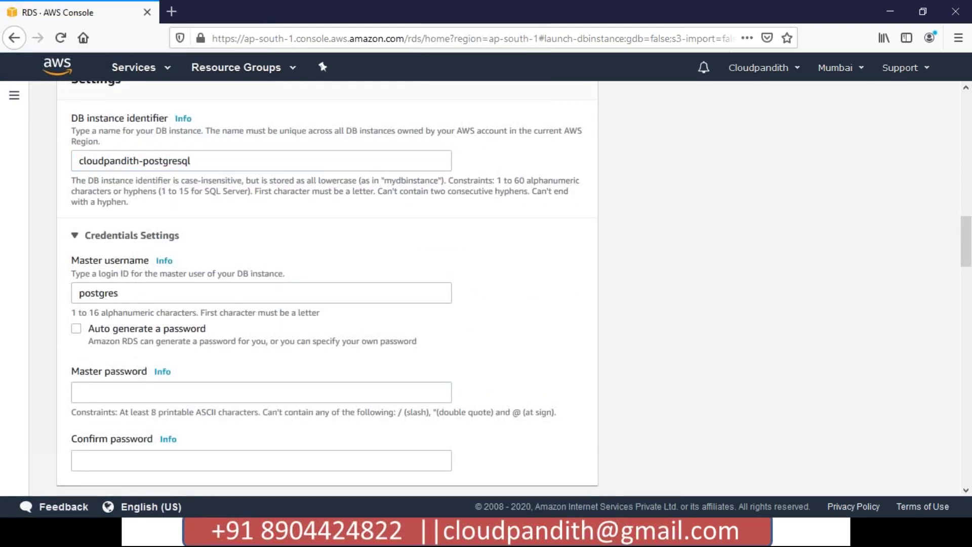
Replace the default master username and enter a matching master password manually in both fields
left_click_drag(129, 296, 74, 289)
key("BackSpace")
type("mallaiah")
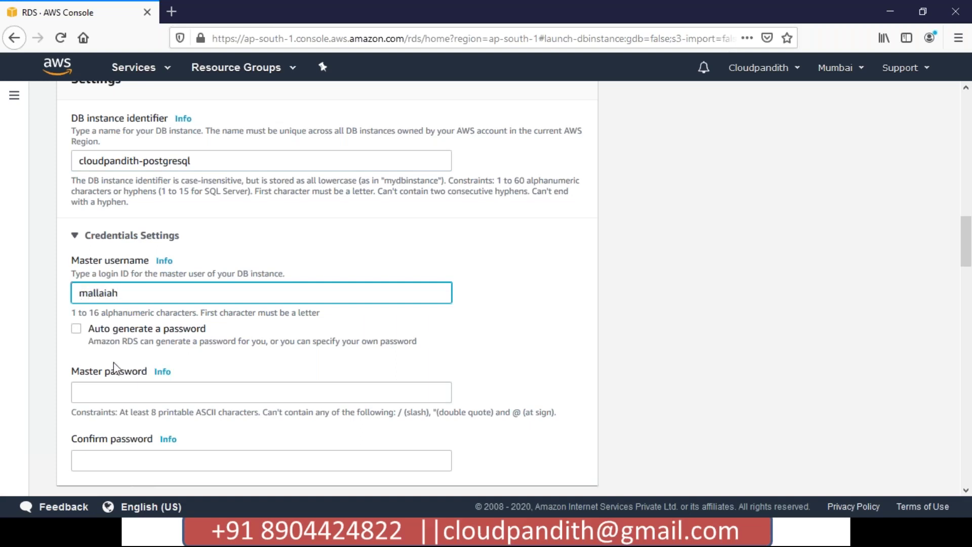
left_click(77, 329)
left_click(77, 330)
left_click(109, 395)
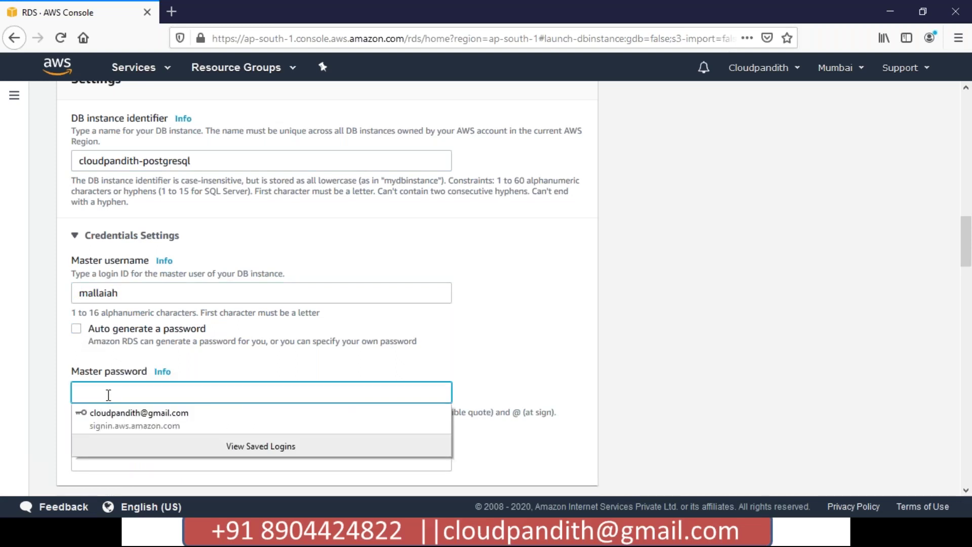
type("••••••••••••")
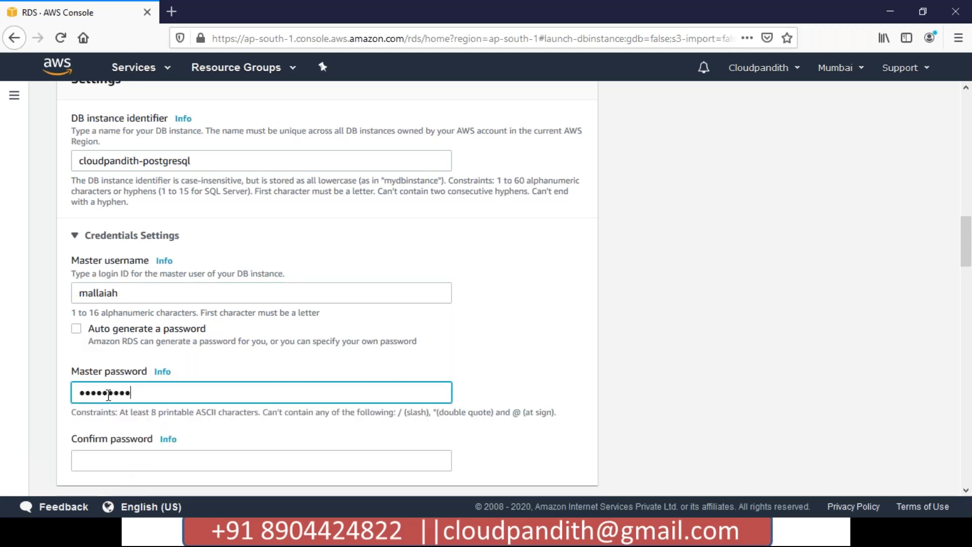
key("Tab")
type("••••••••••••")
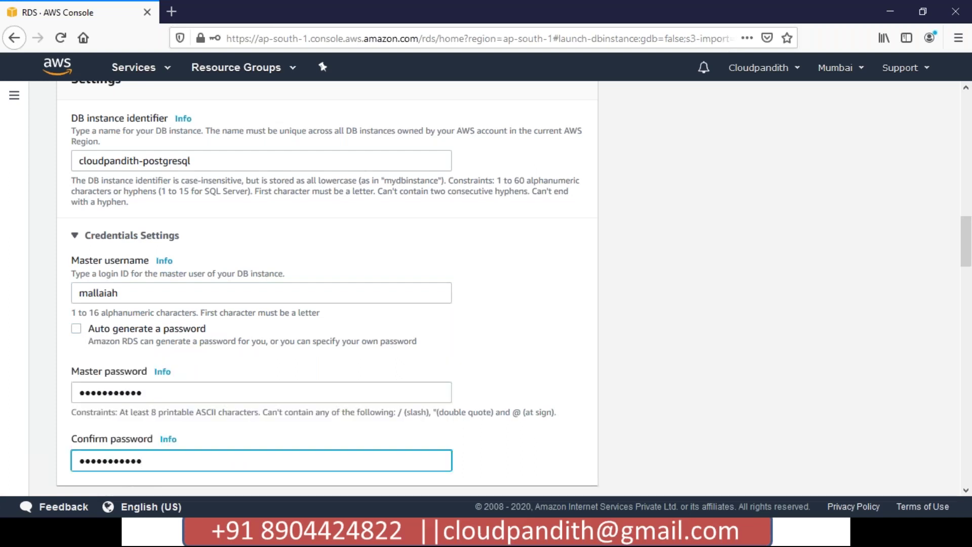
left_click(461, 352)
scroll(462, 353, "down", 2)
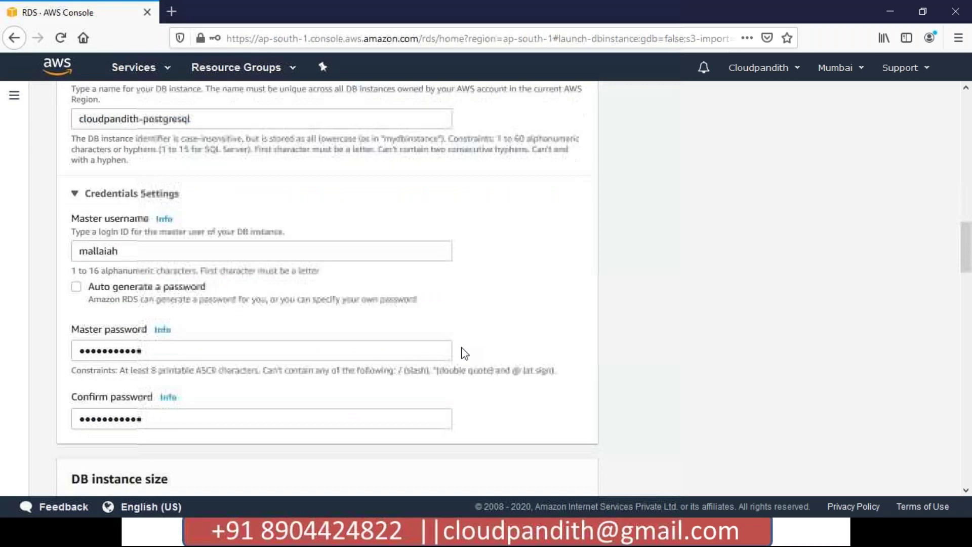
scroll(463, 354, "down", 5)
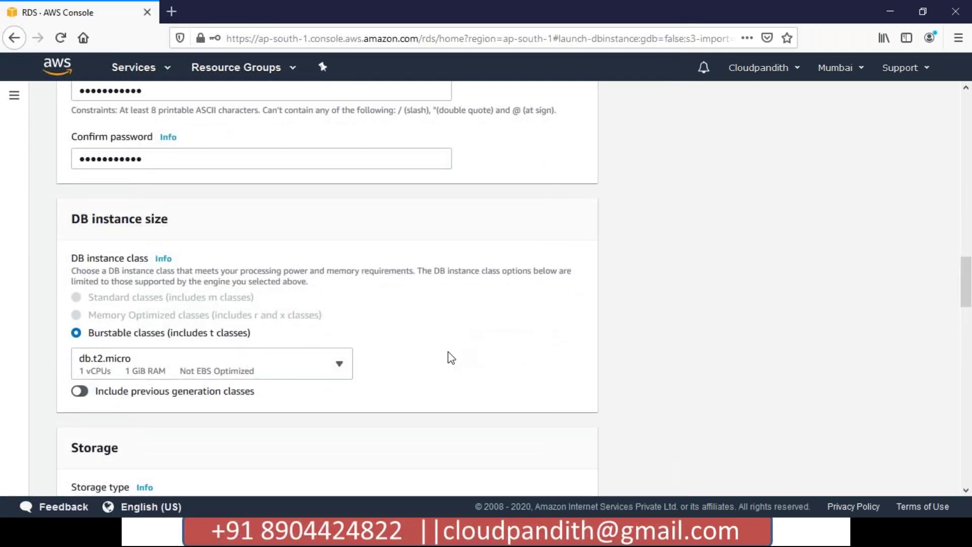
left_click(128, 362)
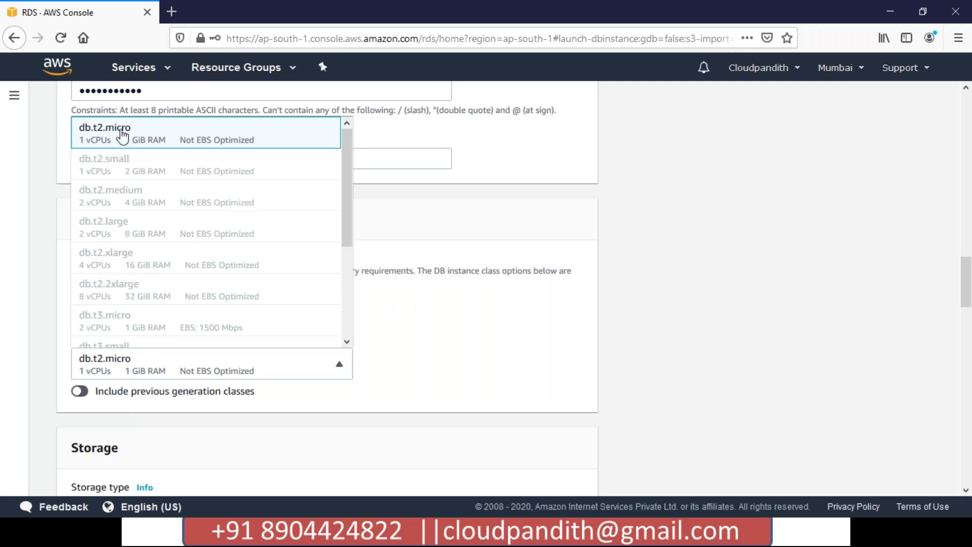
left_click(122, 136)
left_click(264, 364)
left_click(165, 147)
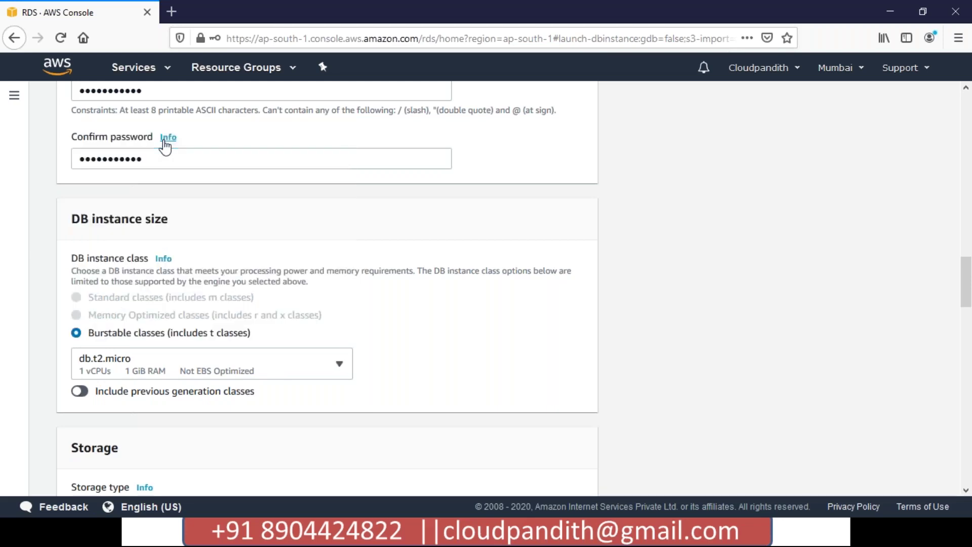
scroll(329, 364, "down", 5)
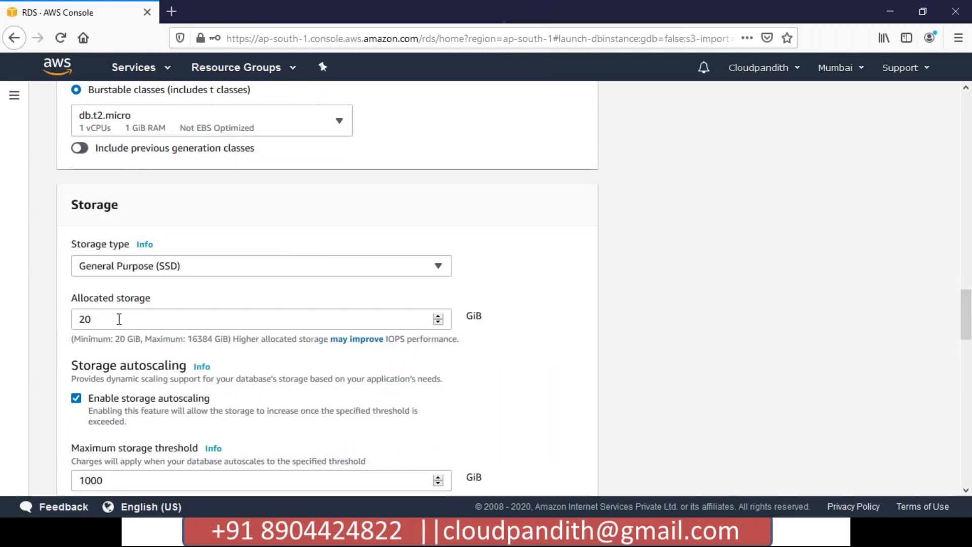
scroll(121, 314, "down", 1)
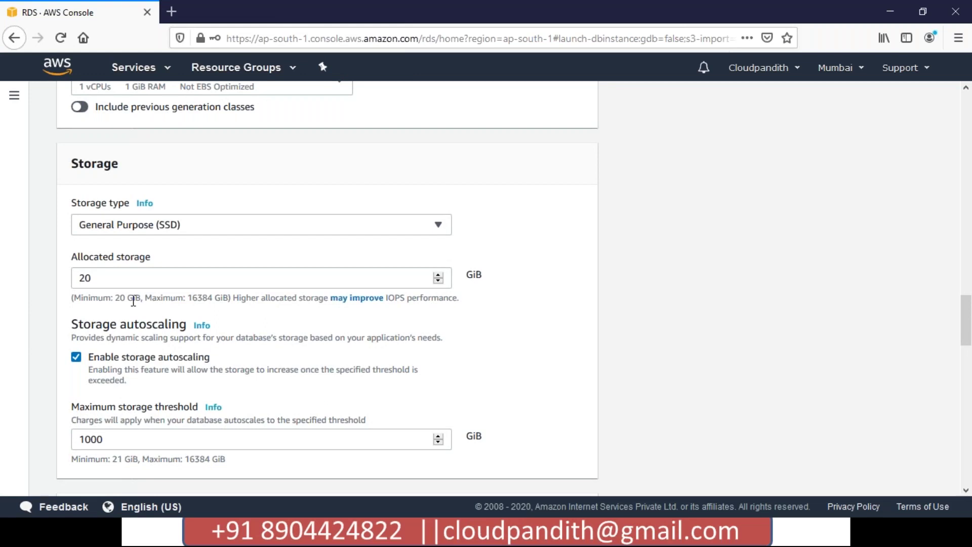
left_click_drag(101, 439, 74, 437)
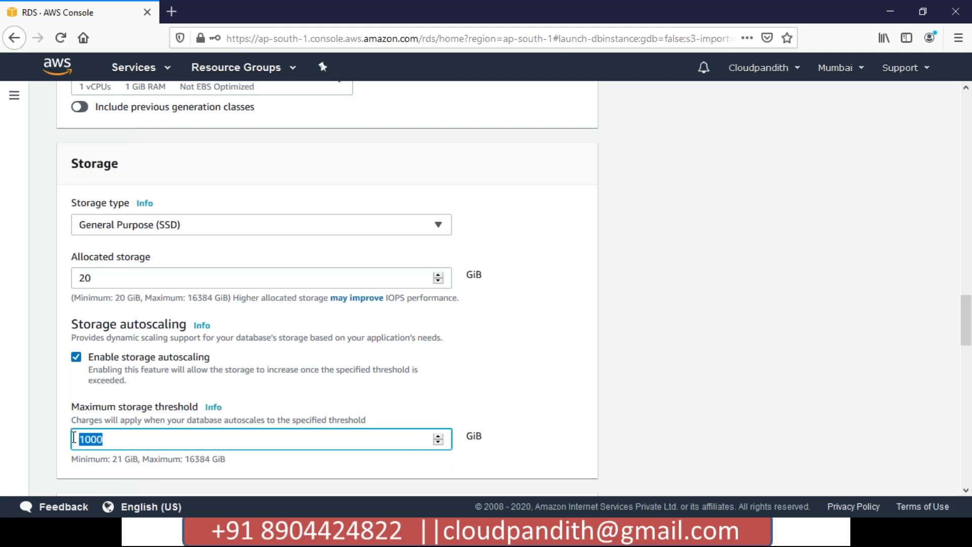
left_click(89, 444)
double_click(80, 439)
left_click(154, 406)
left_click_drag(127, 407, 179, 405)
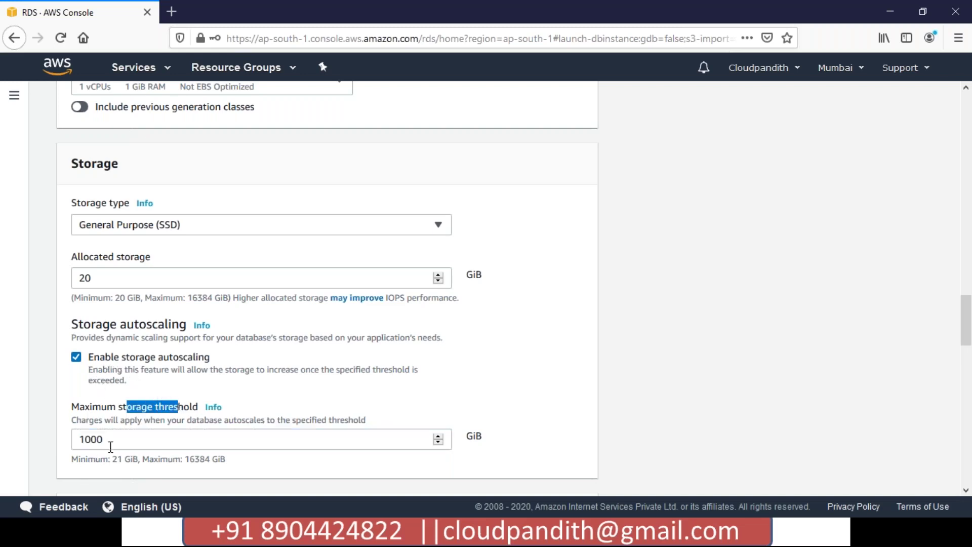
double_click(94, 440)
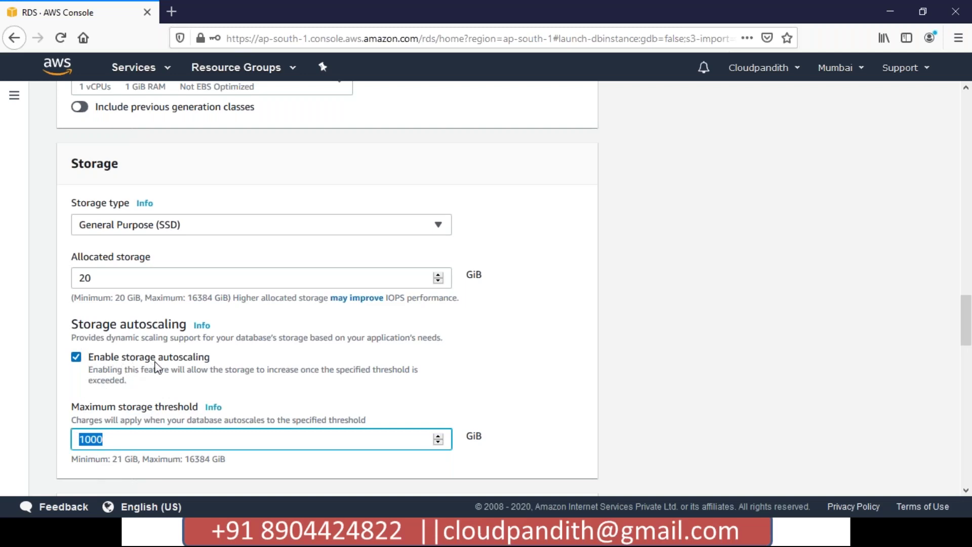
left_click(105, 443)
double_click(79, 278)
left_click_drag(95, 278, 77, 278)
left_click_drag(104, 438, 80, 439)
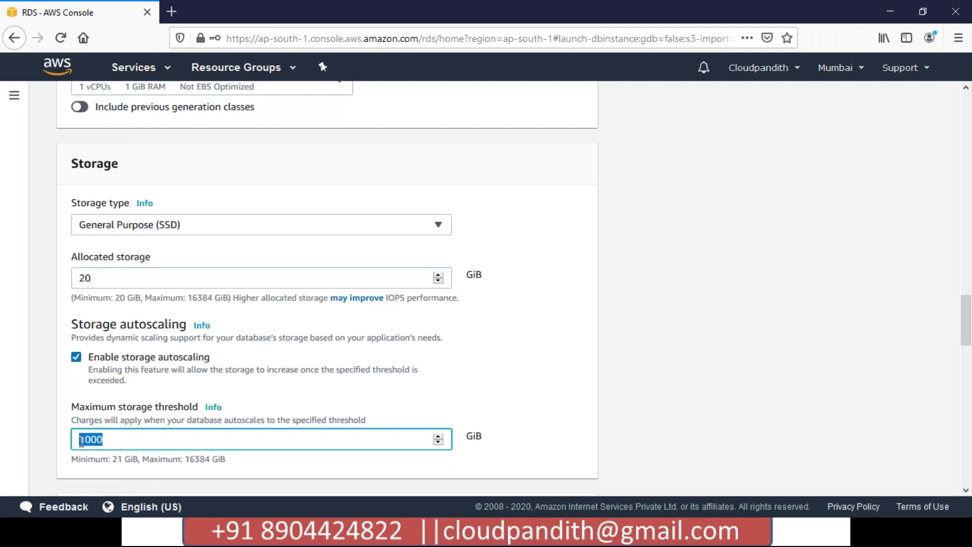
left_click(76, 357)
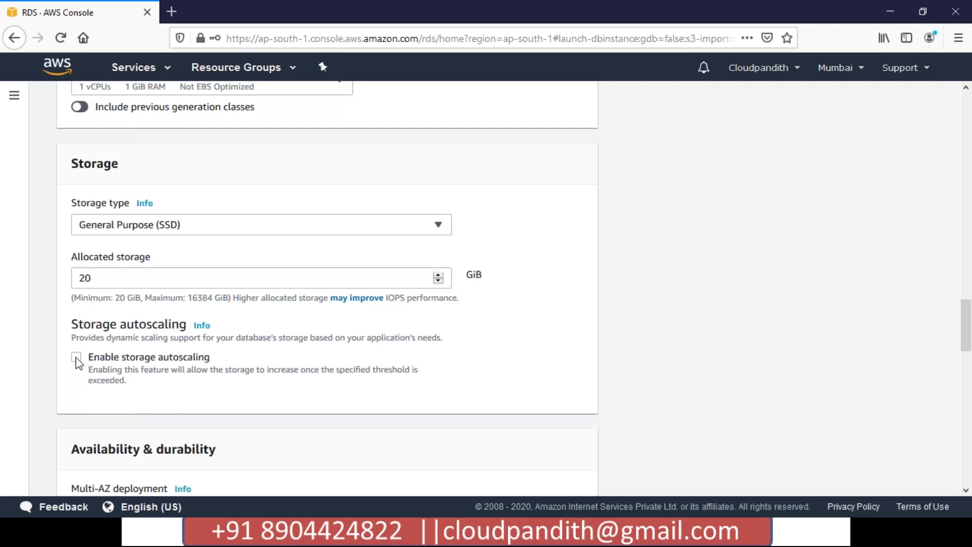
left_click(76, 357)
scroll(77, 363, "down", 2)
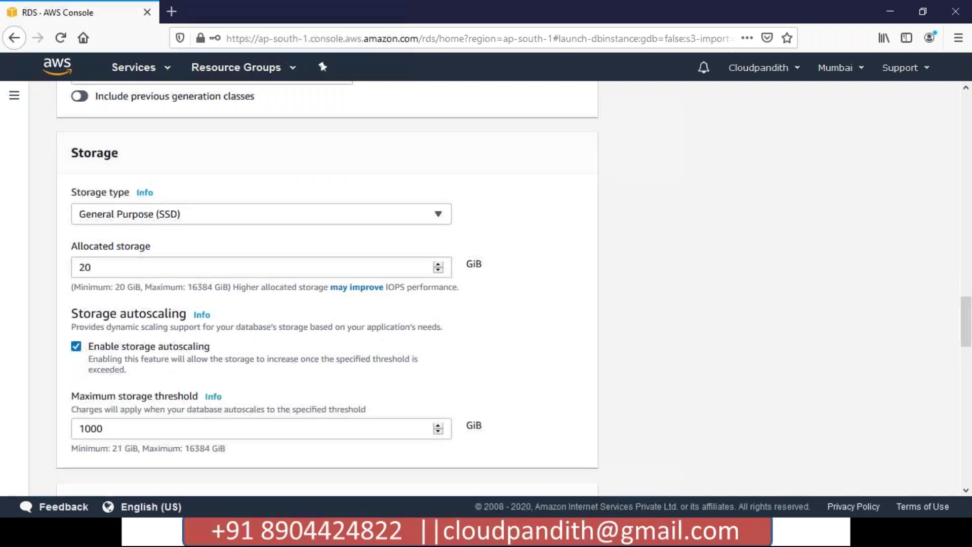
scroll(129, 232, "down", 3)
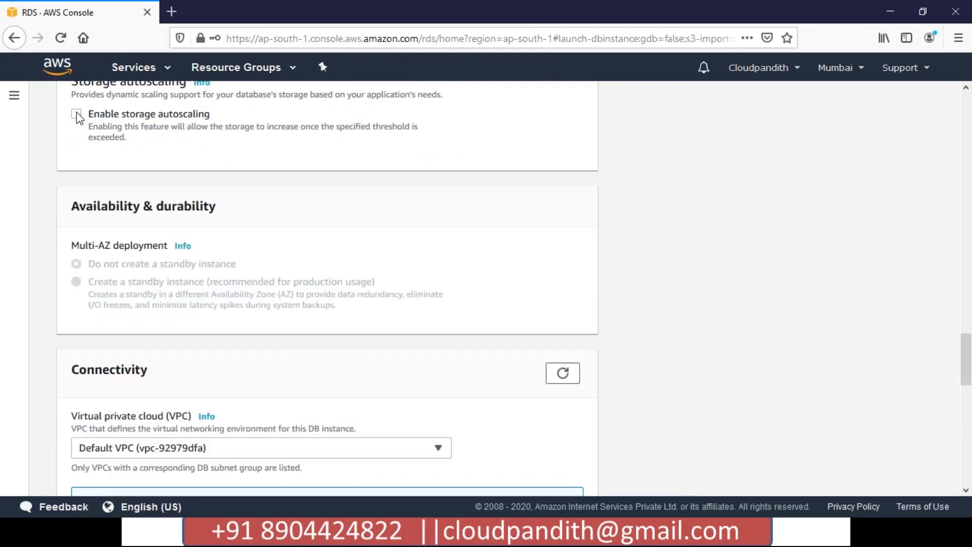
scroll(138, 176, "down", 3)
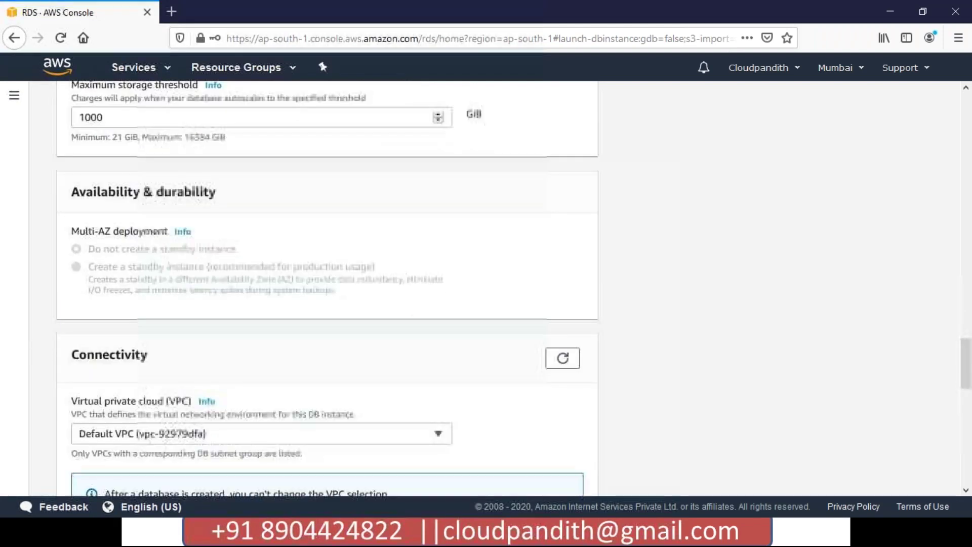
left_click_drag(72, 180, 118, 186)
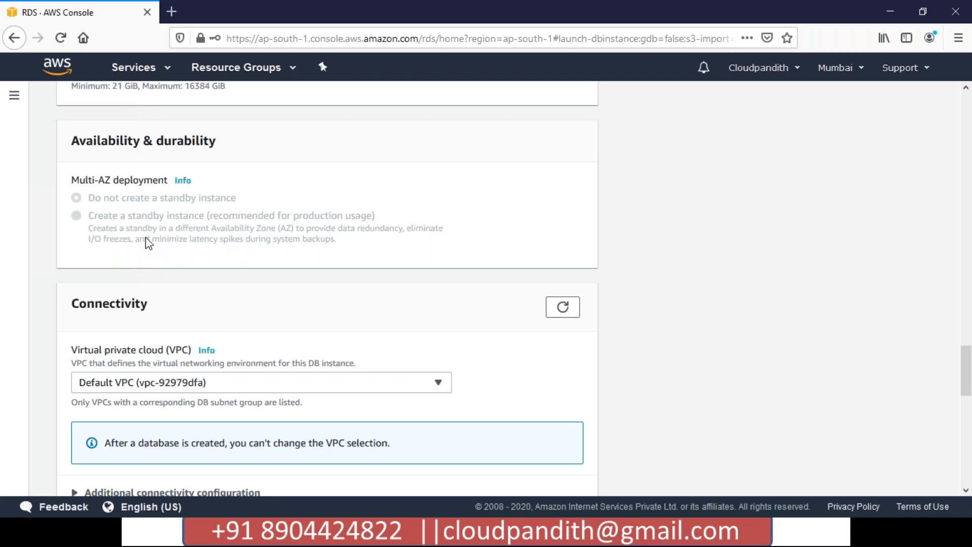
scroll(149, 243, "down", 3)
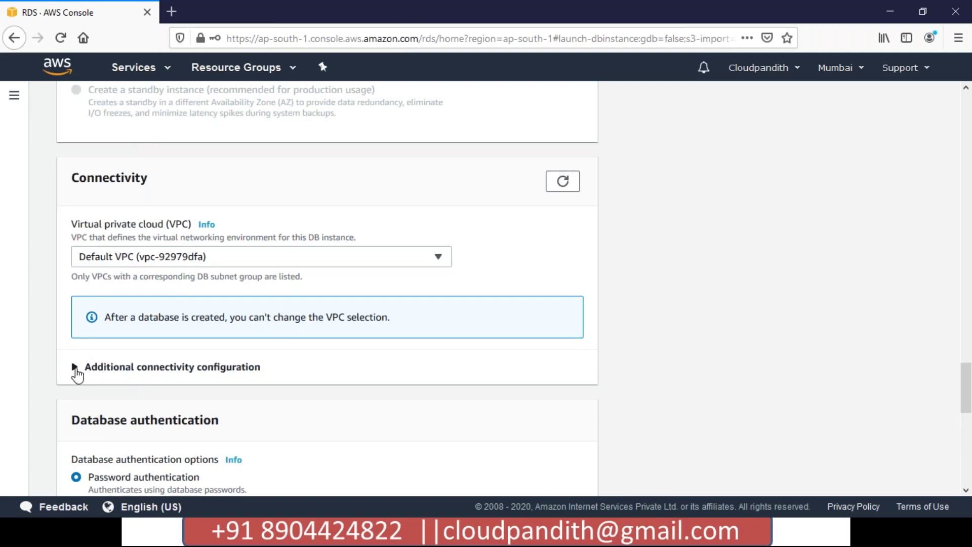
Under additional connectivity, set Publicly accessible to Yes and keep the default VPC security group
left_click(75, 368)
scroll(152, 395, "down", 2)
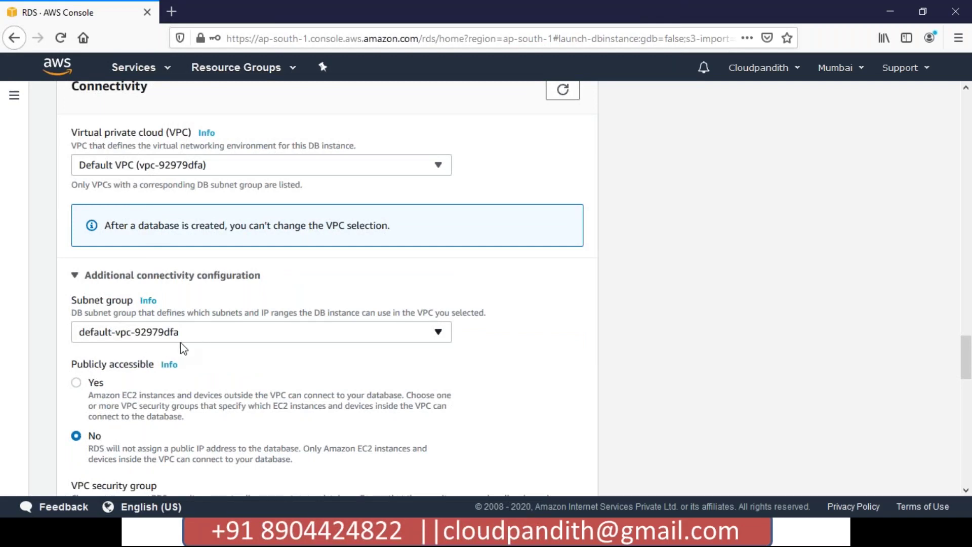
left_click(77, 384)
scroll(307, 384, "down", 4)
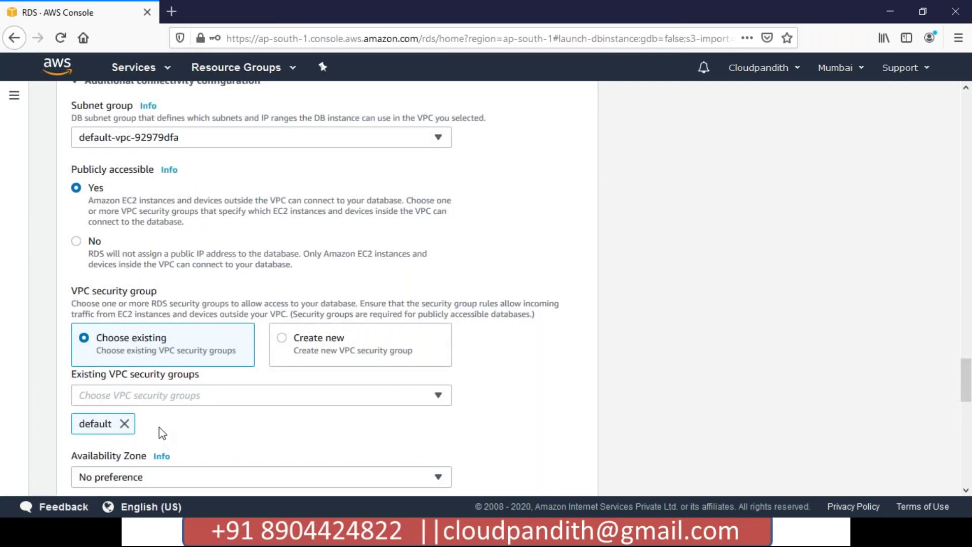
scroll(159, 432, "down", 6)
scroll(162, 421, "down", 7)
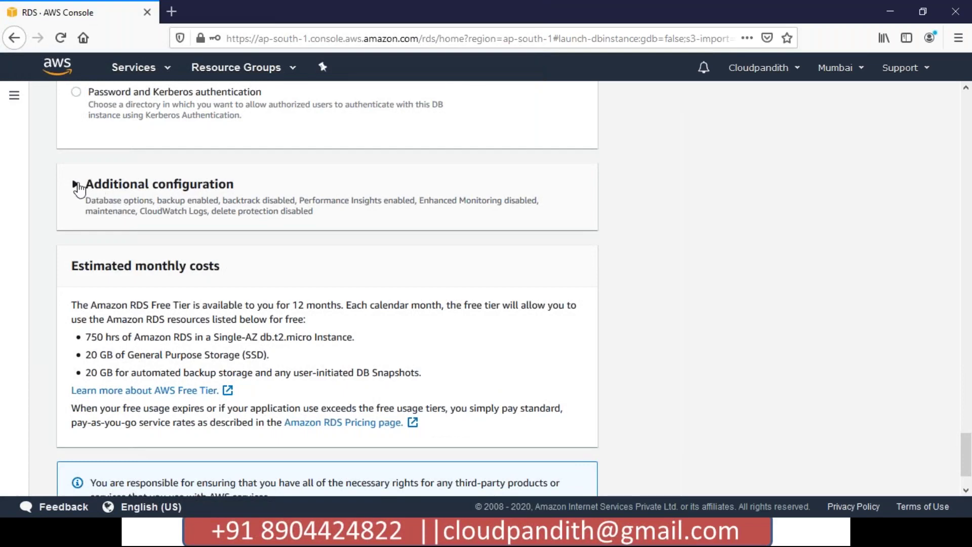
Set the initial database name to postgresqldemodb, removing the invalid hyphen
left_click(76, 184)
left_click(110, 292)
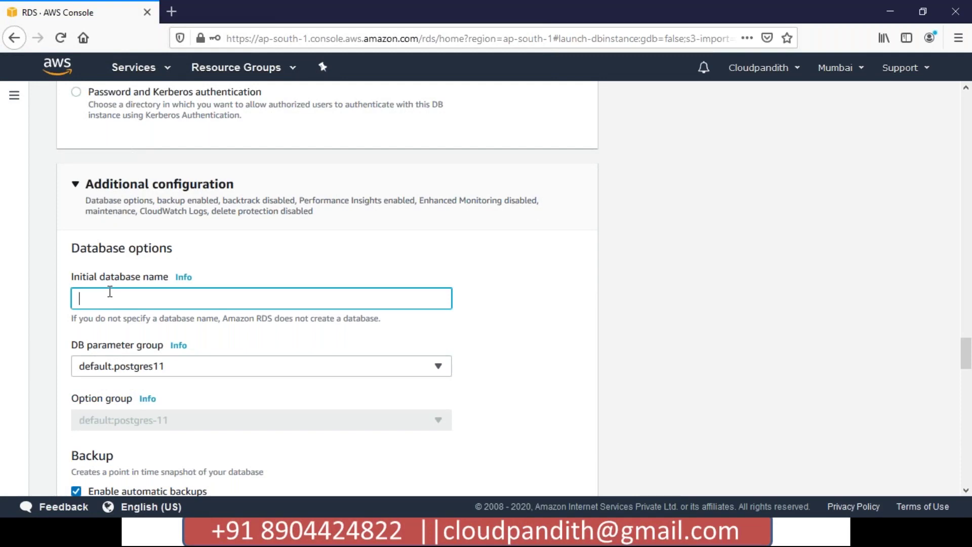
type("sample")
key("ctrl+a")
key("BackSpace")
type("postgresql-demodb")
left_click(213, 326)
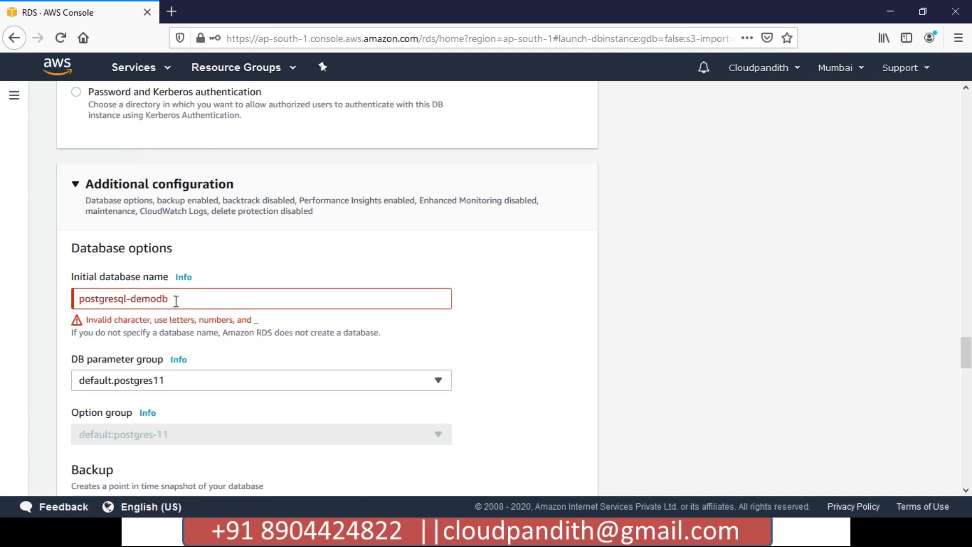
left_click(131, 297)
key("BackSpace")
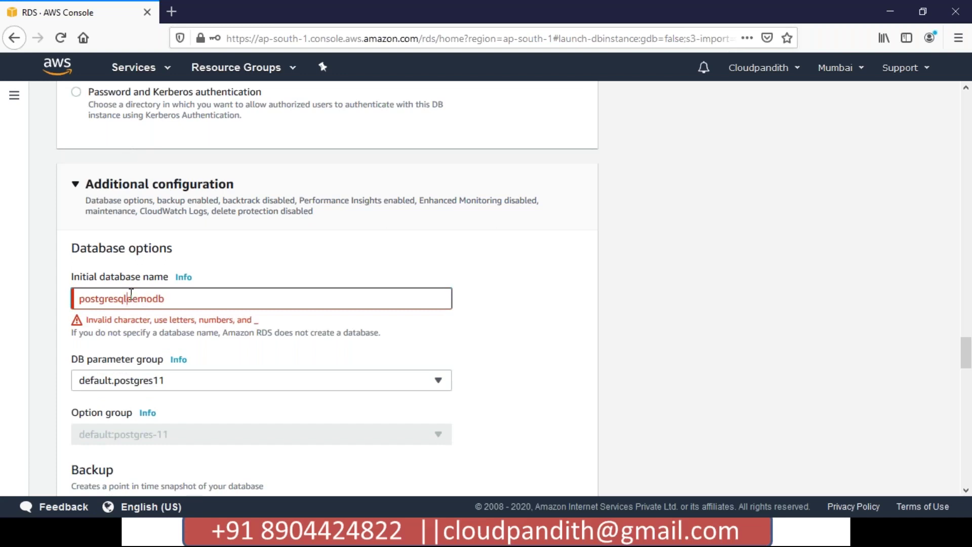
left_click(340, 270)
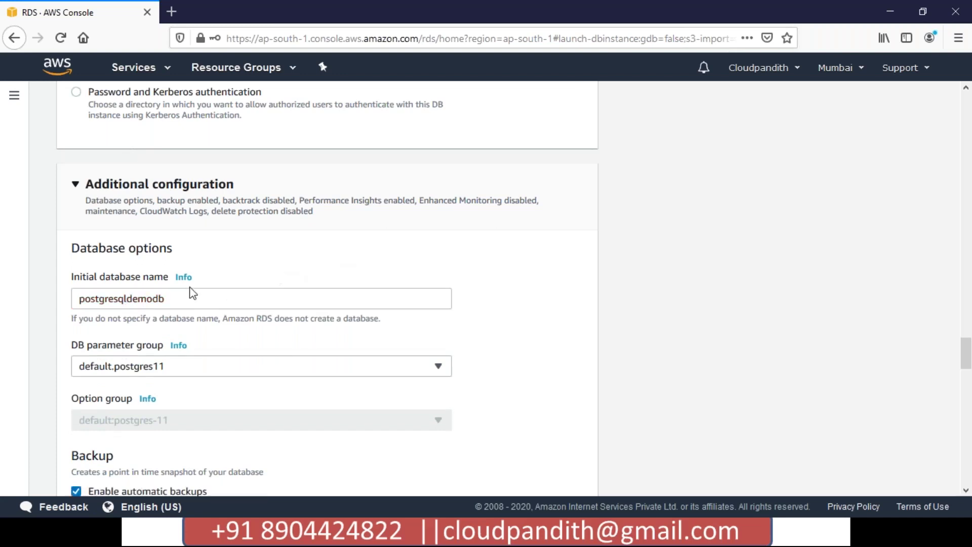
left_click(178, 300)
left_click_drag(179, 300, 125, 277)
left_click(226, 269)
mouse_move(107, 303)
left_mouse_down()
mouse_move(136, 302)
mouse_move(99, 297)
left_mouse_up()
left_click(138, 300)
Turn off automatic backups in the additional configuration
scroll(265, 290, "down", 2)
scroll(263, 353, "down", 2)
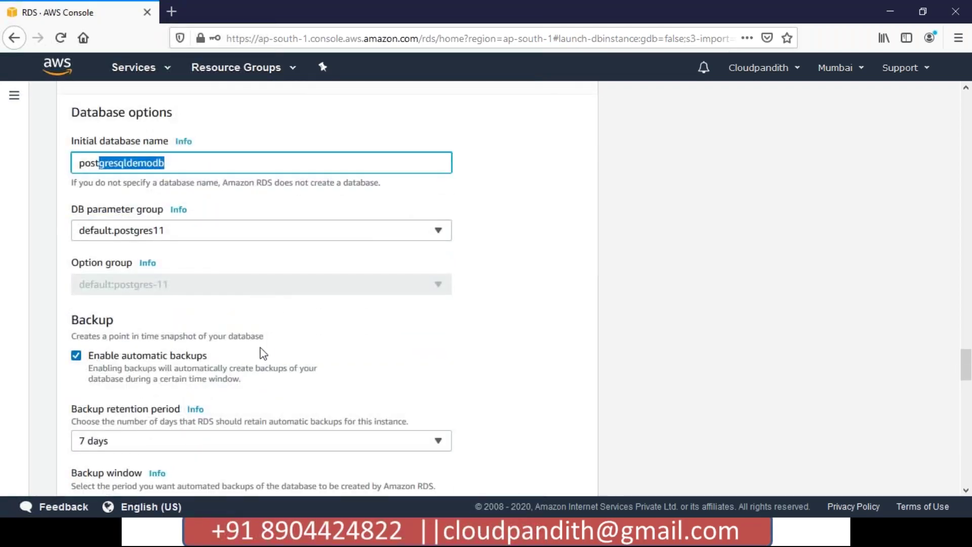
left_click_drag(106, 350, 158, 363)
left_click(273, 375)
left_click(271, 373)
scroll(271, 372, "down", 3)
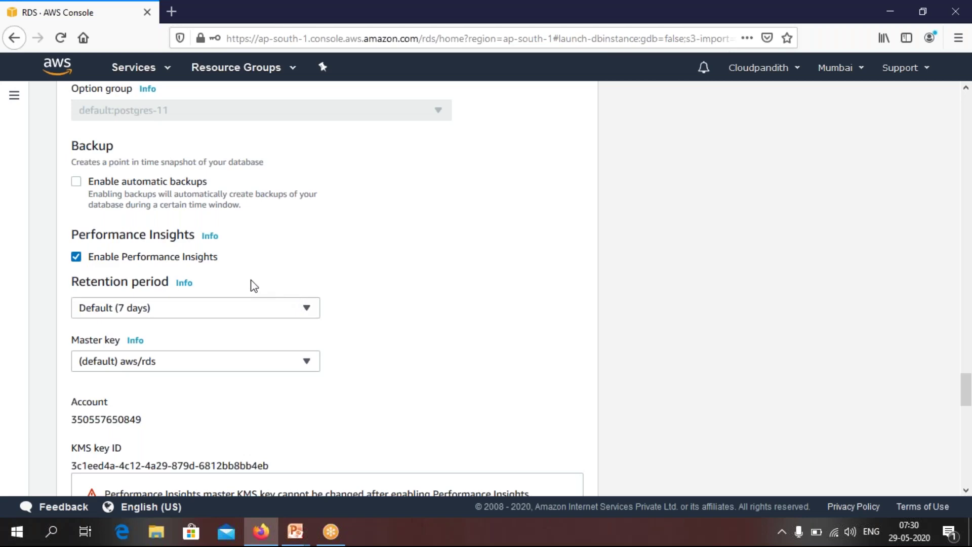
scroll(254, 286, "down", 7)
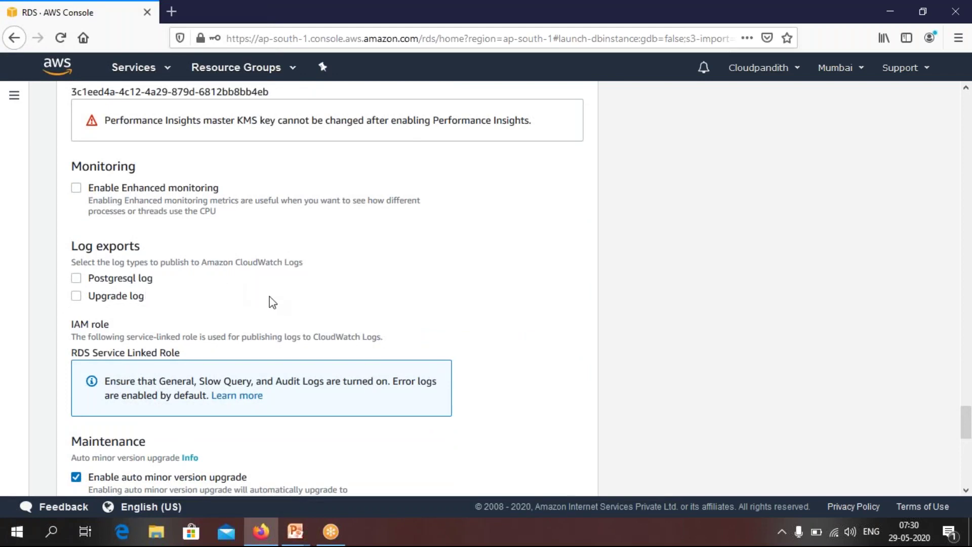
Leave the maintenance window at No preference and create the cloudpandith-postgresql database
scroll(269, 296, "down", 3)
scroll(270, 296, "down", 3)
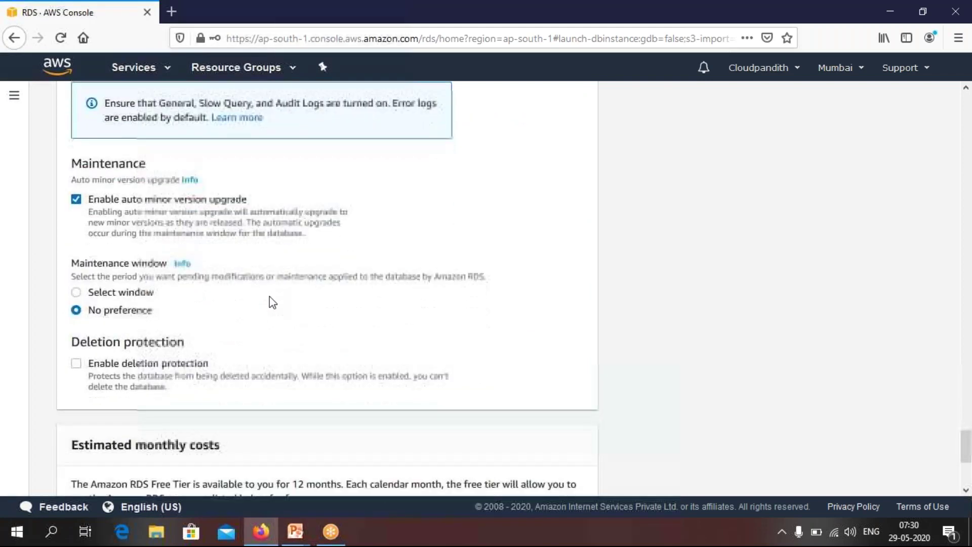
left_click(77, 286)
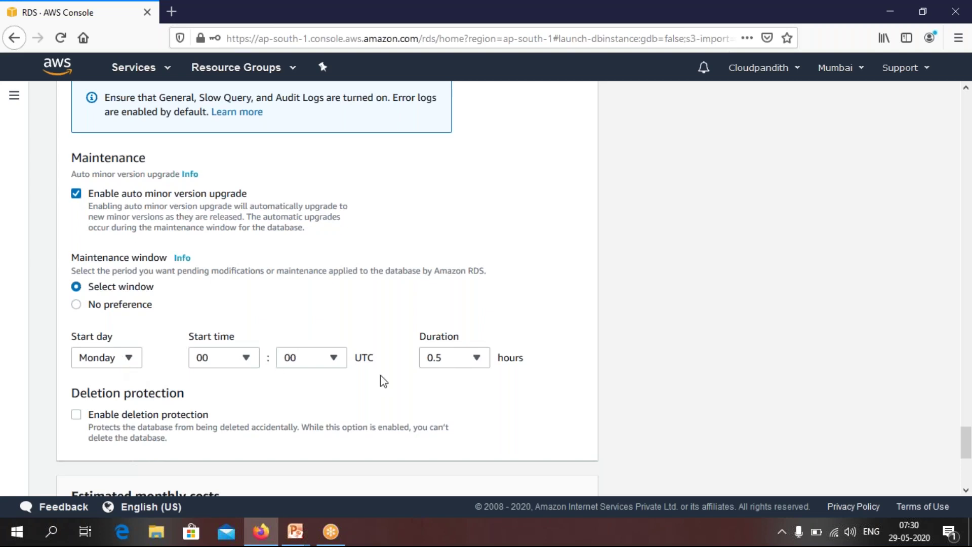
left_click(76, 304)
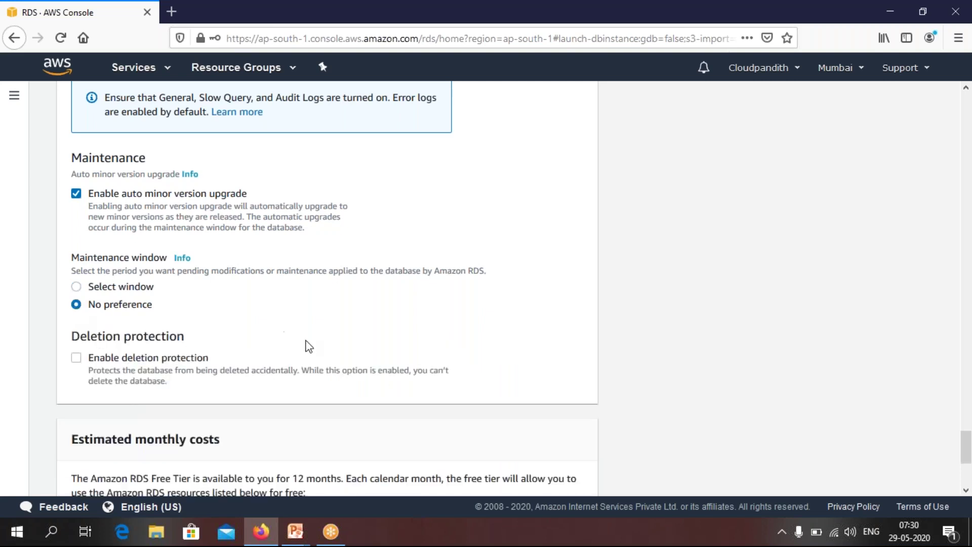
scroll(309, 347, "down", 4)
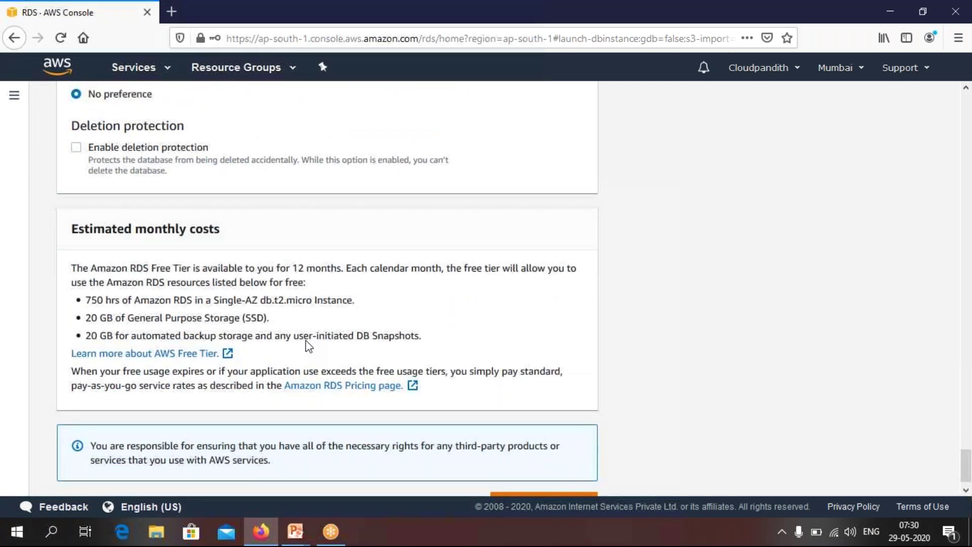
scroll(306, 346, "up", 2)
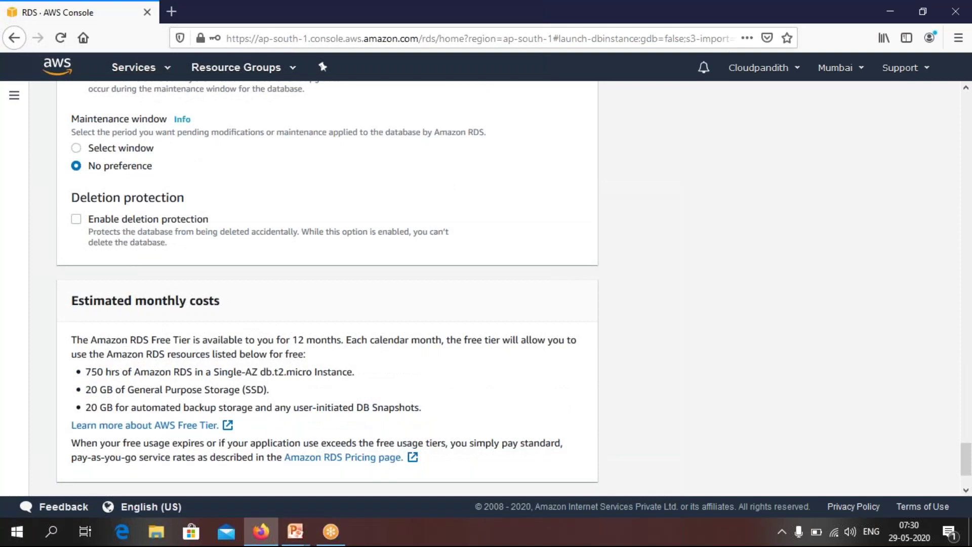
scroll(523, 475, "down", 2)
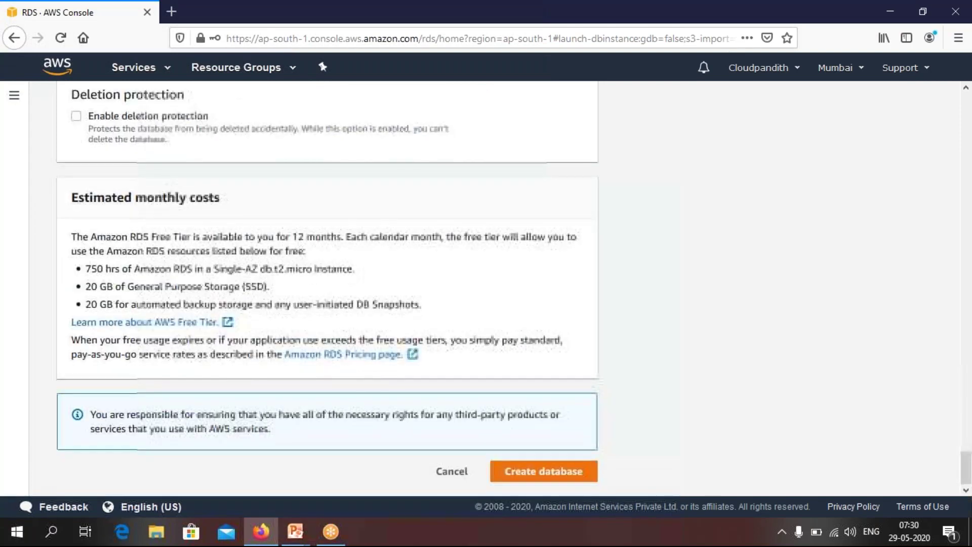
left_click(522, 473)
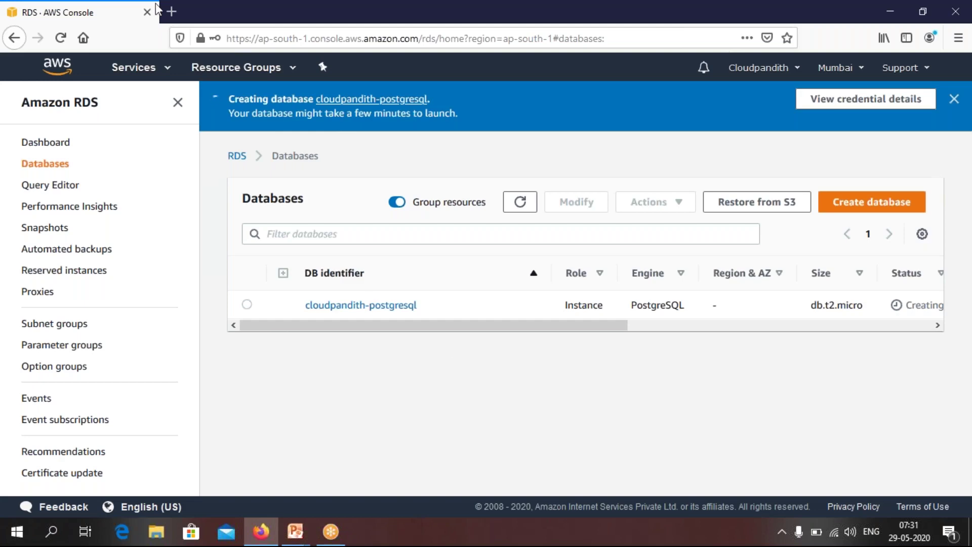
In a new browser tab, go from the AWS console to EC2 instances and start a launch
left_click(172, 12)
type("console.aws.amazon.com/")
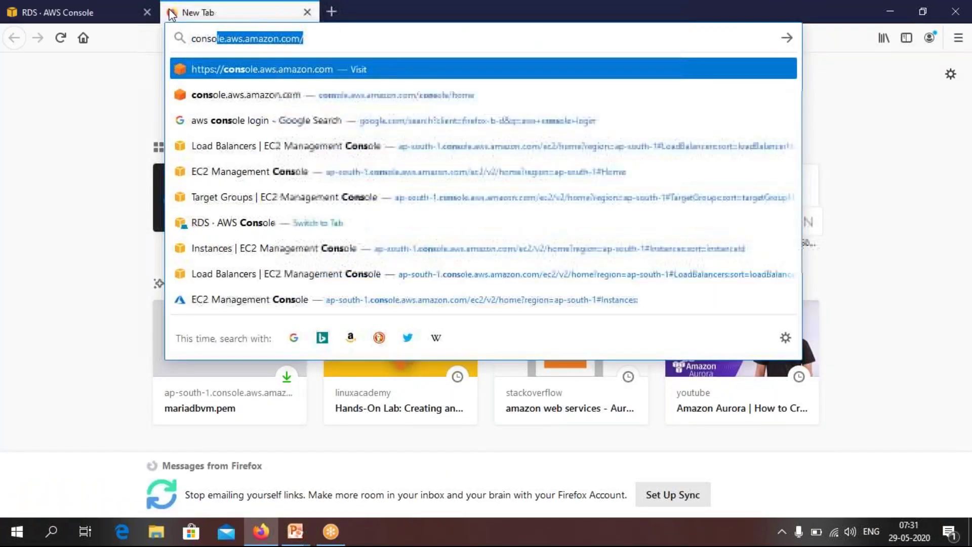
key("Right")
key("Return")
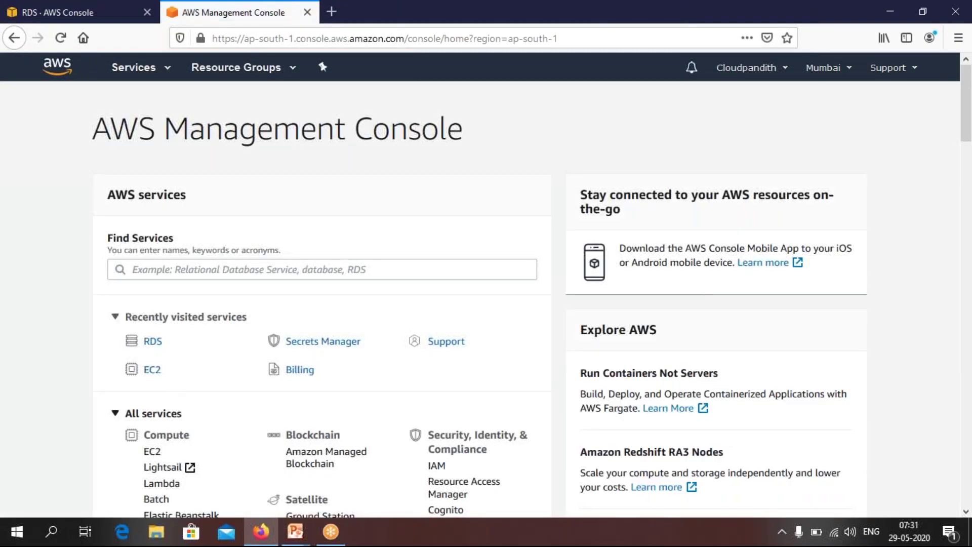
left_click(151, 377)
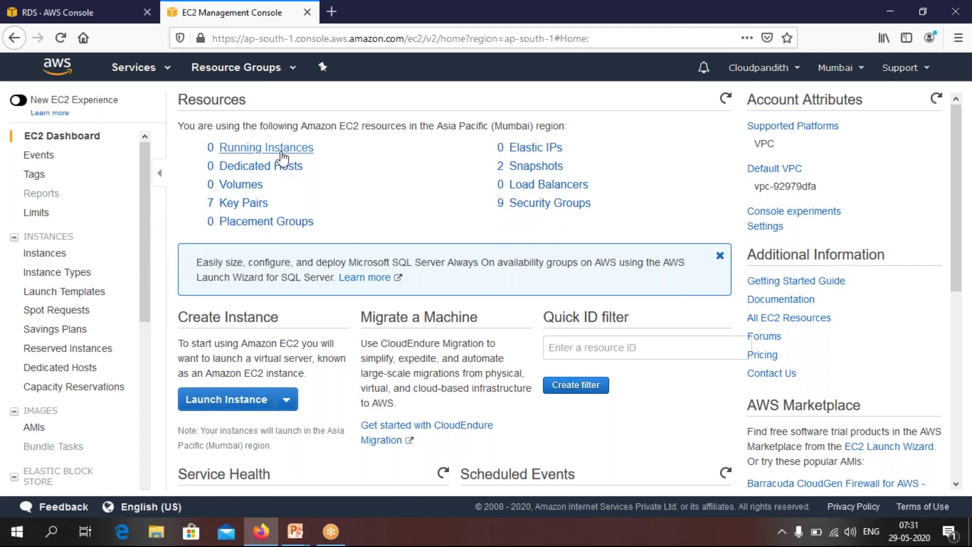
left_click(279, 150)
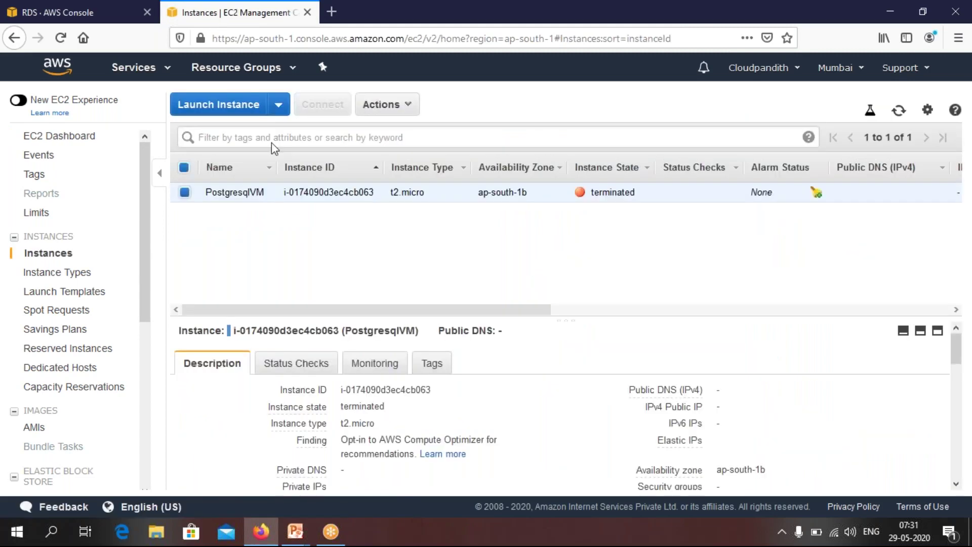
left_click(218, 106)
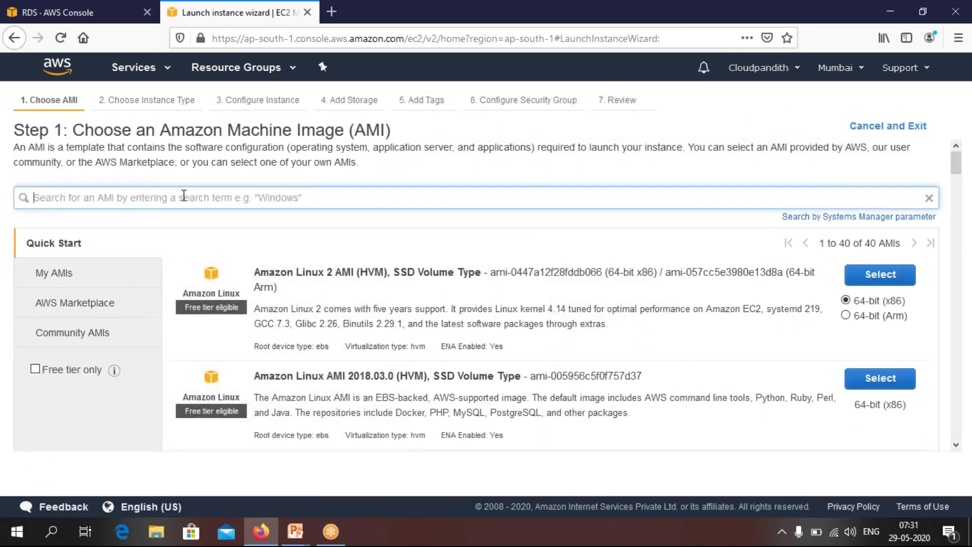
Pick the Windows AMI on t2.micro with auto-assigned public IP and default storage
type("windows")
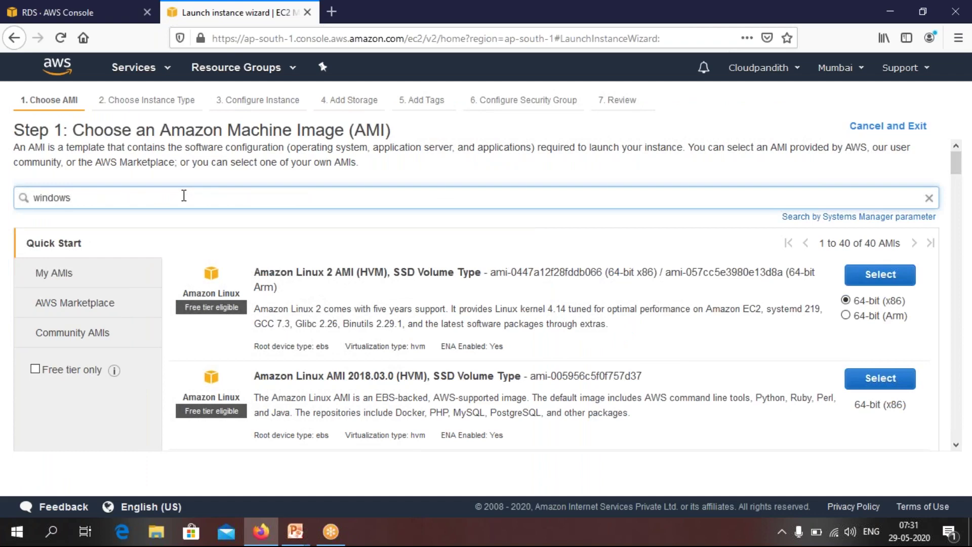
key("Return")
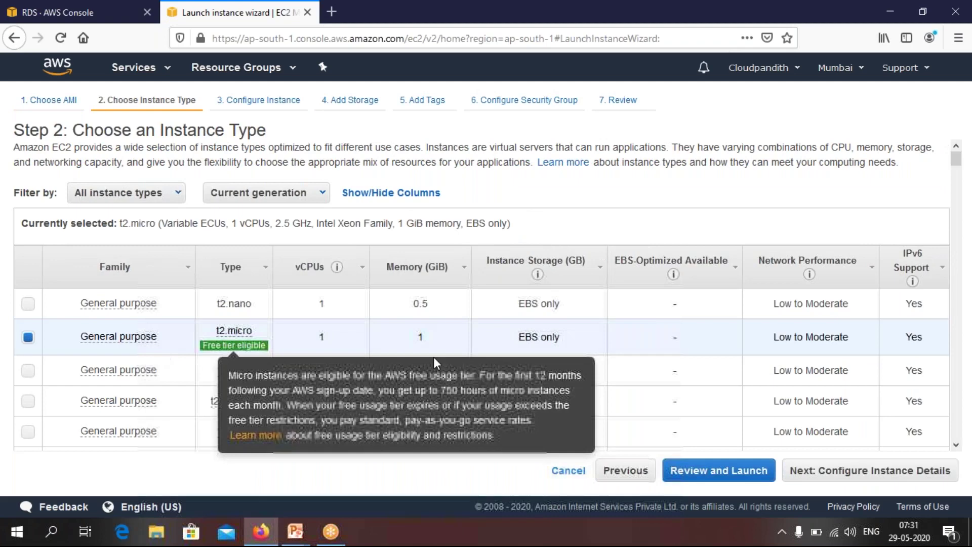
left_click(889, 471)
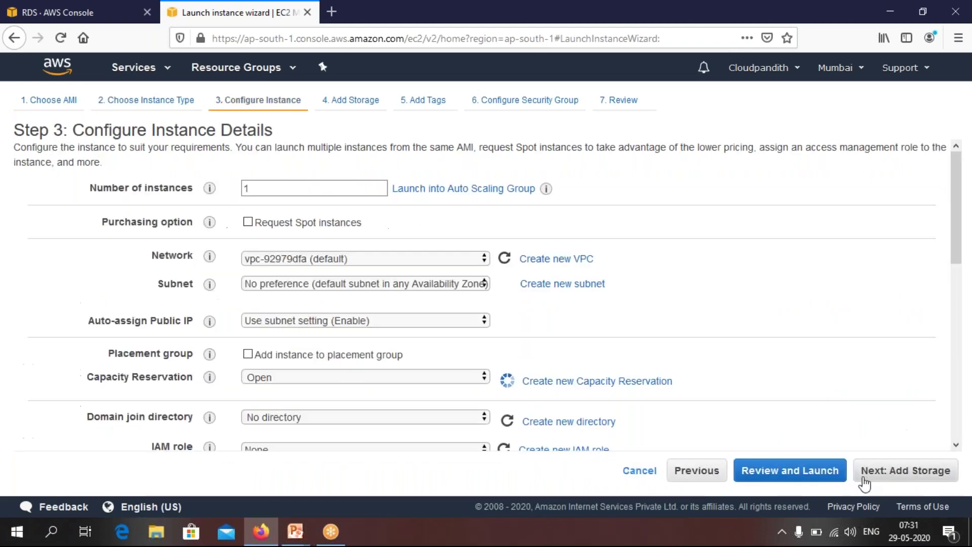
left_click(323, 324)
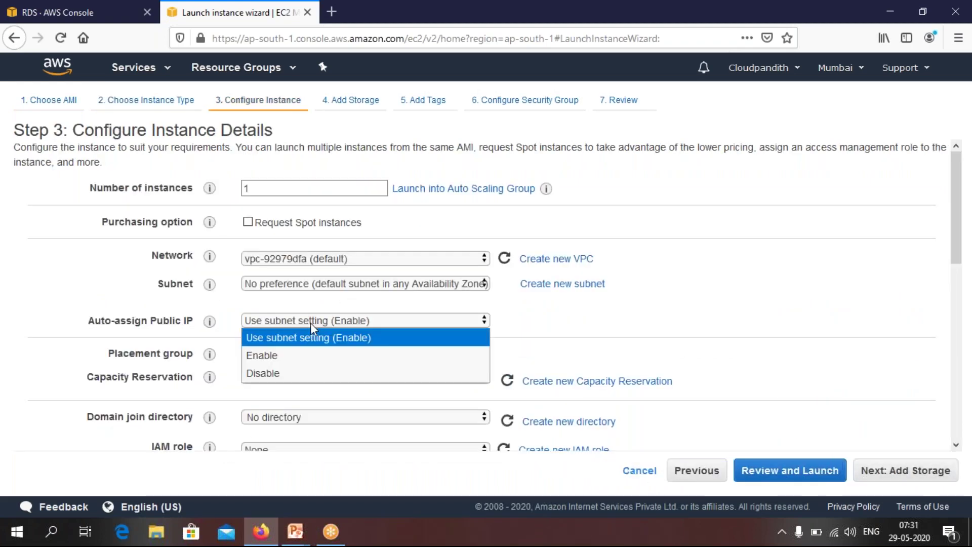
left_click(271, 357)
left_click(906, 471)
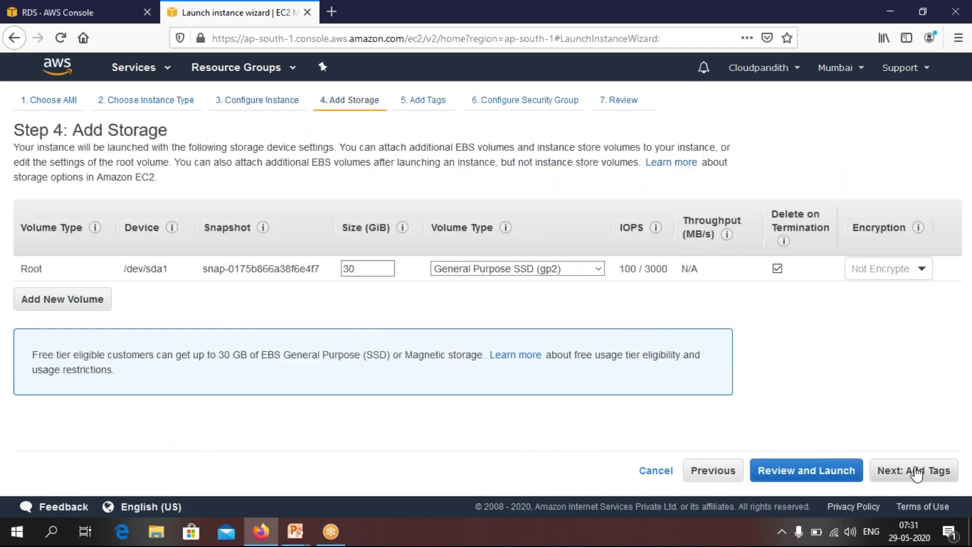
left_click(916, 471)
Tag the instance Name = Postgresql-VM and review the RDP port 3389 security group rule
left_click(38, 326)
type("Name")
key("Tab")
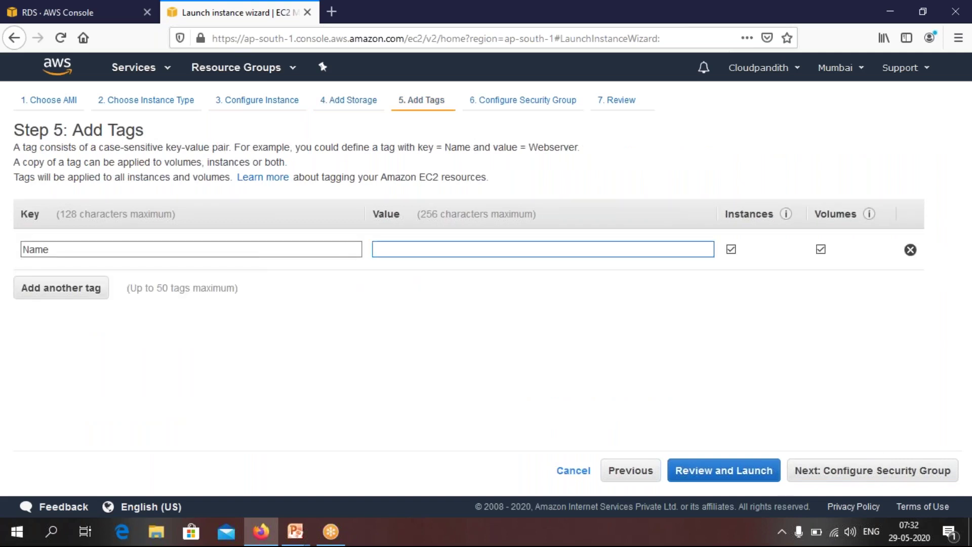
type("Postgre")
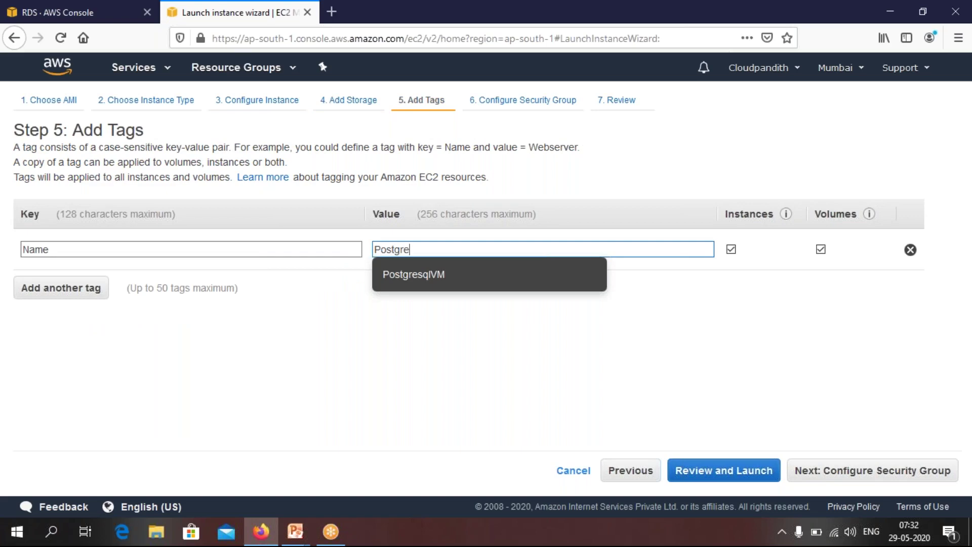
type("sql-VM")
left_click(458, 337)
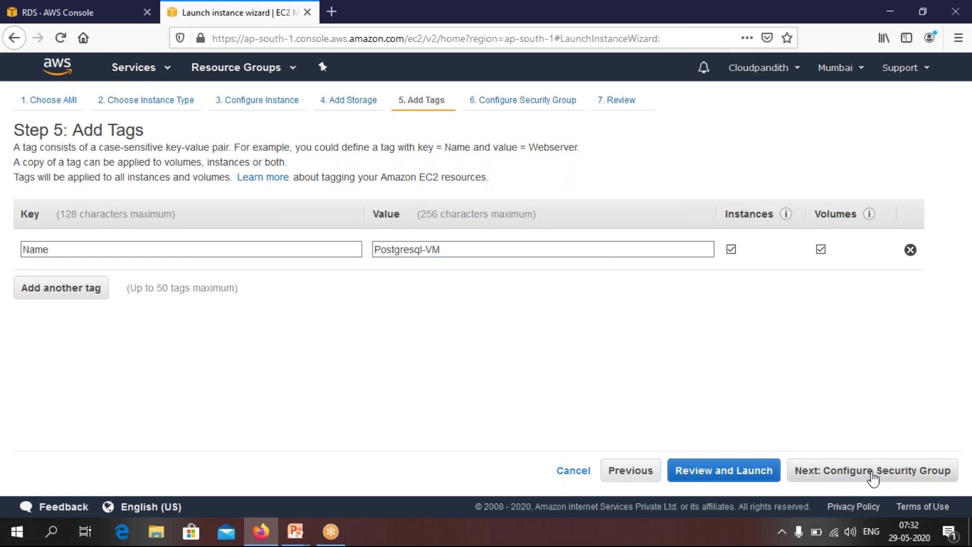
left_click(872, 471)
left_click_drag(375, 322, 335, 324)
left_click(375, 339)
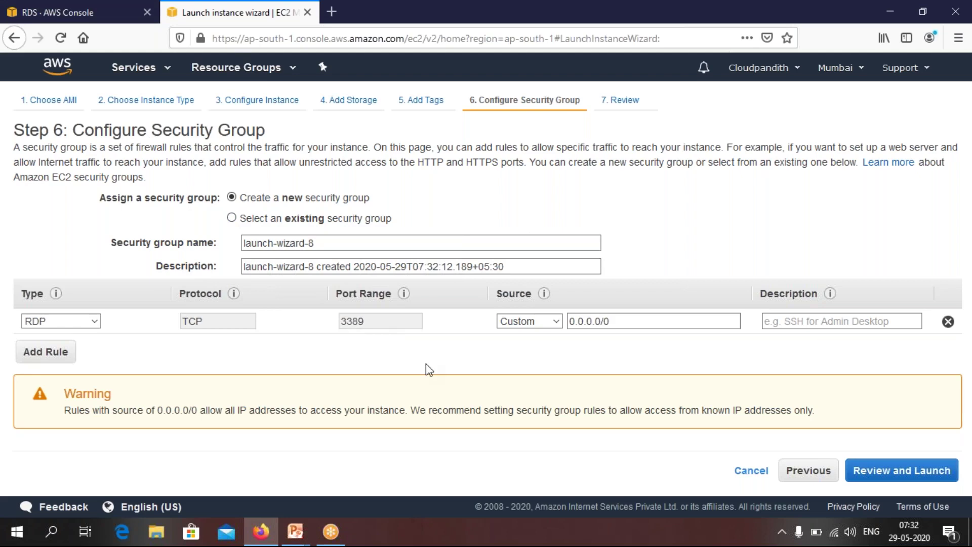
Create and download a new key pair named postgrevmkey for the launch
left_click(893, 476)
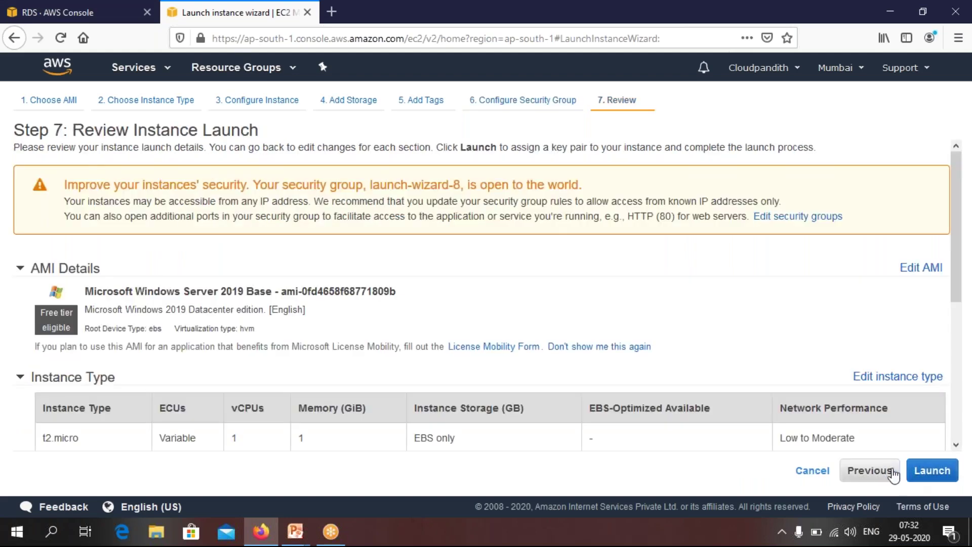
left_click(932, 471)
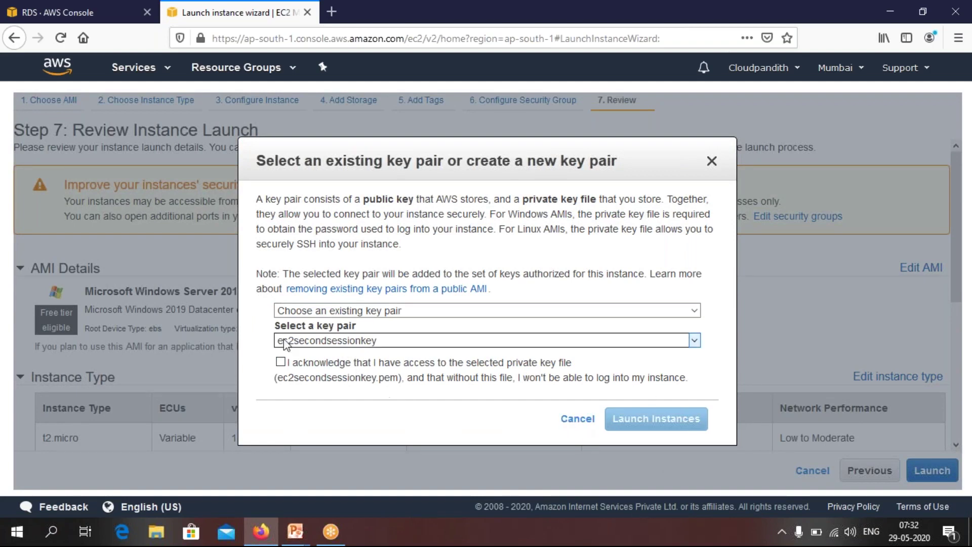
left_click(338, 311)
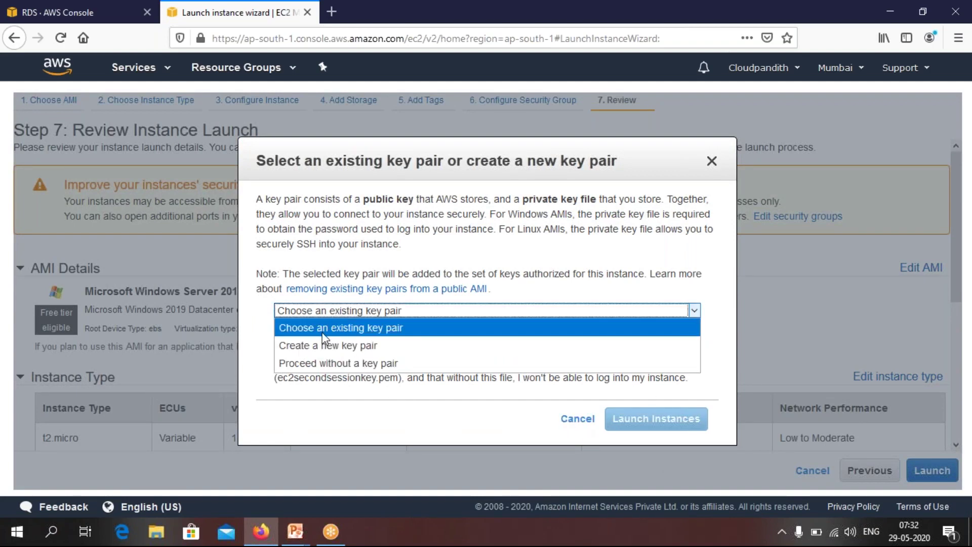
left_click(328, 345)
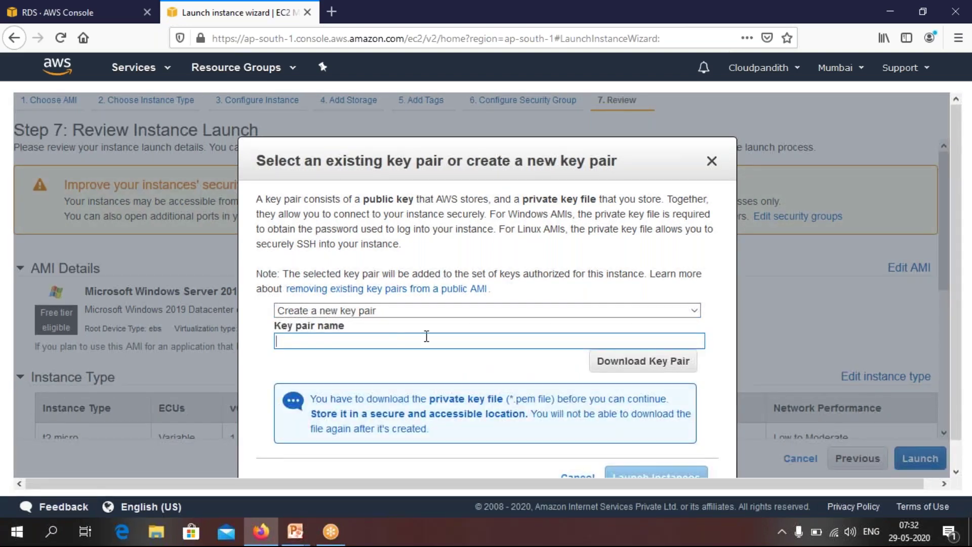
type("postgrevmkey")
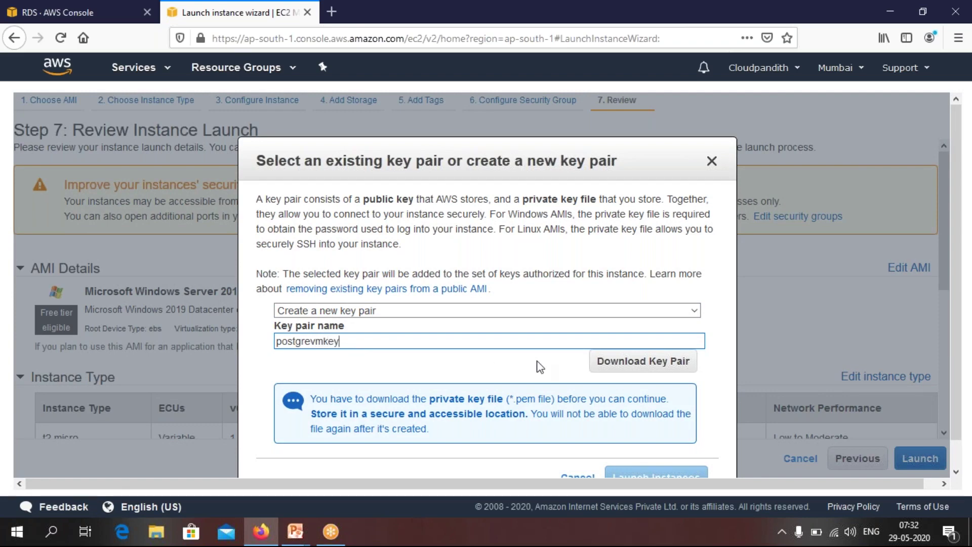
left_click(615, 366)
scroll(616, 368, "down", 1)
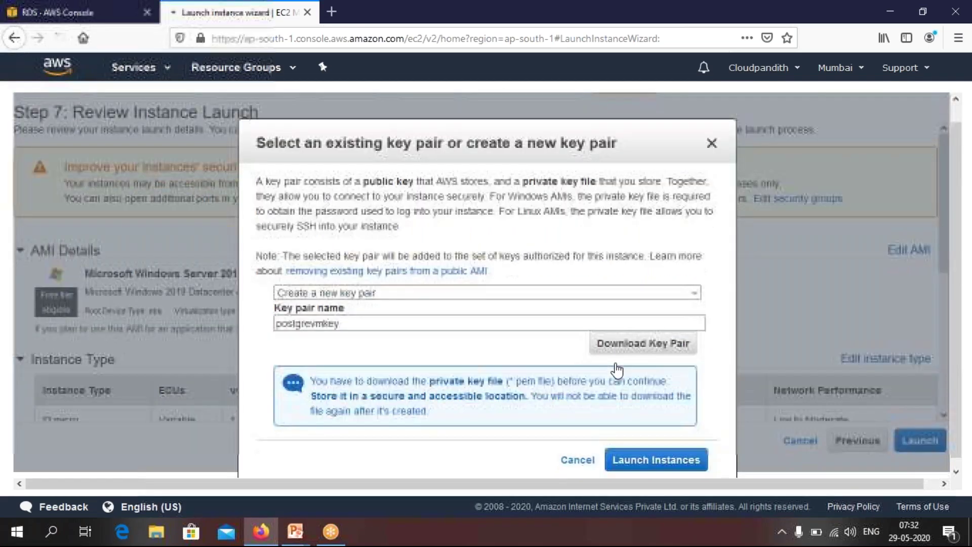
left_click(540, 395)
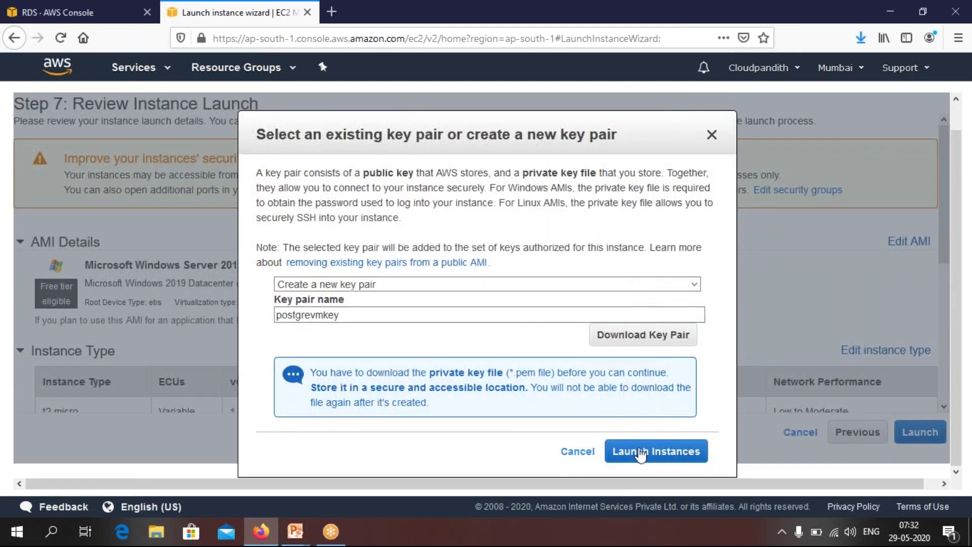
Launch the instance and refresh its pending status in the instances list
left_click(658, 457)
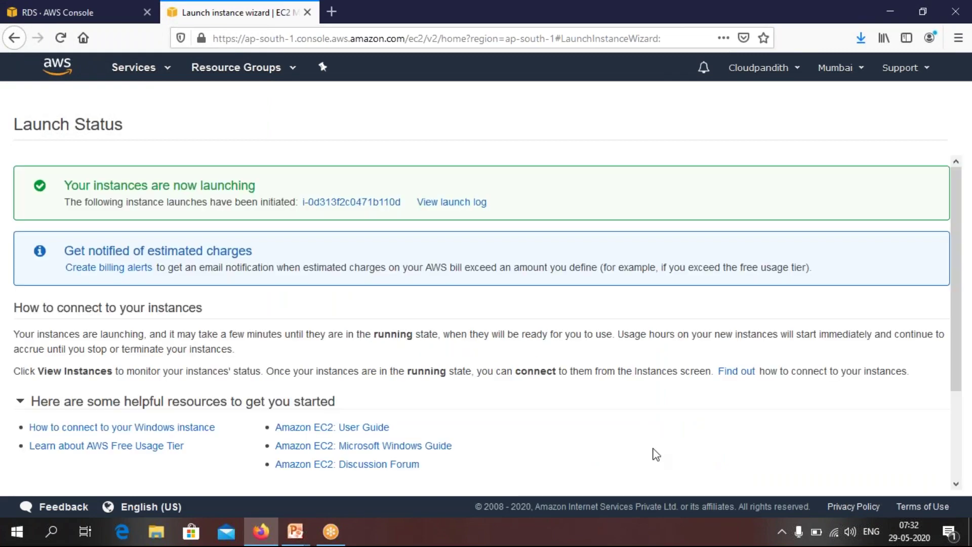
left_click(340, 203)
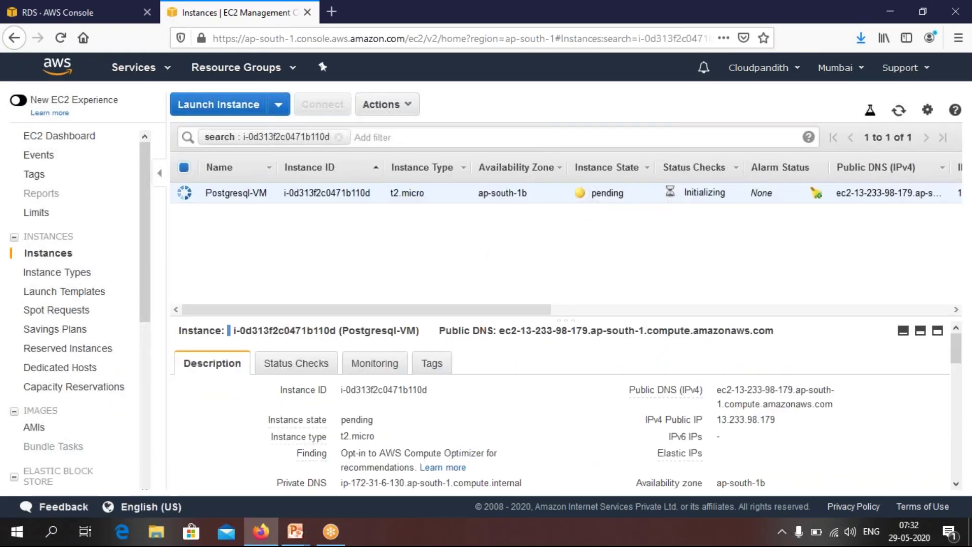
left_click(898, 111)
left_click(896, 114)
Copy postgrevmkey.pem from Downloads into the Keys folder and minimize the window
key("super")
key("super+e")
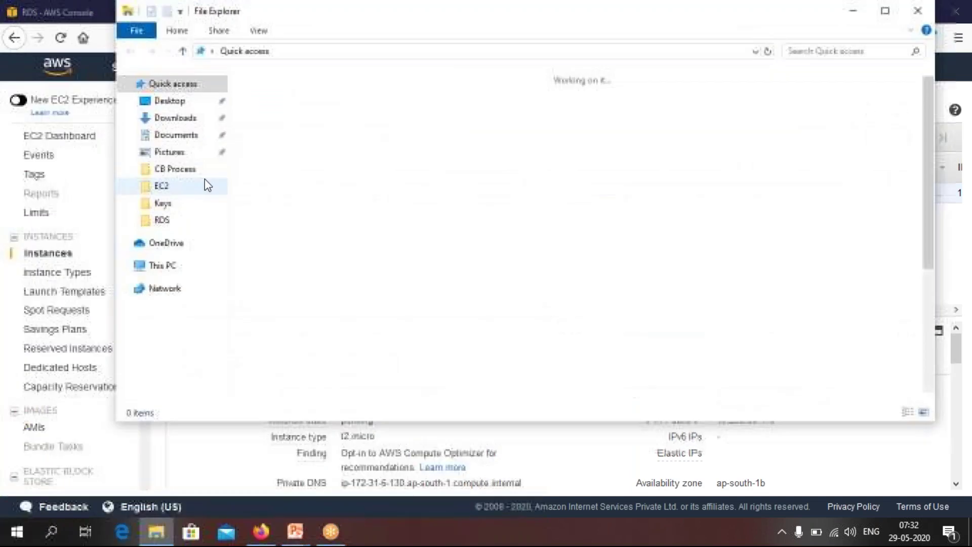
left_click(173, 118)
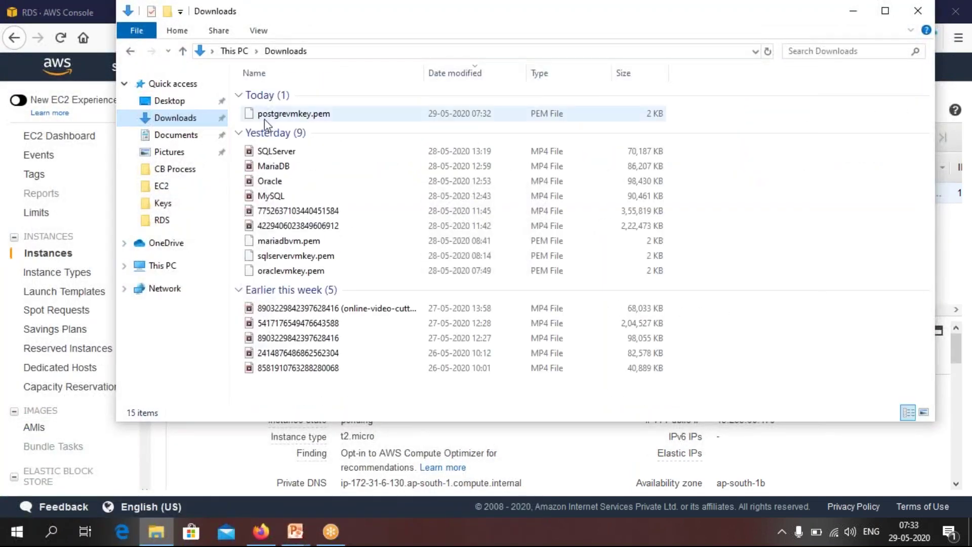
left_click(279, 114)
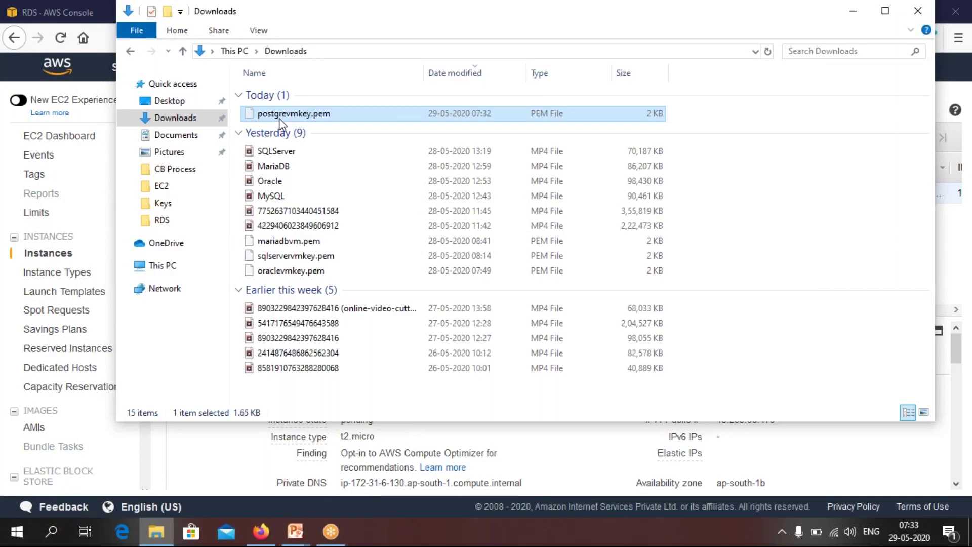
double_click(555, 58)
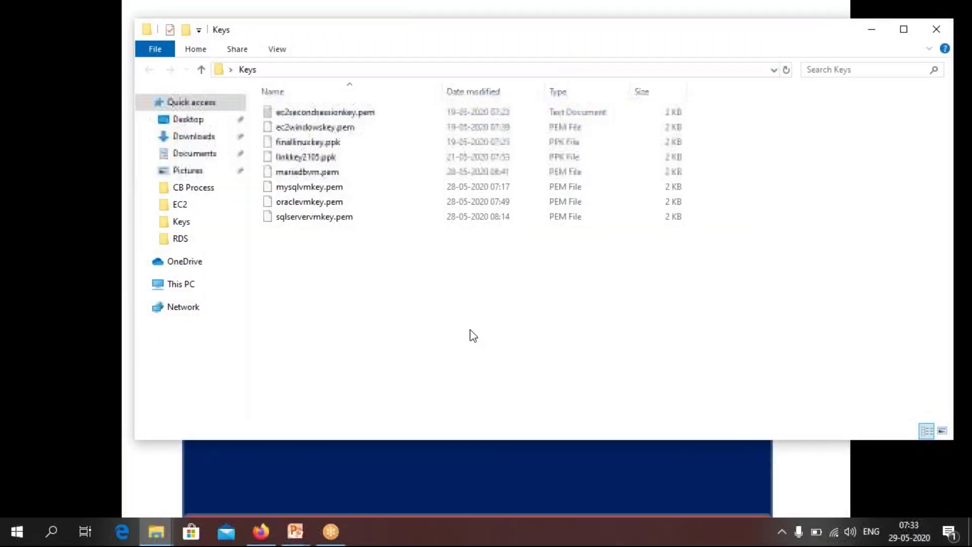
key("ctrl+v")
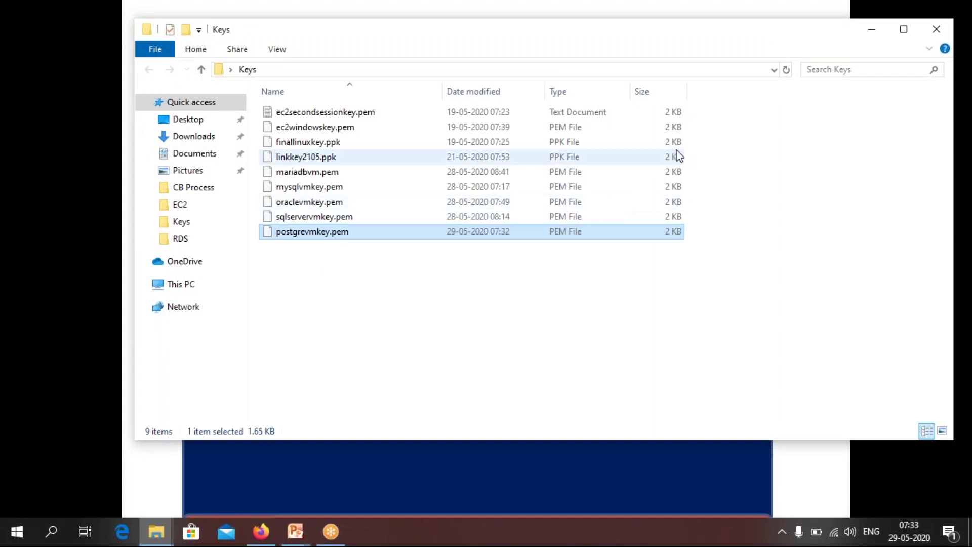
left_click_drag(638, 39, 731, 96)
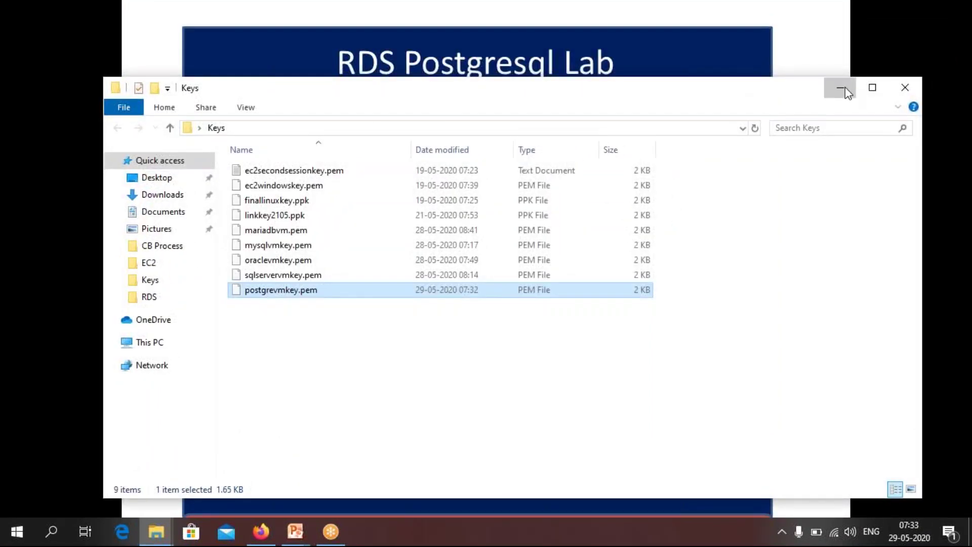
left_click(845, 87)
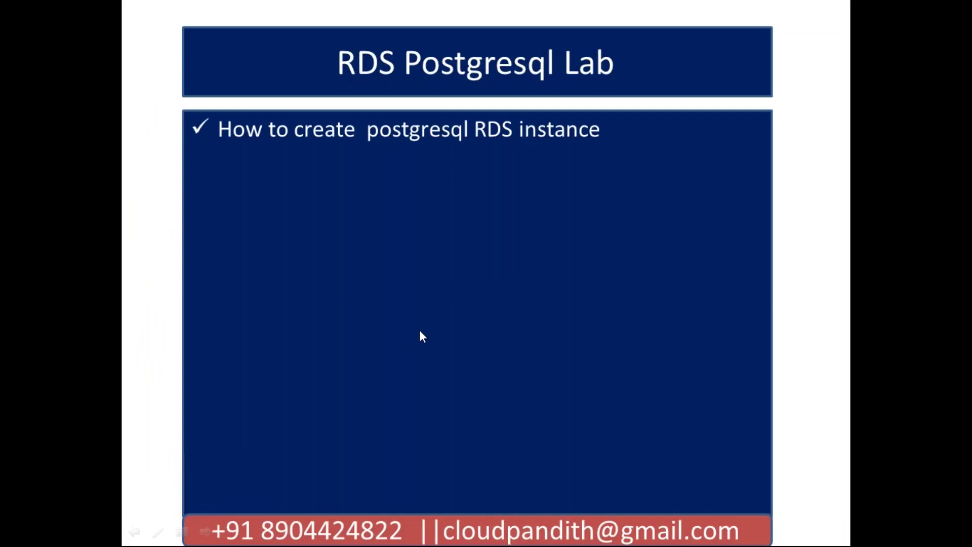
Reveal the slide's point on installing SQL Workbench, then minimize everything to show the desktop
key("Right")
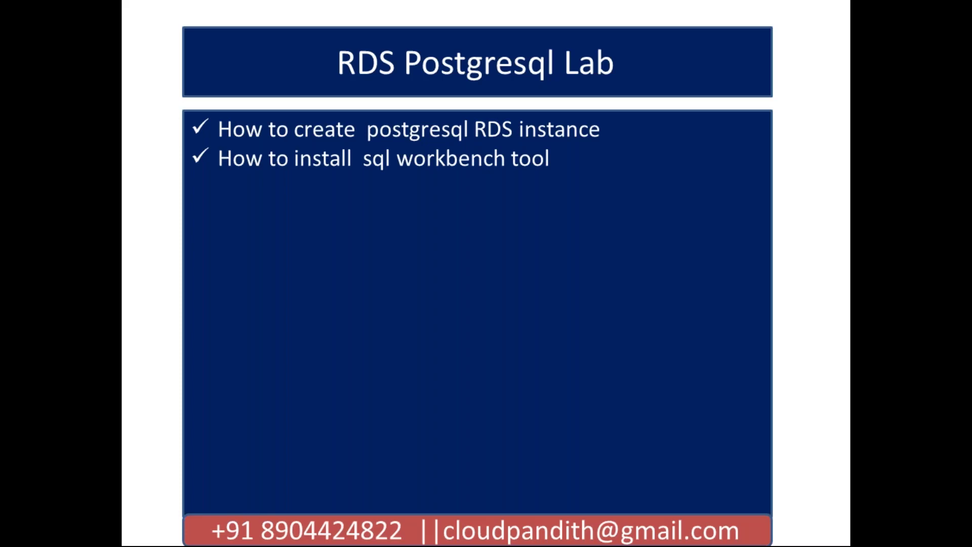
key("super+d")
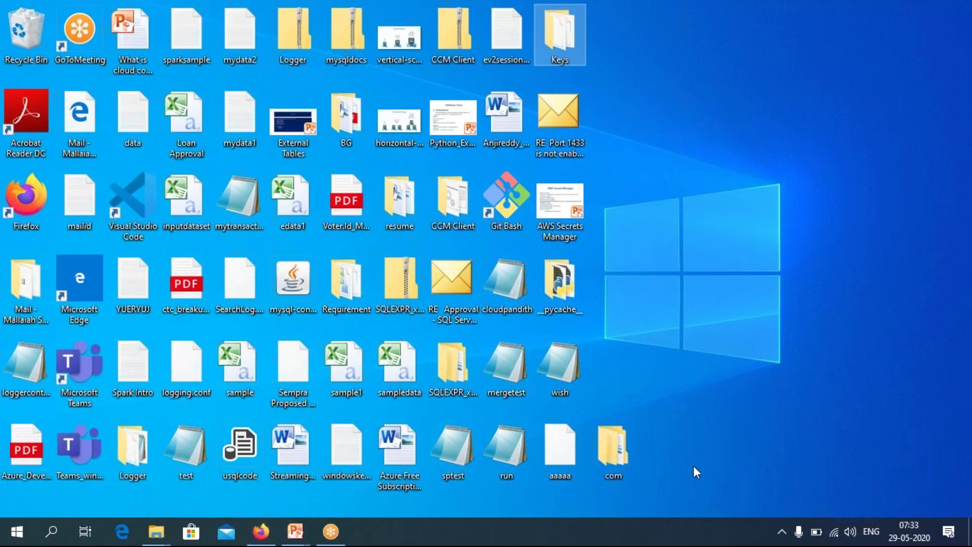
Open Notepad++ and add a 'Postgresql:' heading at line 7 of the new 54 setup notes
left_click(52, 532)
type("notepad")
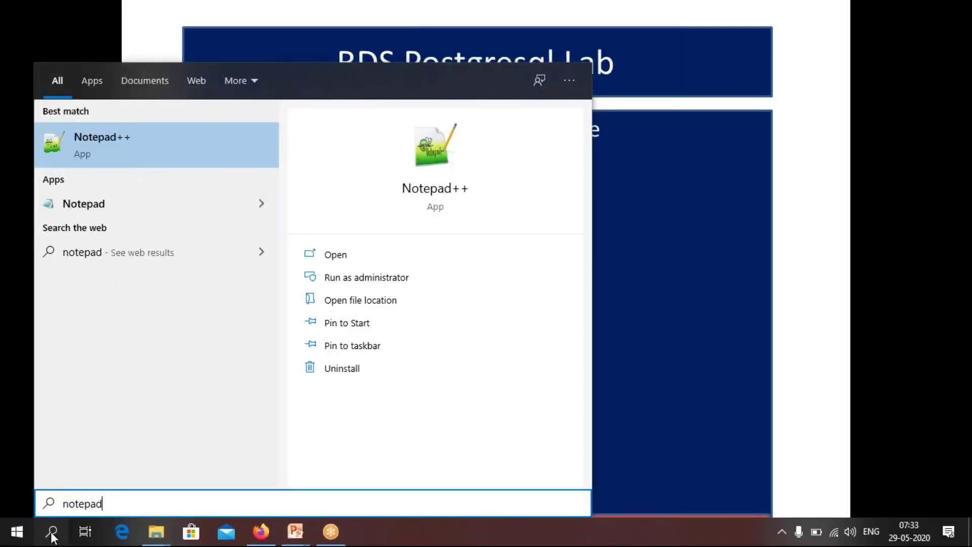
key("Return")
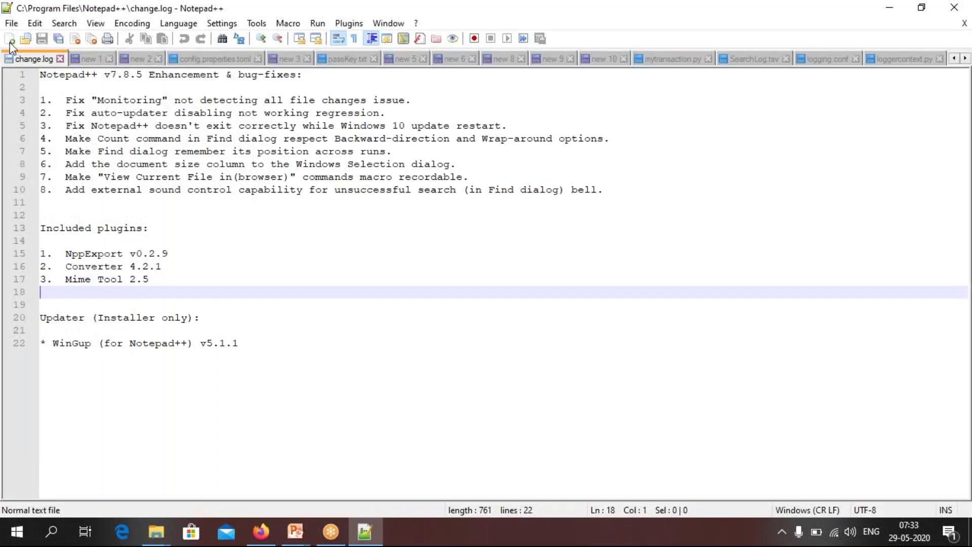
left_click(9, 39)
left_click(850, 59)
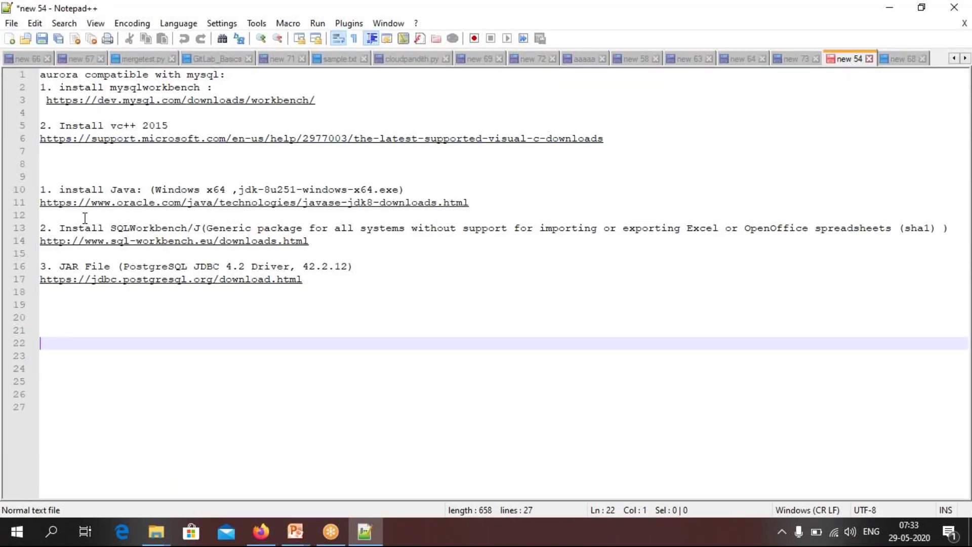
left_click(73, 154)
key("Return")
key("Return")
key("Return")
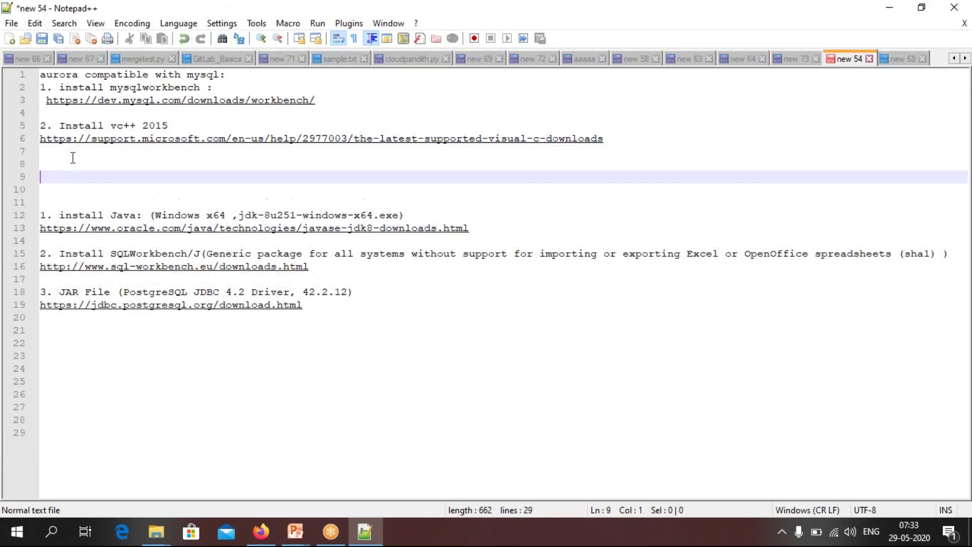
type("Postgre")
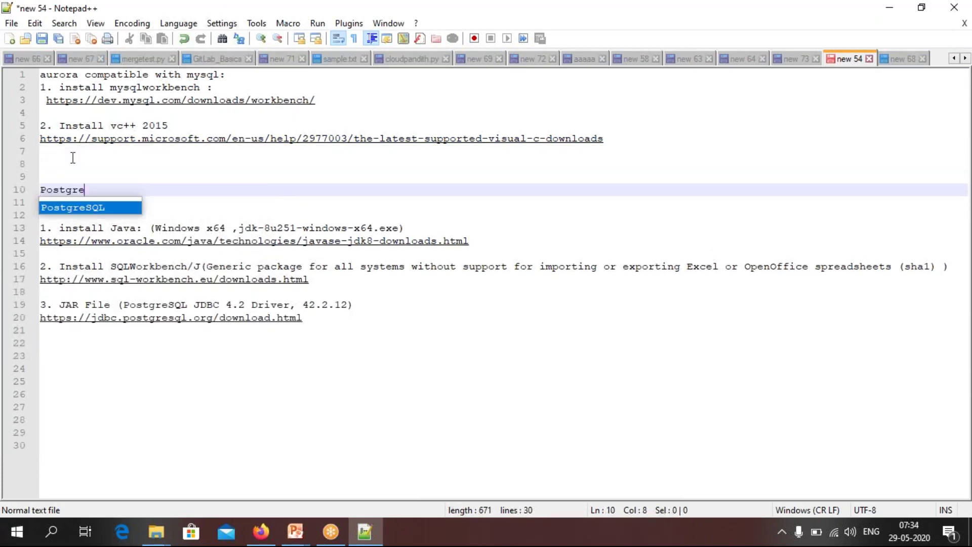
type("sql:")
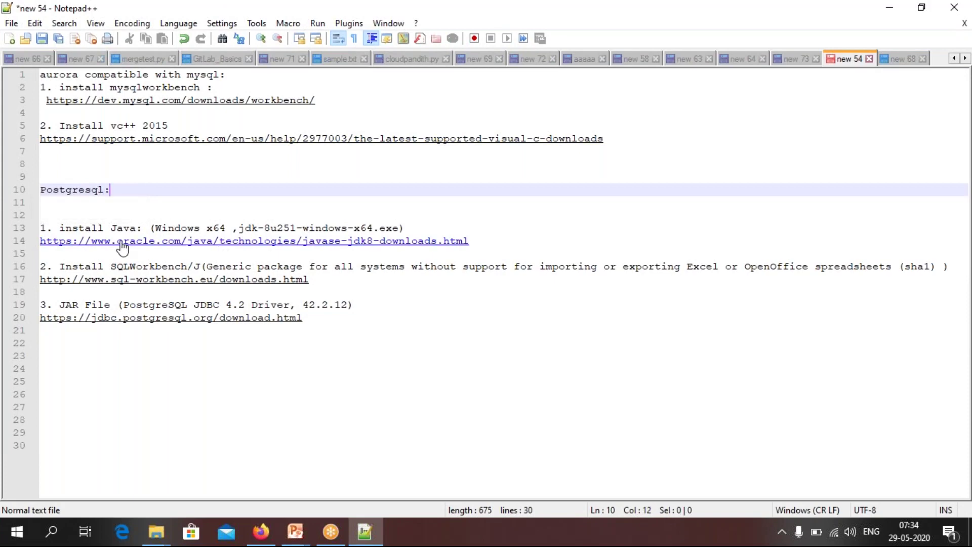
Select the Java JDK, SQL Workbench/J and PostgreSQL JDBC download links, then return to EC2 instances
left_click_drag(469, 241, 366, 241)
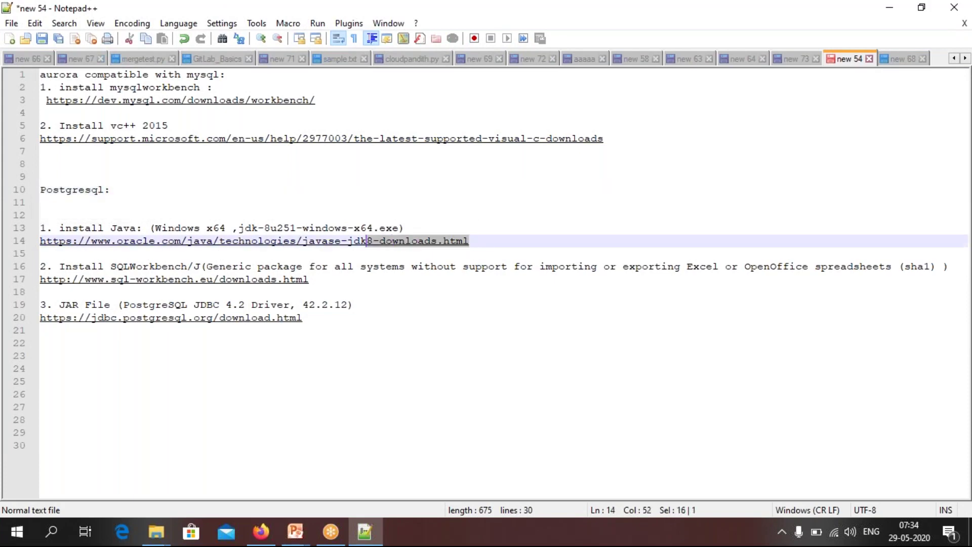
left_click_drag(310, 279, 41, 281)
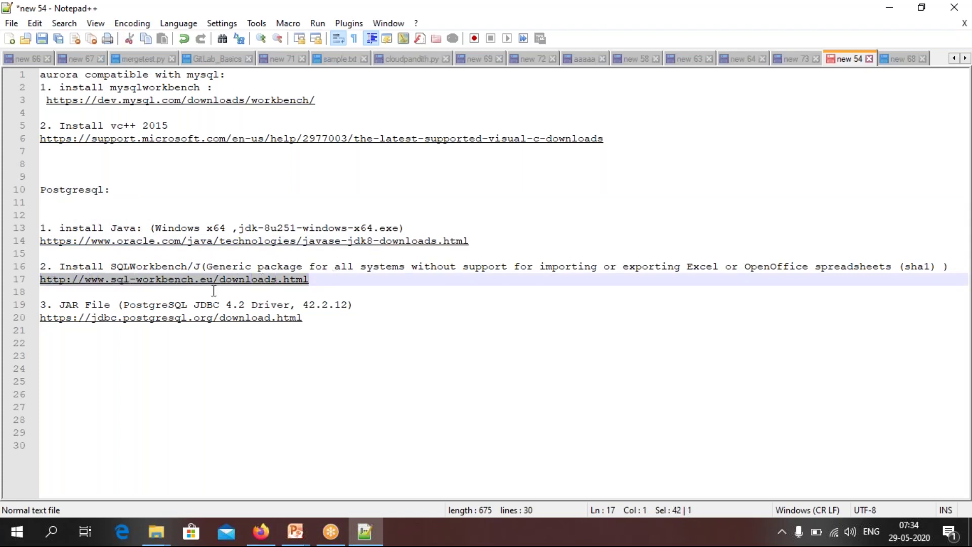
left_click_drag(315, 317, 41, 319)
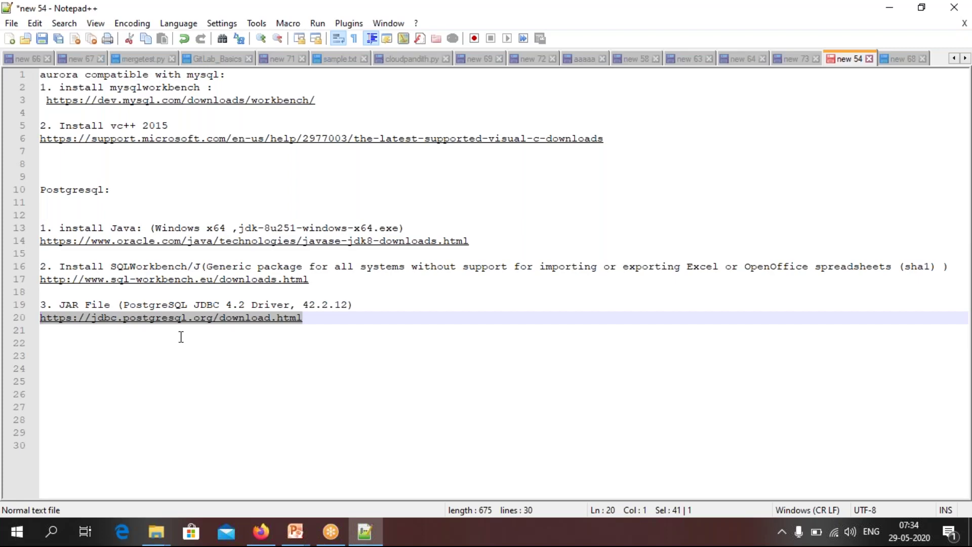
left_click(342, 342)
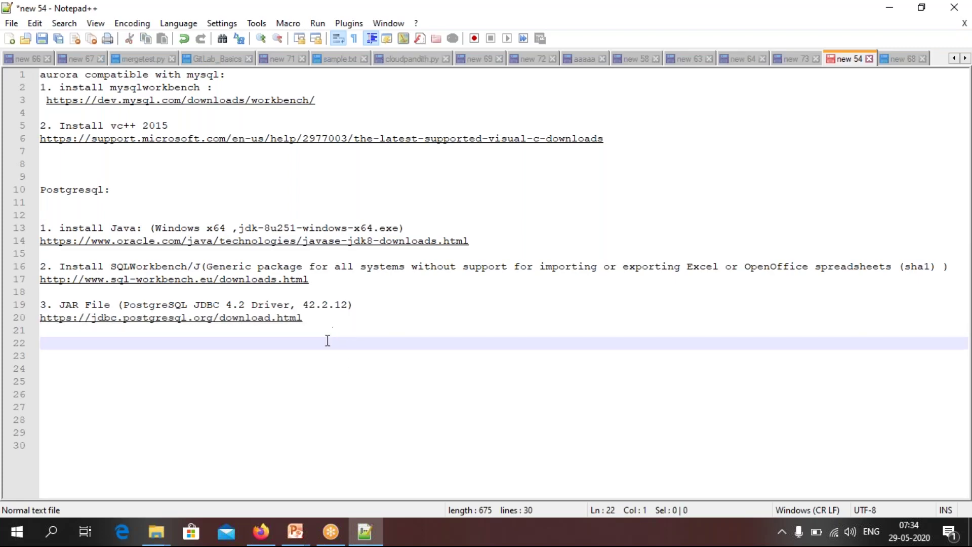
left_click(261, 531)
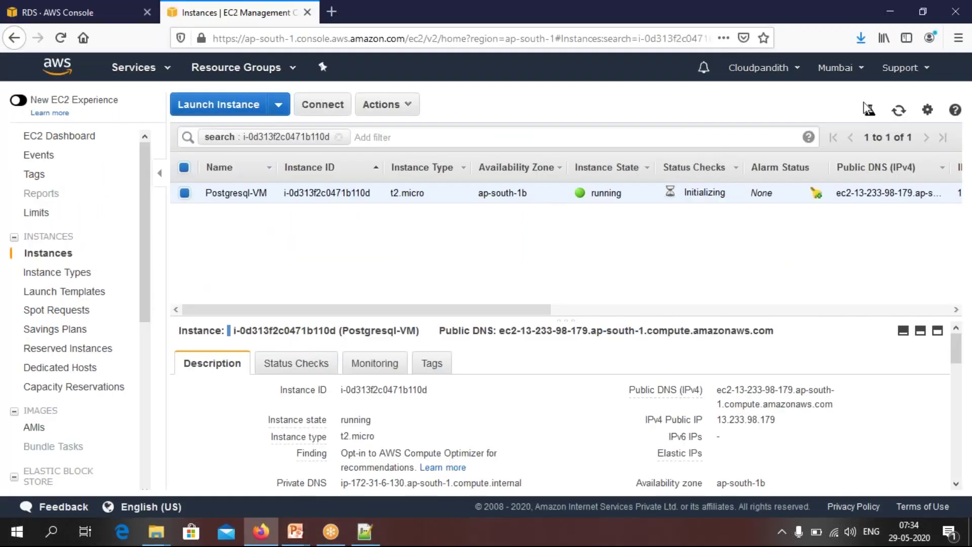
Refresh the EC2 instance list, copy Postgresql-VM's public IPv4 address, and launch Remote Desktop Connection
left_click(898, 110)
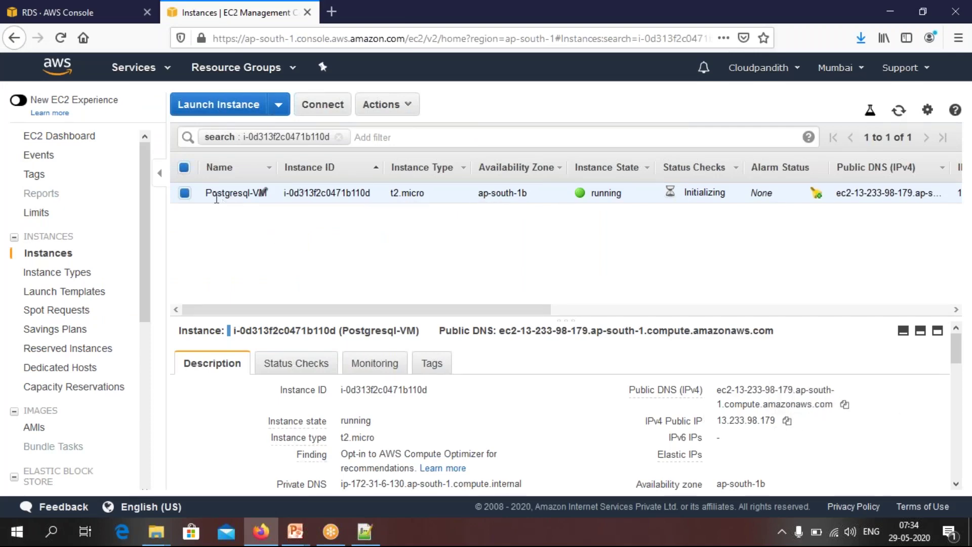
left_click(787, 420)
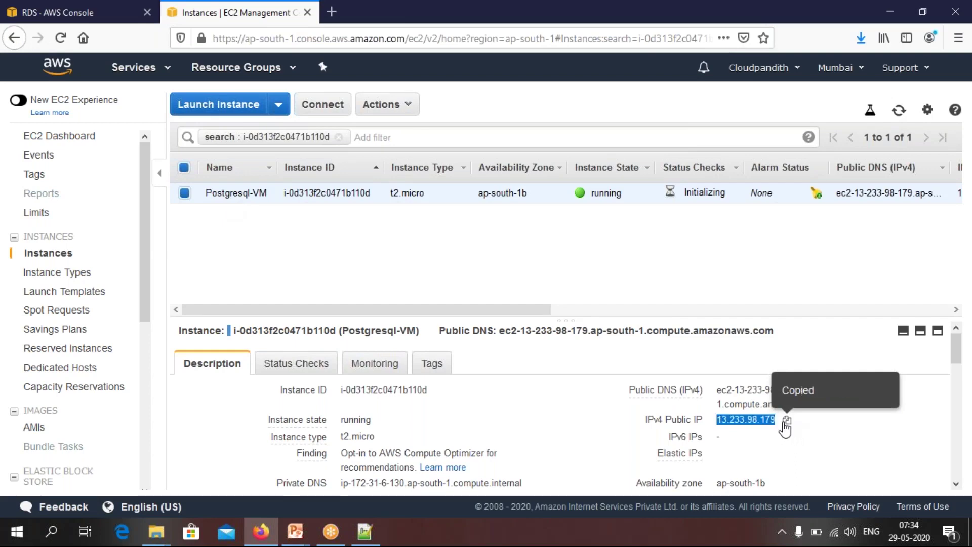
left_click(56, 537)
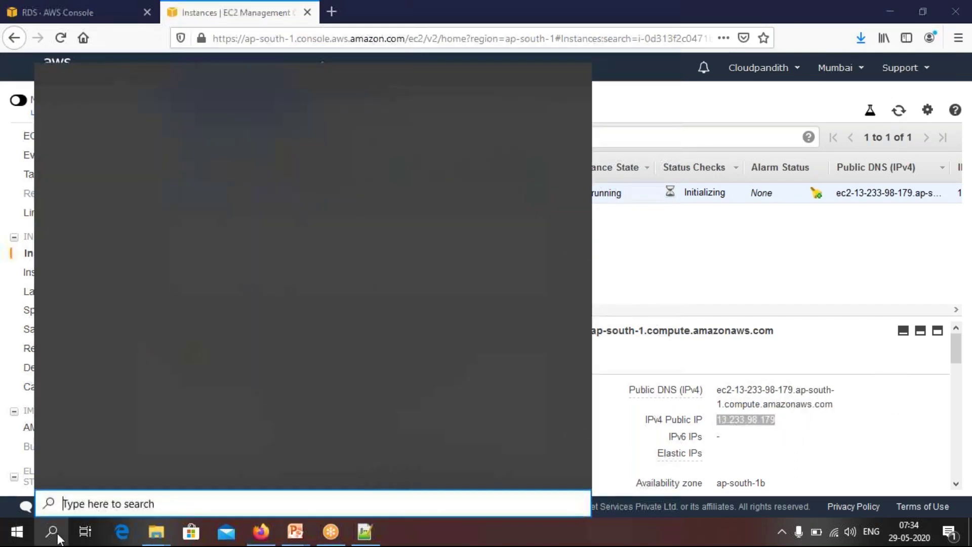
type("remote")
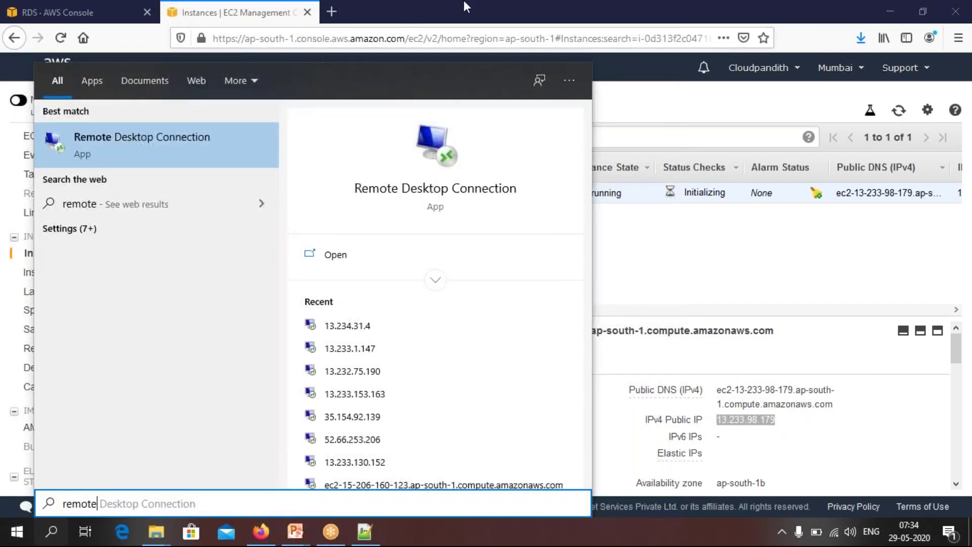
left_click(449, 19)
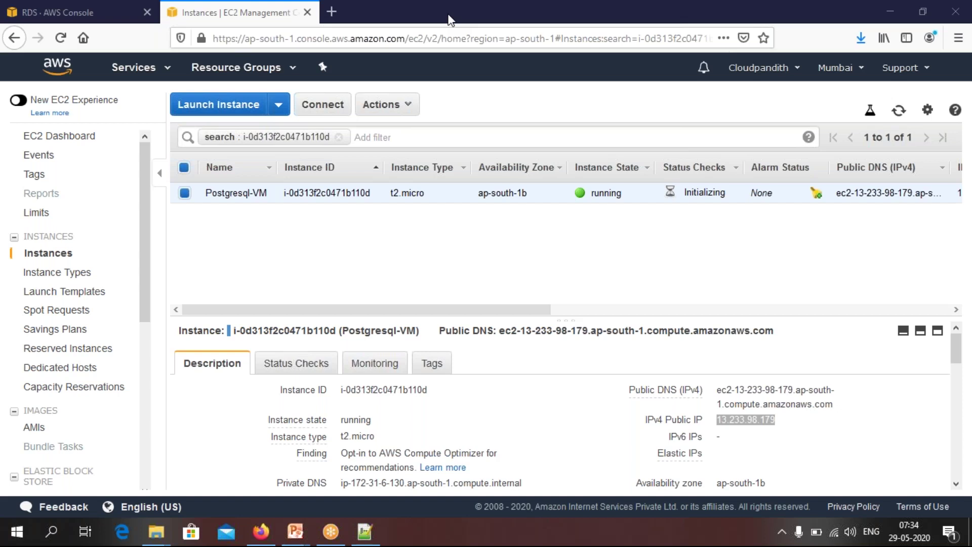
Connect Remote Desktop to 13.233.98.179 as the Administrator user
left_click_drag(495, 221, 444, 221)
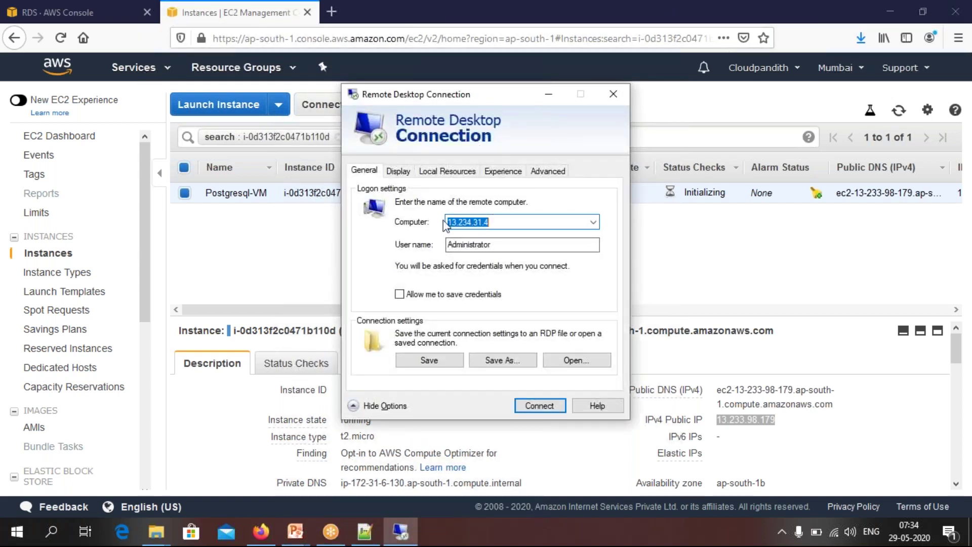
key("BackSpace")
key("ctrl+v")
left_click(499, 244)
left_click_drag(499, 244, 447, 244)
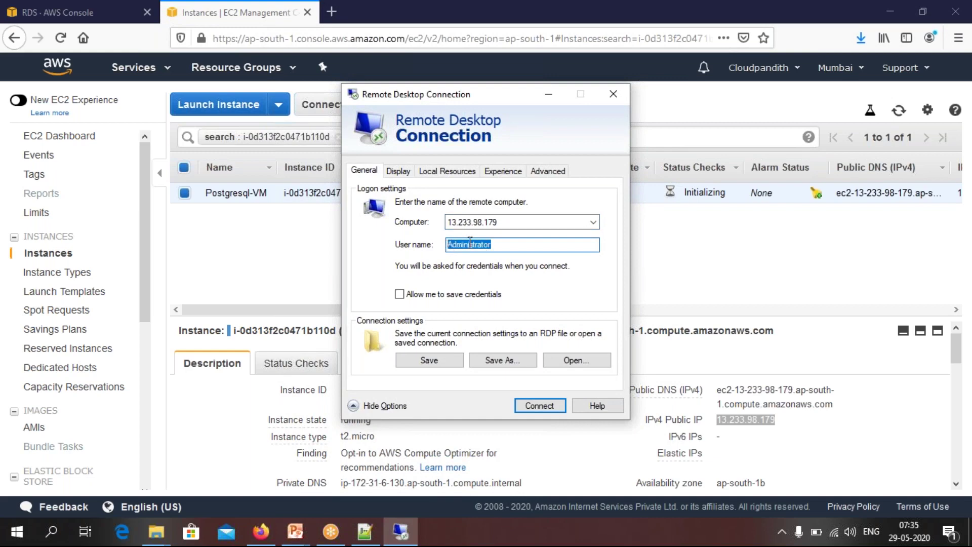
left_click(541, 405)
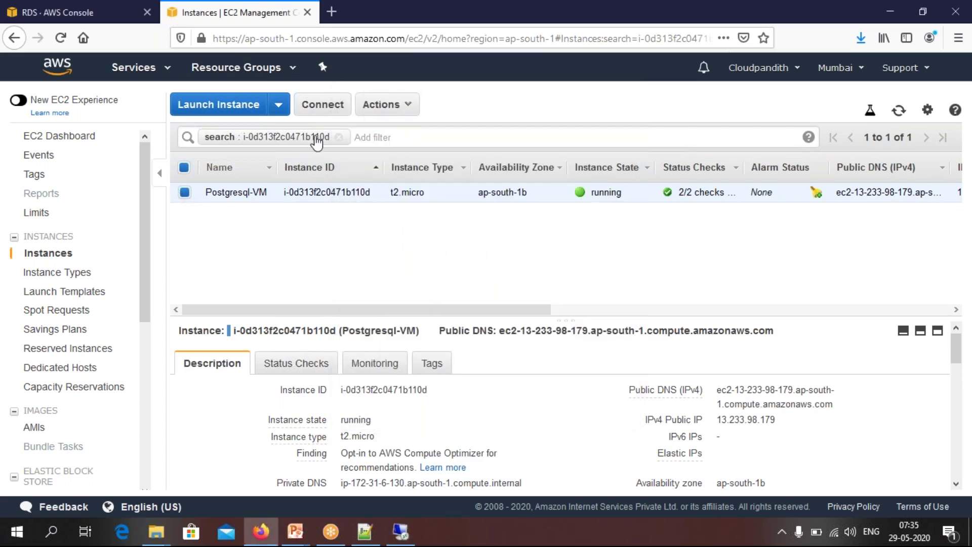
Decrypt the instance's Administrator password using postgrevmkey.pem and copy it
left_click(323, 105)
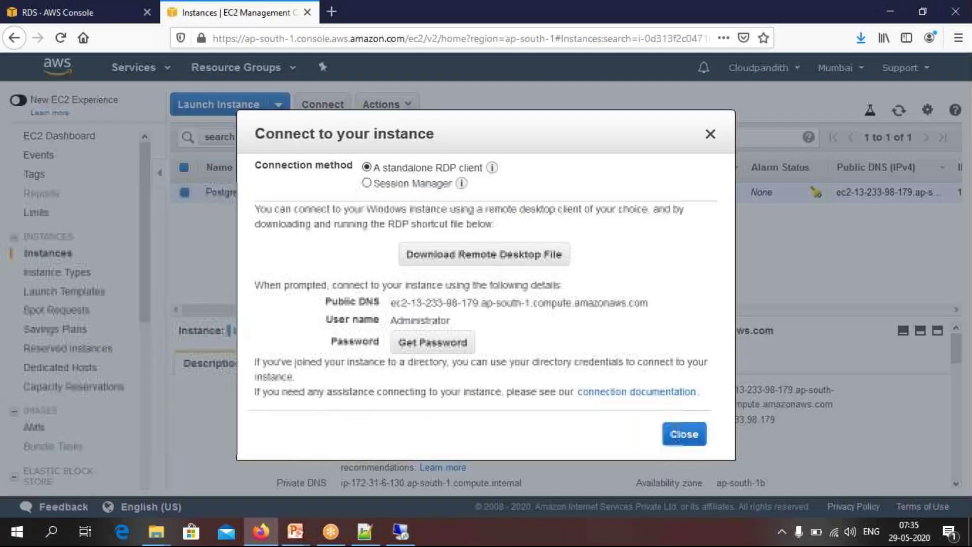
double_click(419, 321)
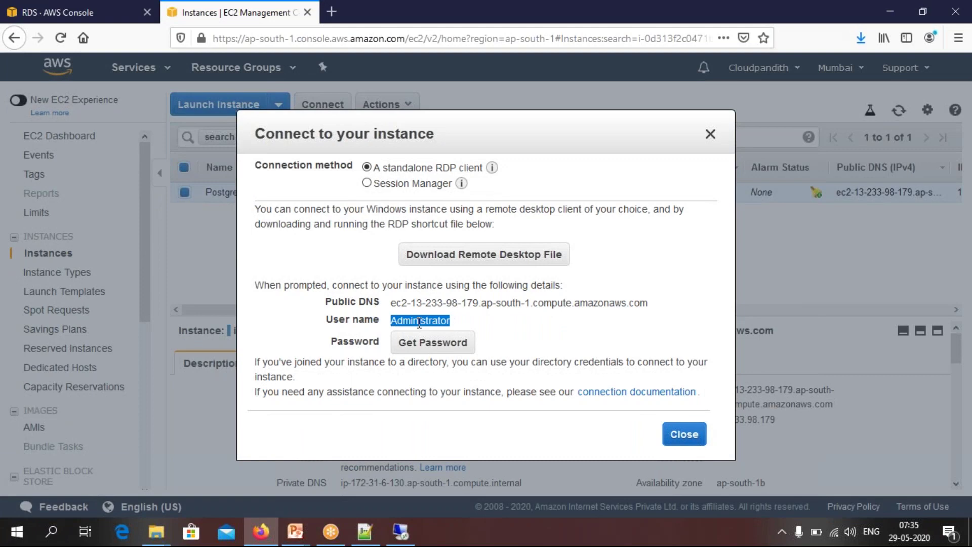
left_click(453, 348)
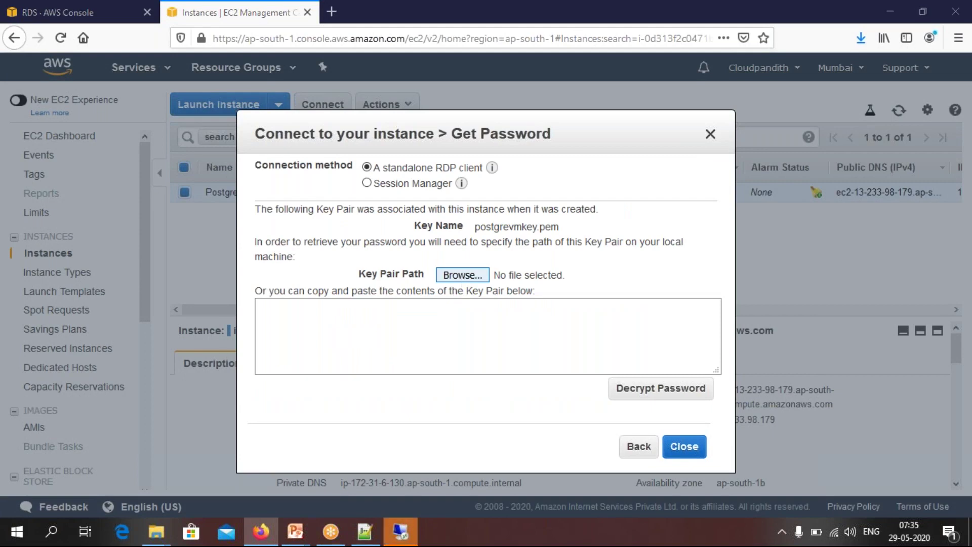
left_click(462, 275)
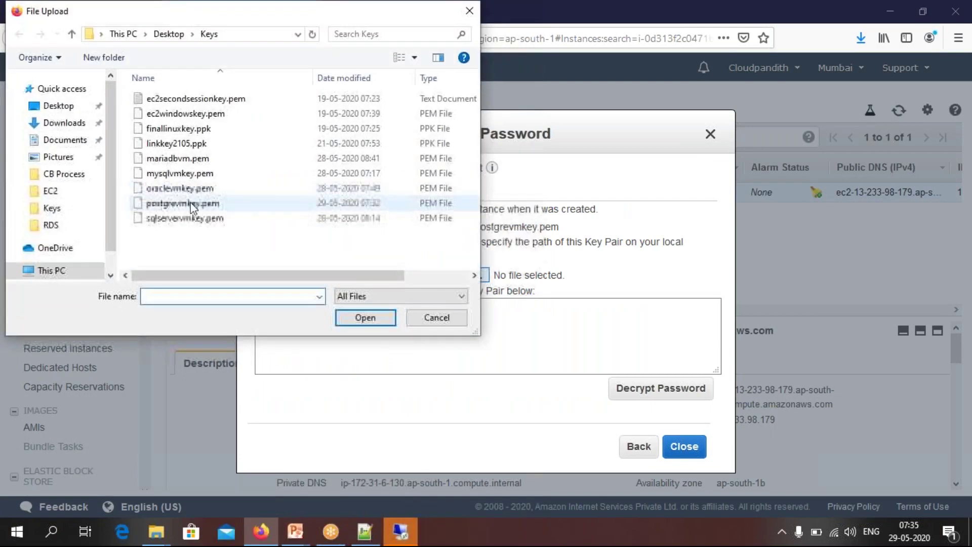
left_click(171, 204)
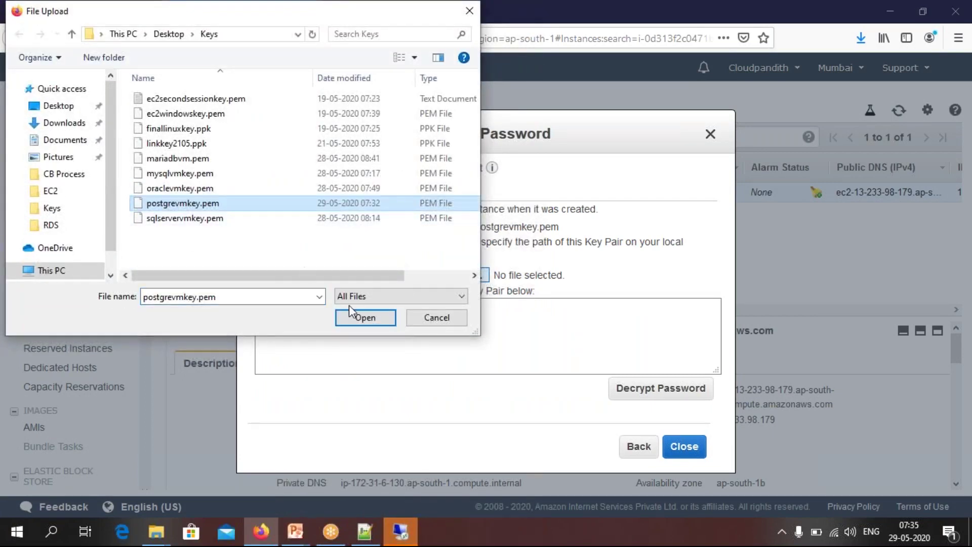
left_click(367, 317)
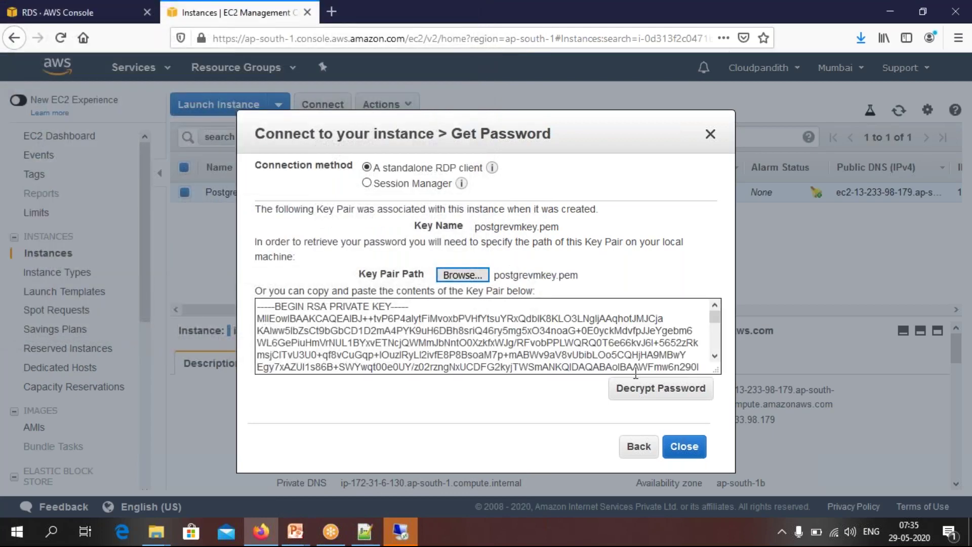
left_click(637, 390)
left_click(580, 339)
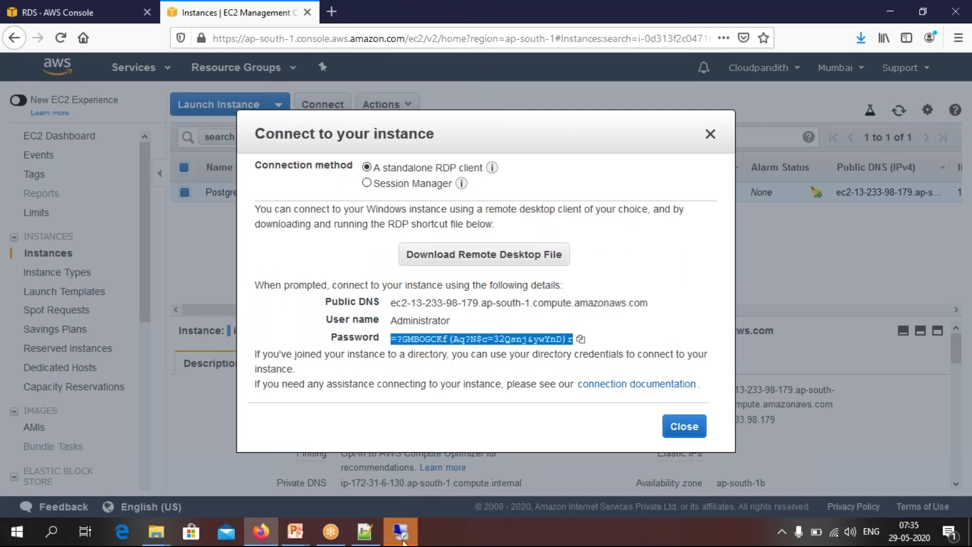
Paste the decrypted password into the Remote Desktop login prompt and submit it
left_click(400, 531)
key("ctrl+v")
left_click(406, 342)
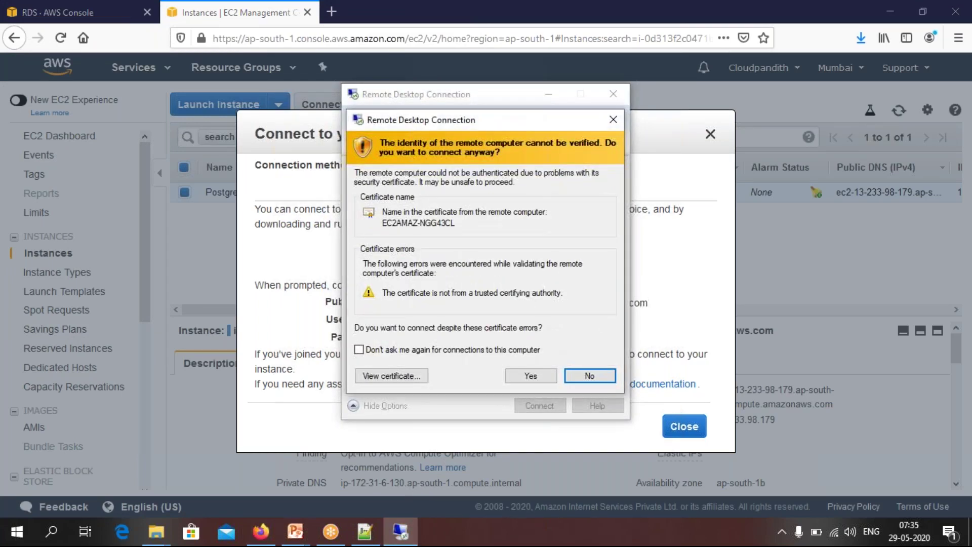
Accept the untrusted certificate and open search on the remote 13.233.98.179 desktop
left_click(533, 377)
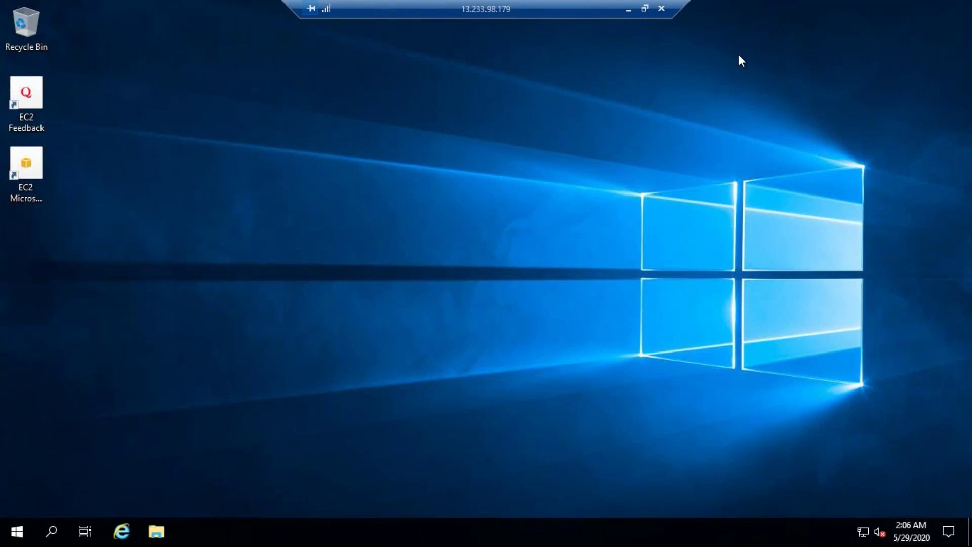
left_click(53, 539)
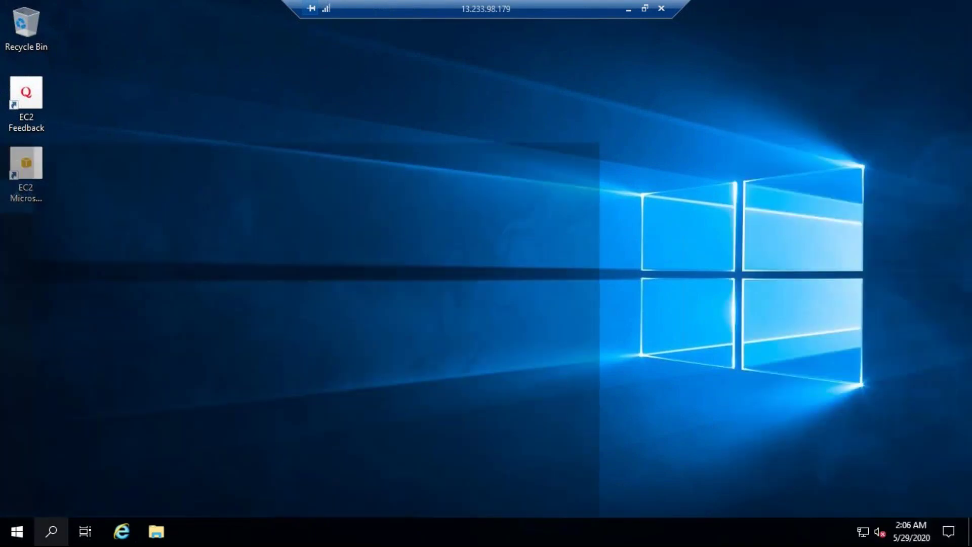
Launch Server Manager and set IE Enhanced Security Configuration for Administrators to Off
type("s")
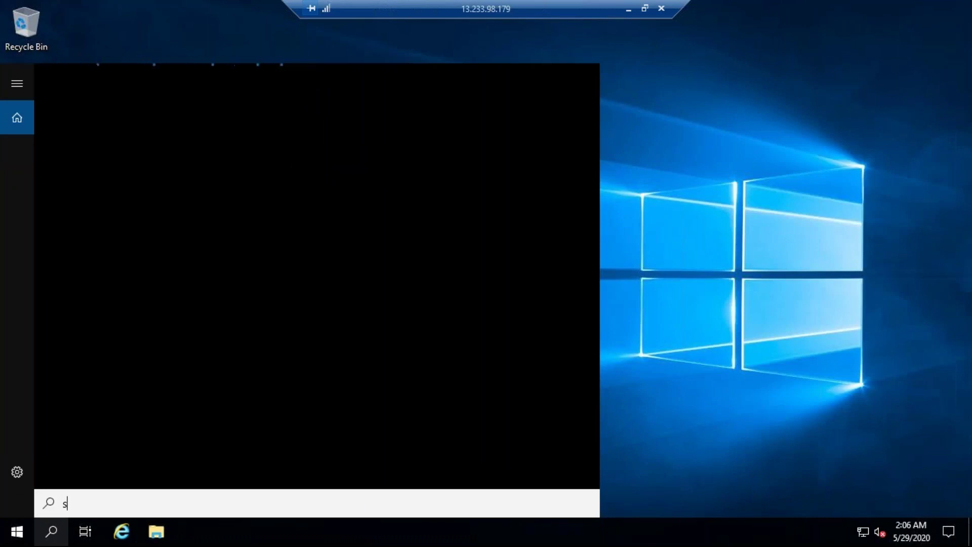
type("erver manager")
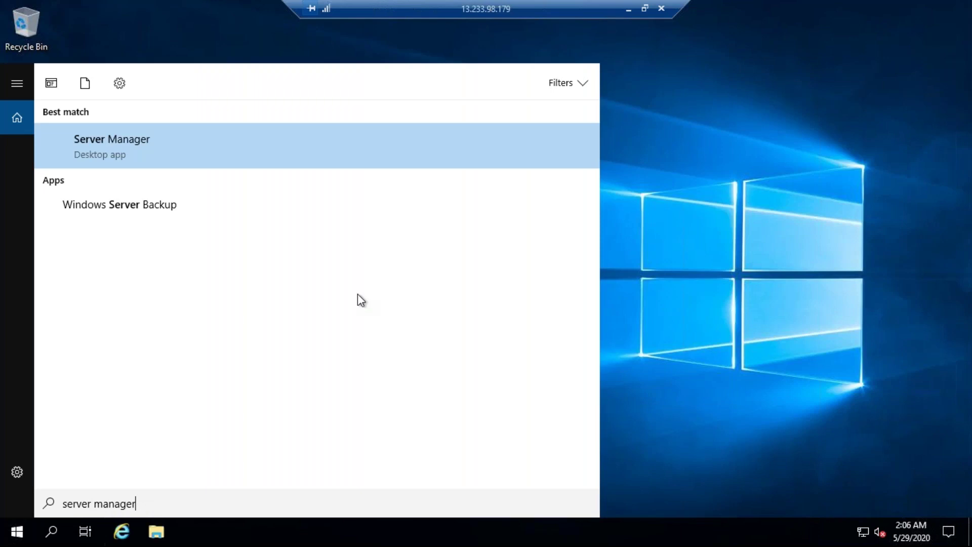
left_click(123, 152)
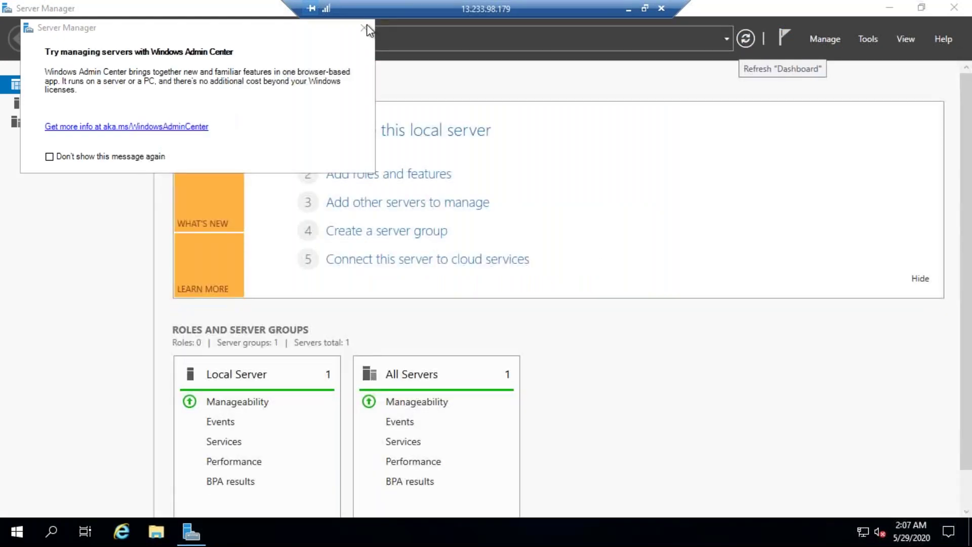
left_click(364, 27)
left_click(55, 104)
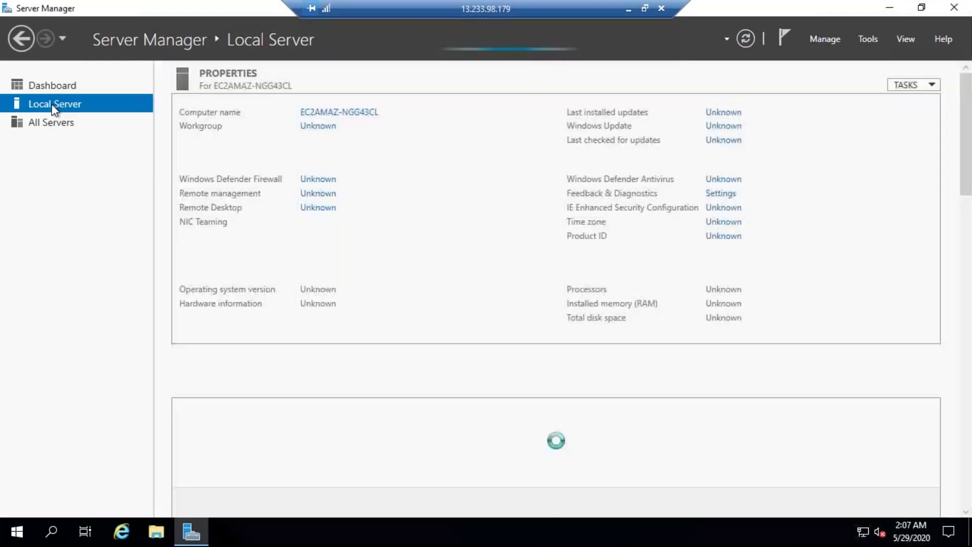
left_click(727, 208)
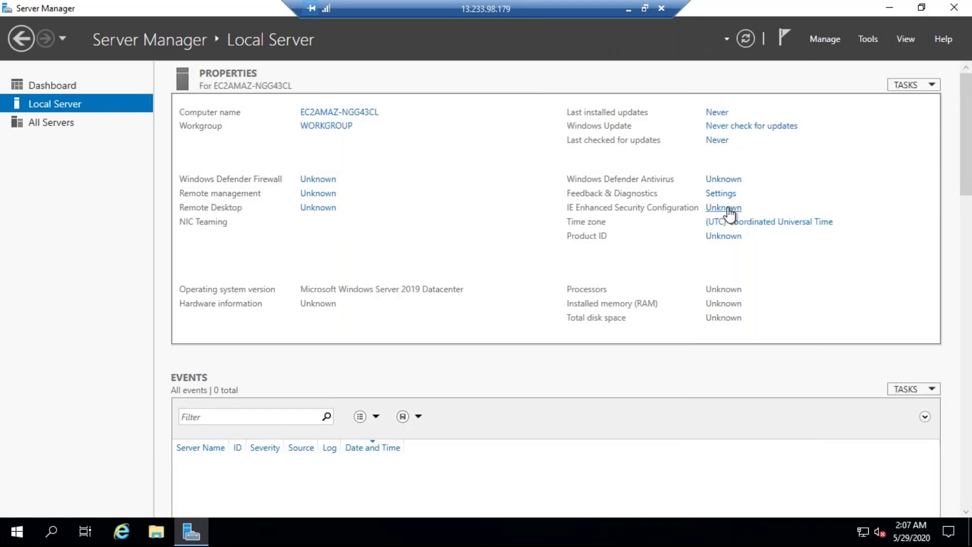
left_click(394, 246)
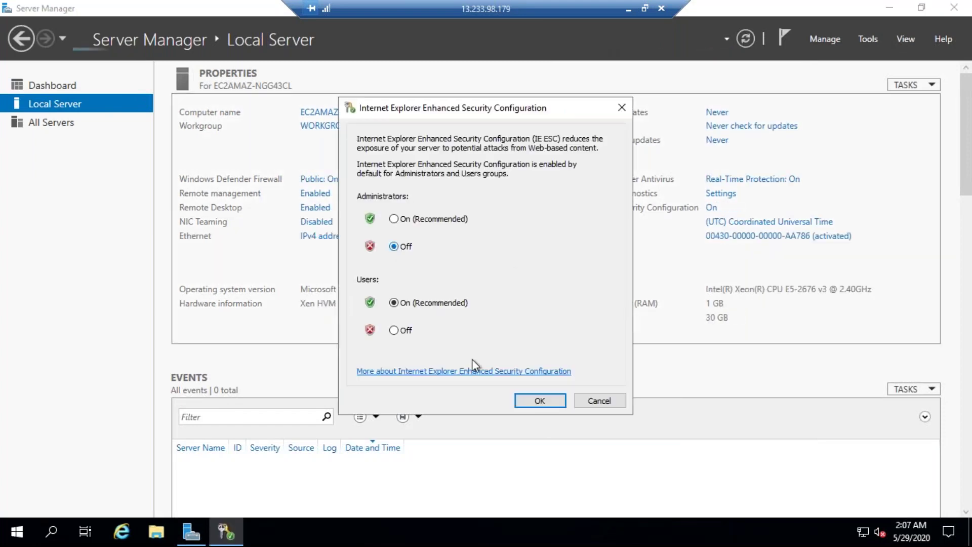
left_click(540, 400)
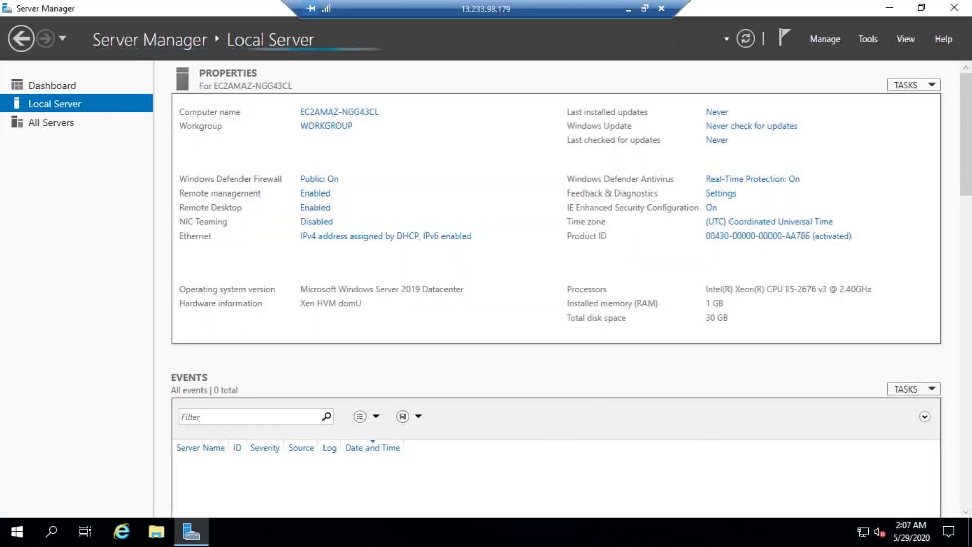
left_click_drag(211, 11, 190, 117)
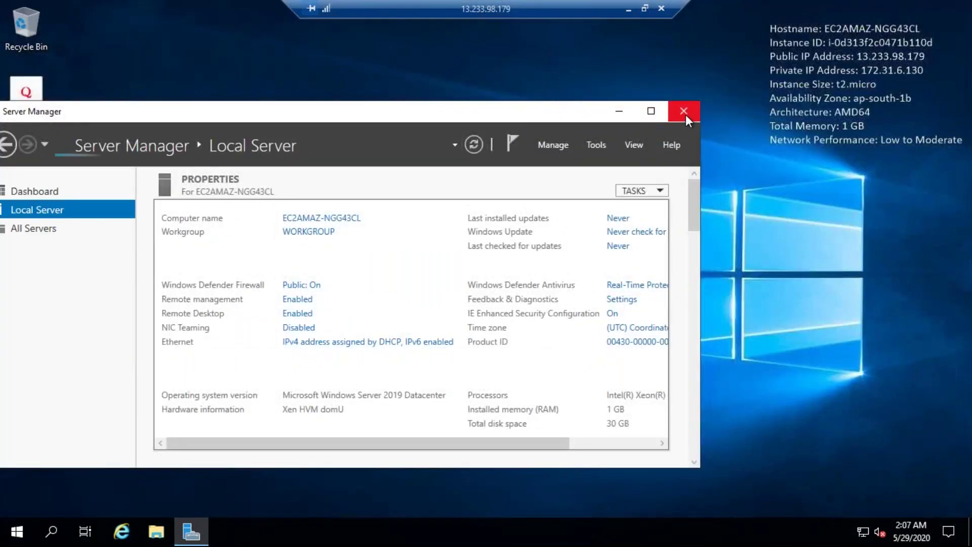
Close Server Manager and open Internet Explorer maximized with an empty address bar
left_click(684, 113)
left_click(121, 531)
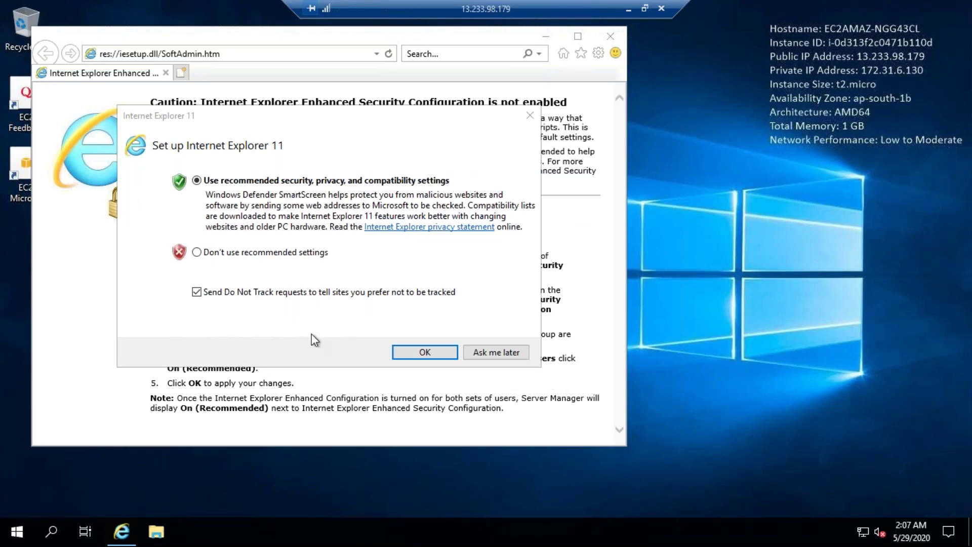
left_click(531, 119)
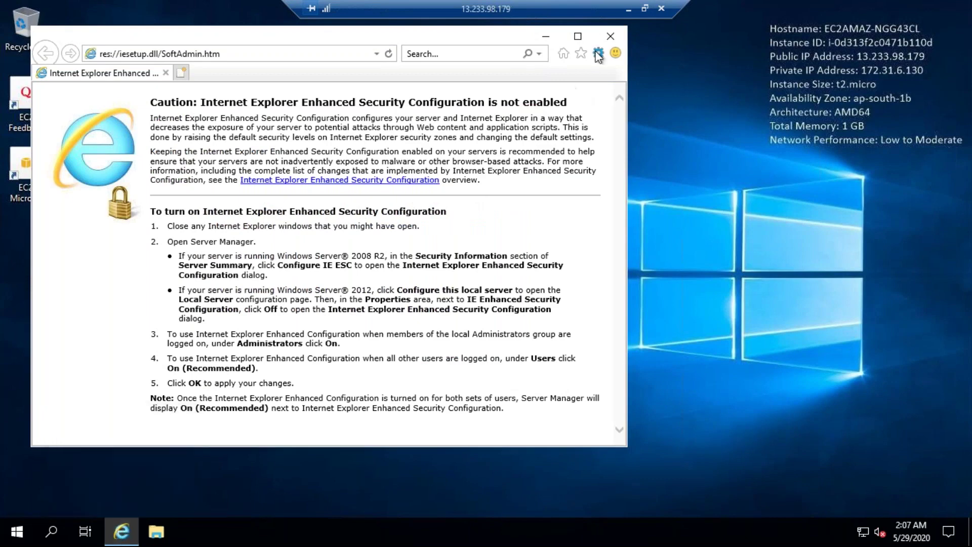
left_click(577, 36)
left_click(200, 28)
key("BackSpace")
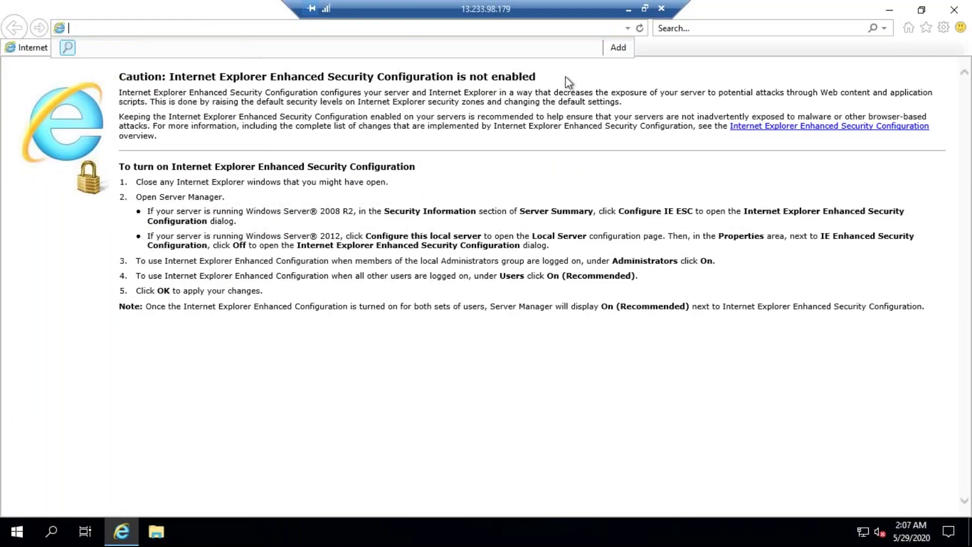
Copy the JDK 8 downloads URL from the local Notepad++ notes, then return to the remote session
left_click(628, 9)
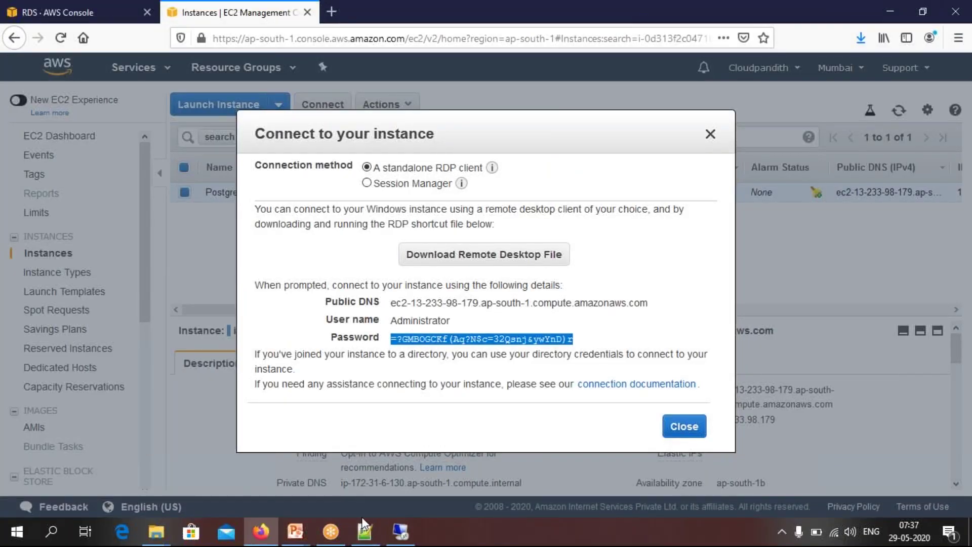
left_click(365, 540)
left_click_drag(499, 242, 35, 240)
key("ctrl+c")
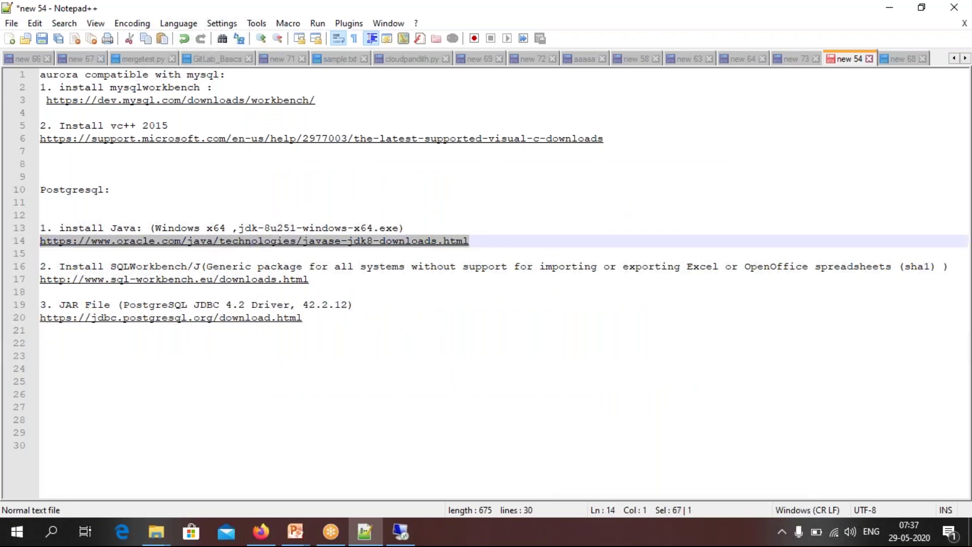
left_click(401, 532)
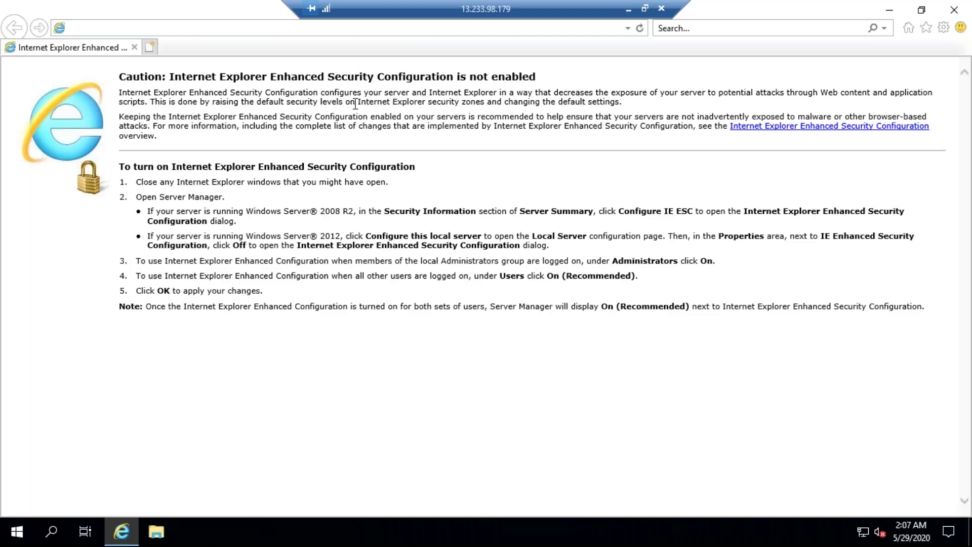
Load the JDK 8 downloads page, pick jdk-8u251-windows-x64.exe, accept Oracle's license and download
left_click(166, 24)
key("ctrl+v")
key("Return")
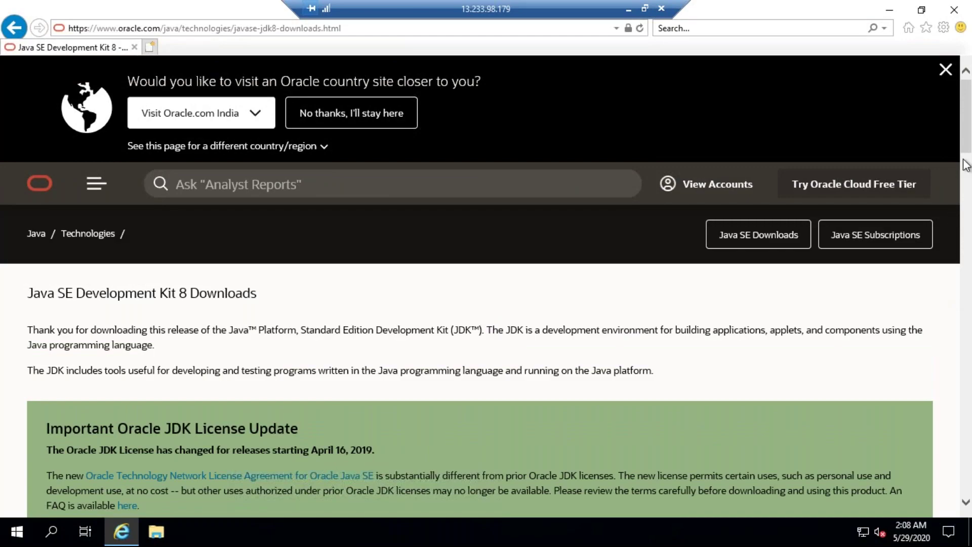
left_click_drag(967, 149, 962, 332)
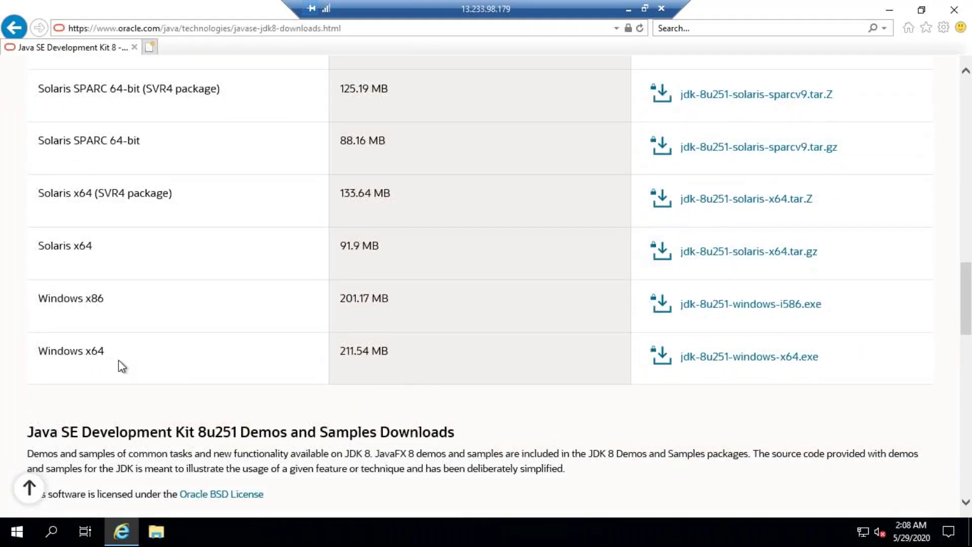
left_click(740, 365)
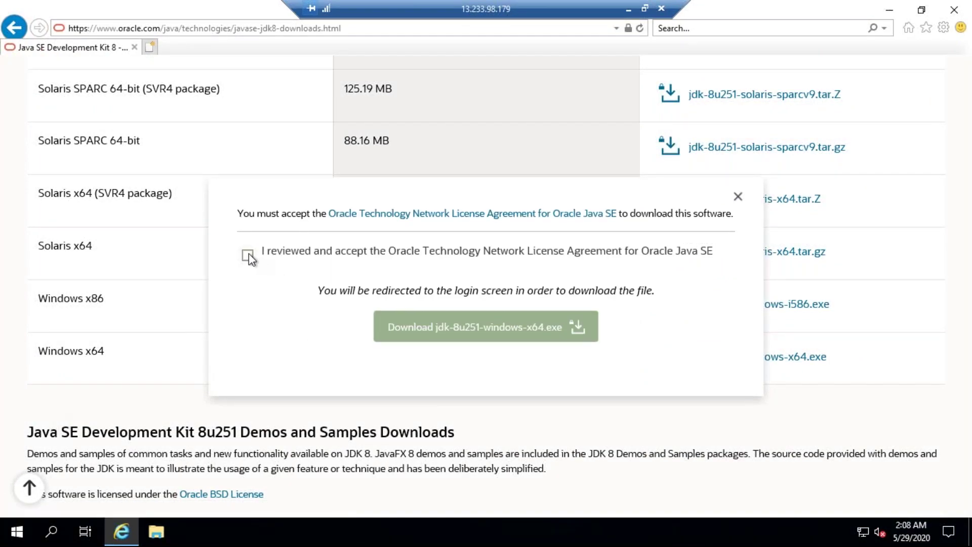
left_click(248, 254)
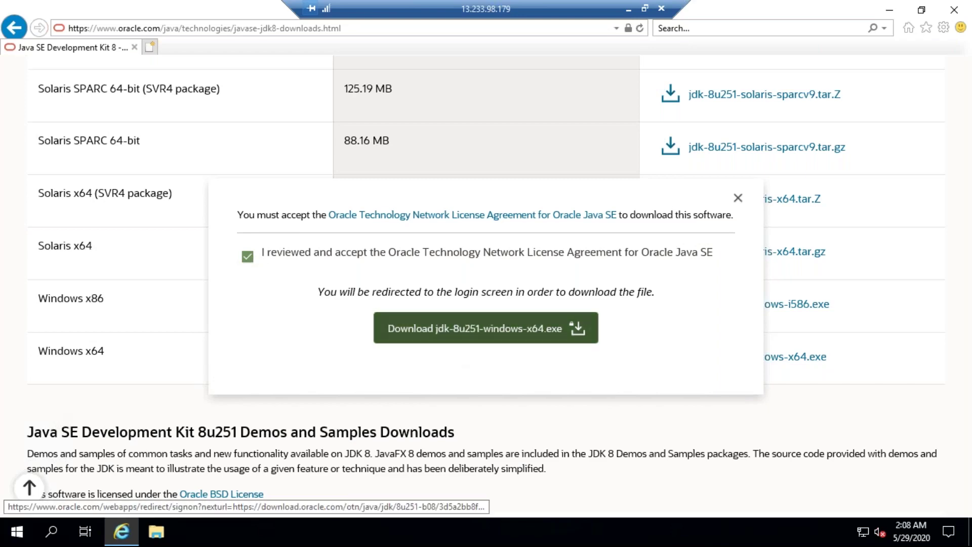
left_click(438, 337)
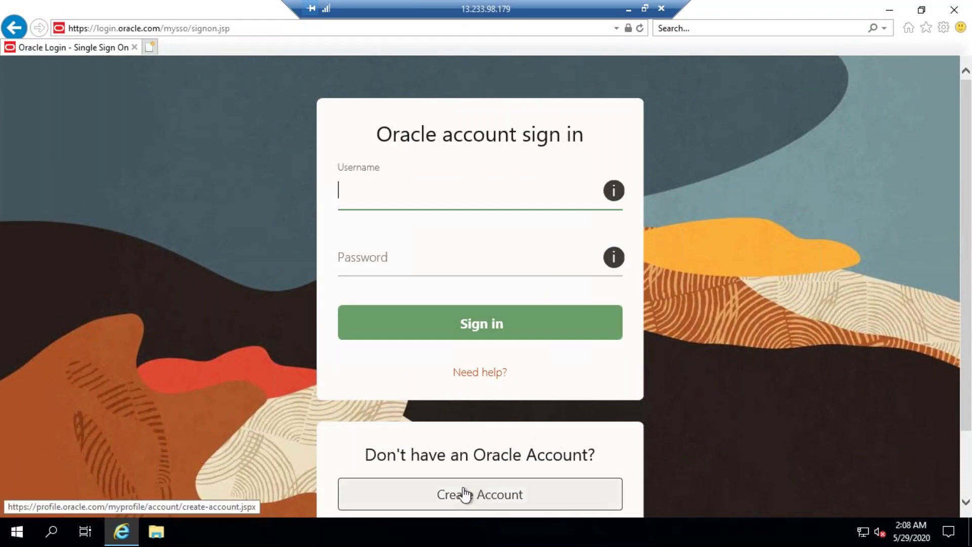
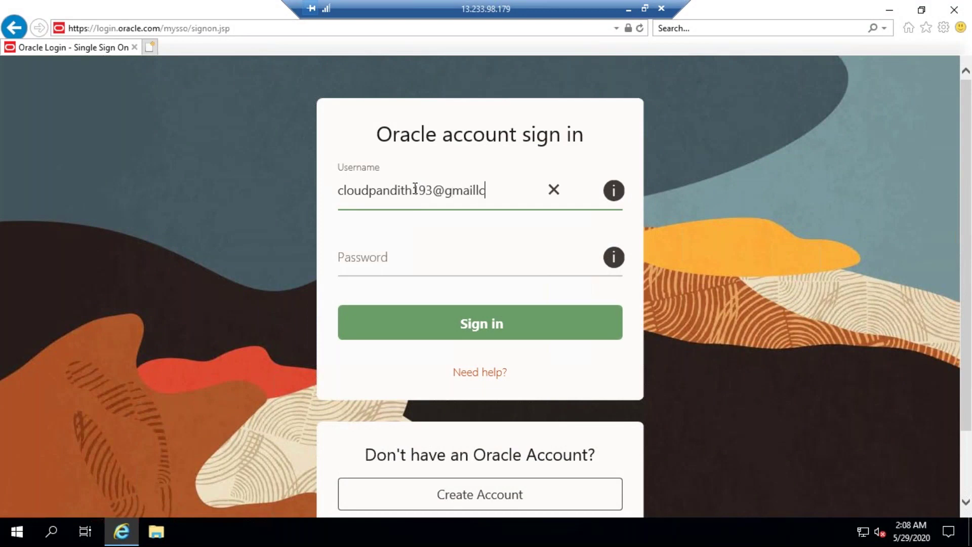
Sign in with the Oracle account e-mail and password, declining to save the password for oracle.com
key("Tab")
type("••")
key("BackSpace")
key("BackSpace")
type("••••••••••")
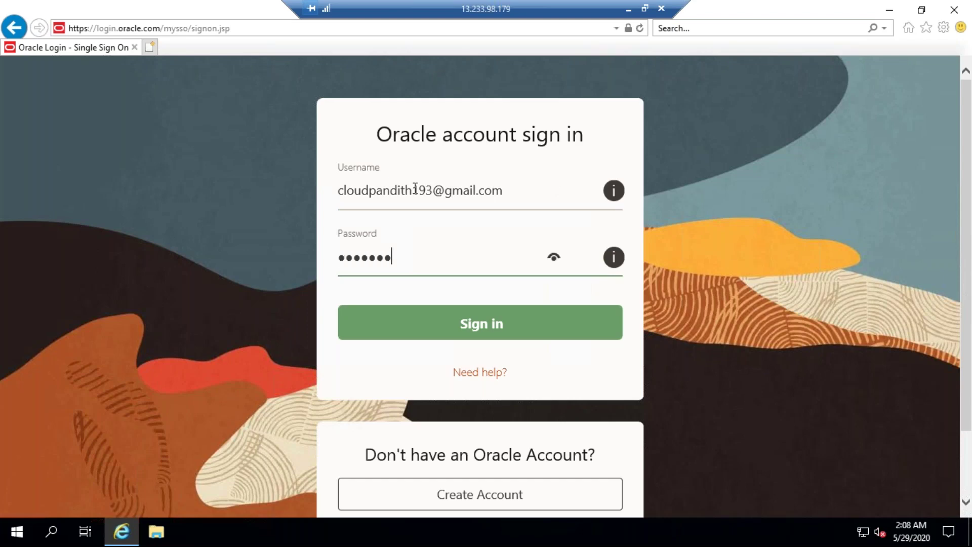
key("Caps_Lock")
type("••")
left_click(517, 322)
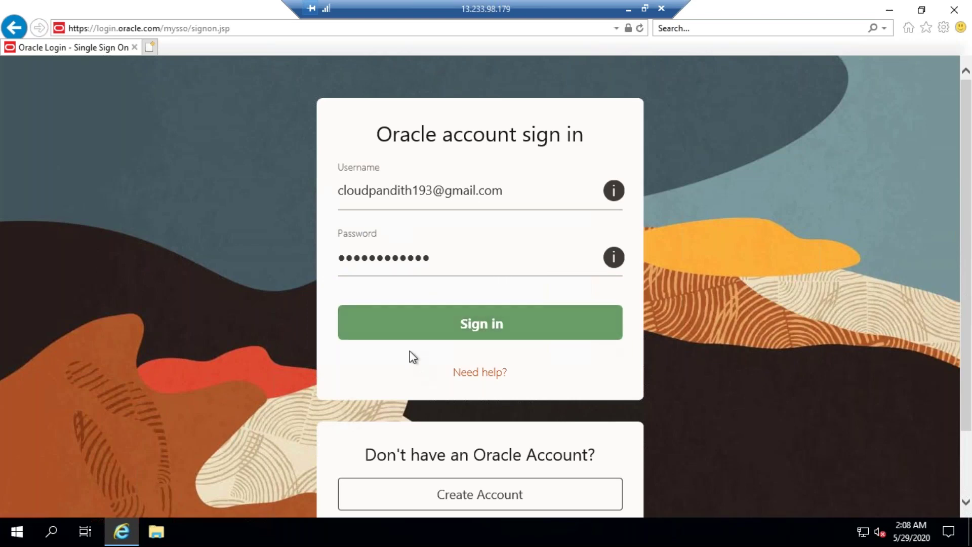
left_click(410, 329)
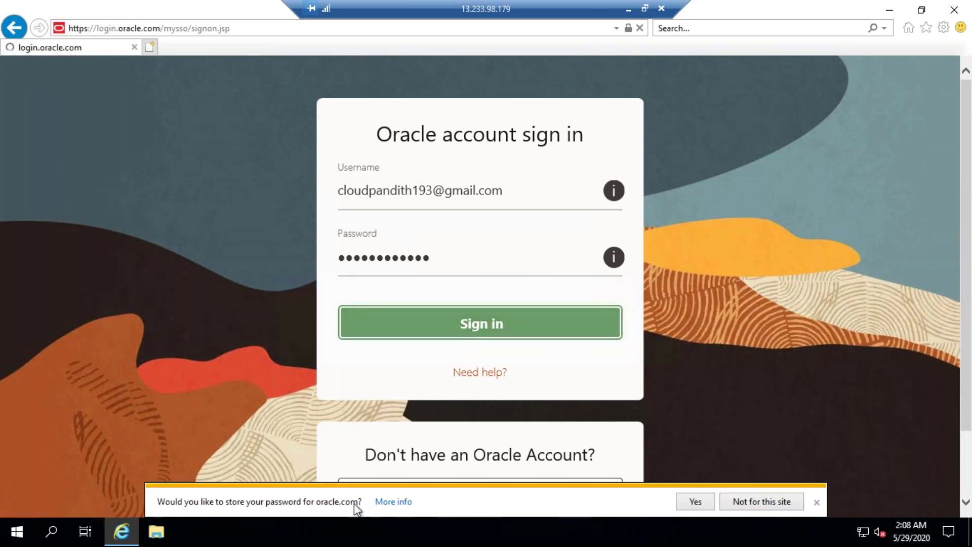
left_click(754, 502)
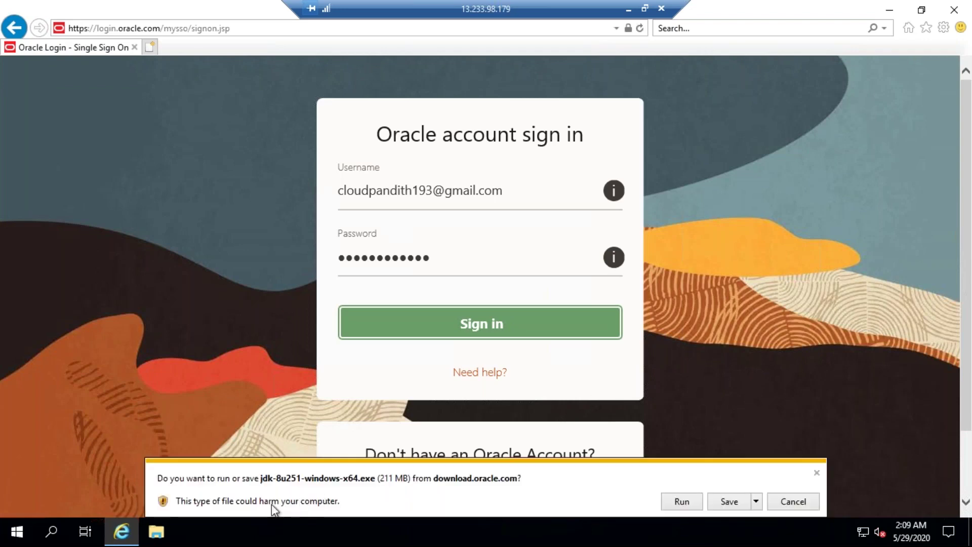
Run jdk-8u251-windows-x64.exe to open the JDK 8 Update 251 setup wizard
left_click(681, 501)
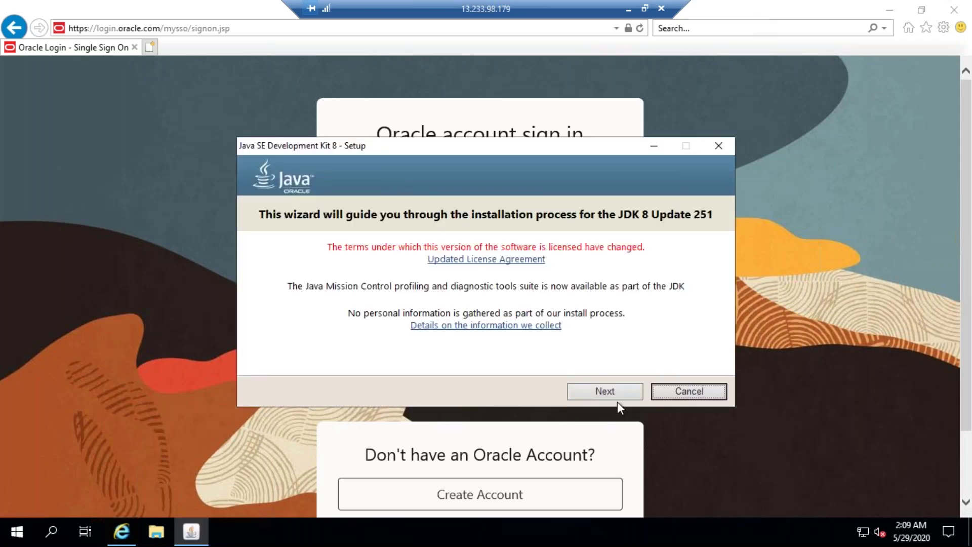
Accept the default JDK 8 Update 251 features and start the installation
left_click(615, 388)
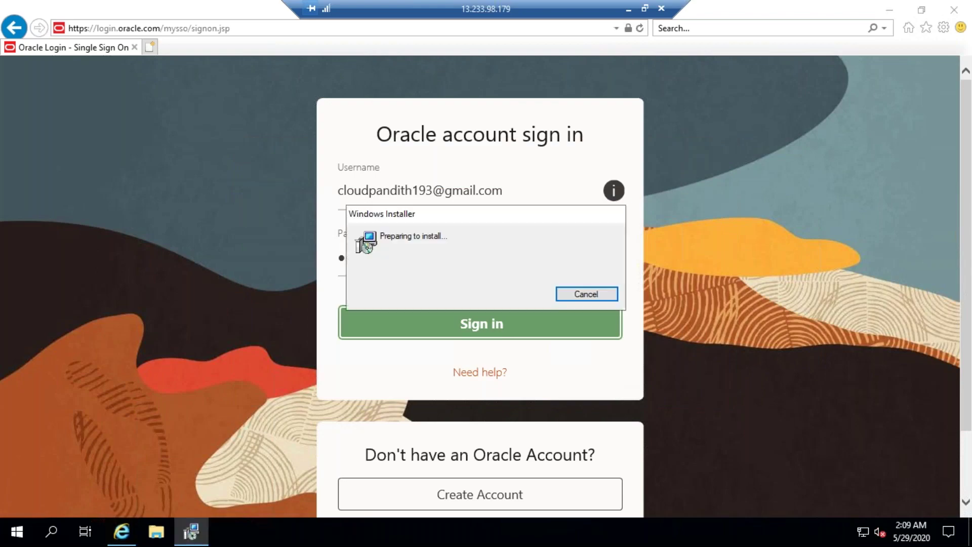
key("super+d")
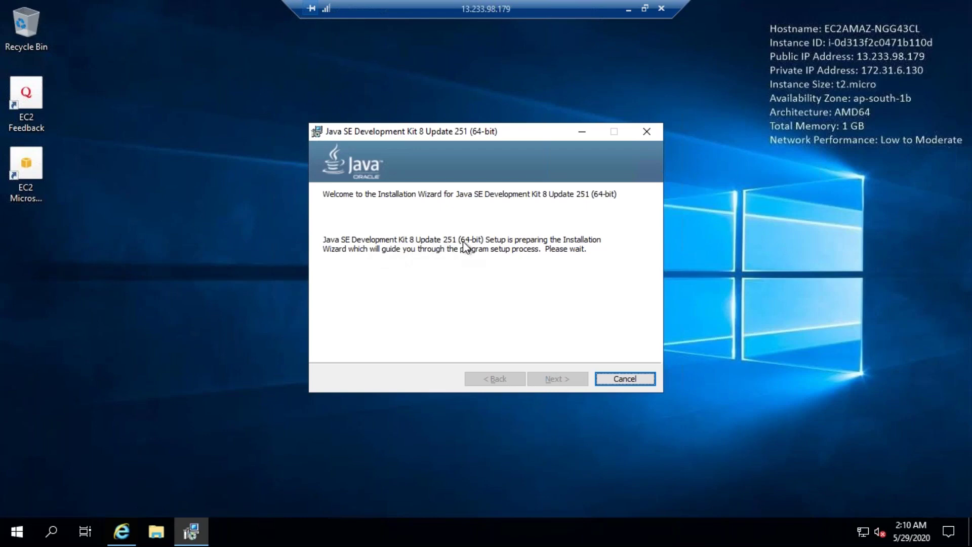
left_click(545, 379)
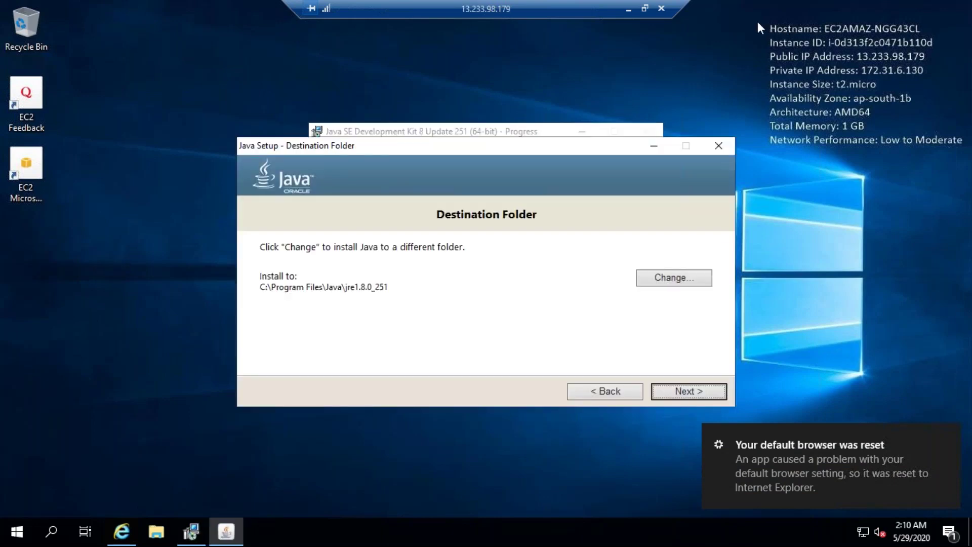
Keep the default JRE folder C:\Program Files\Java\jre1.8.0_251 and complete the install
left_click(694, 394)
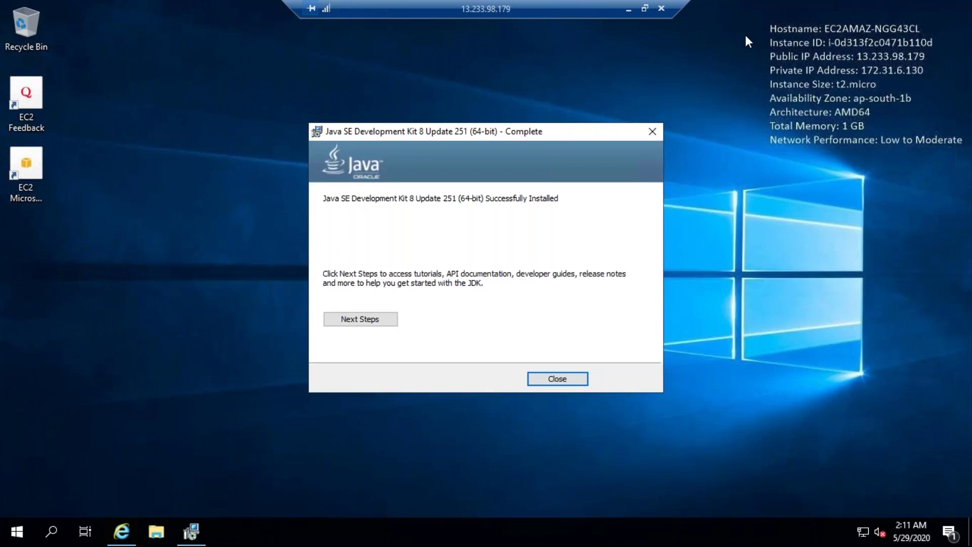
Close the finished JDK installer and copy the SQL Workbench/J downloads URL from Notepad++
left_click(557, 375)
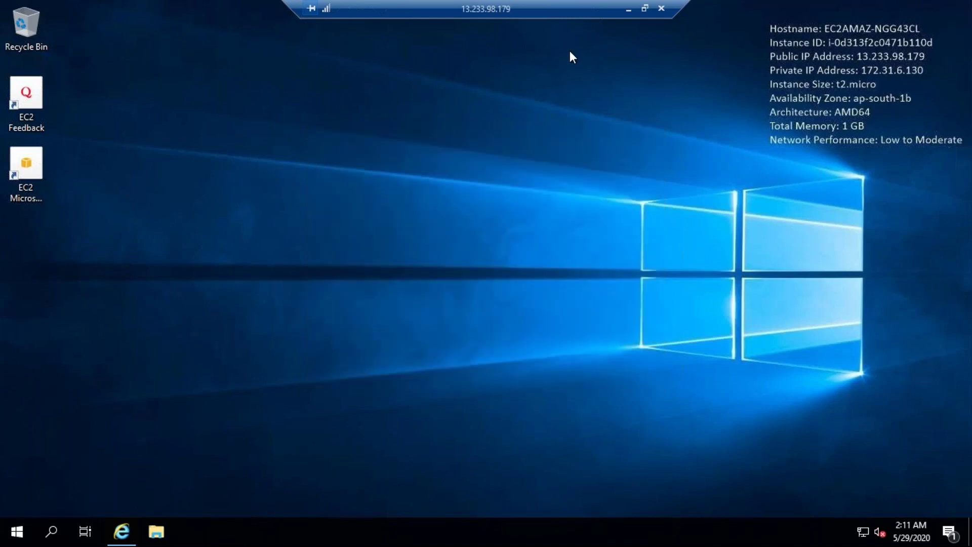
left_click(628, 8)
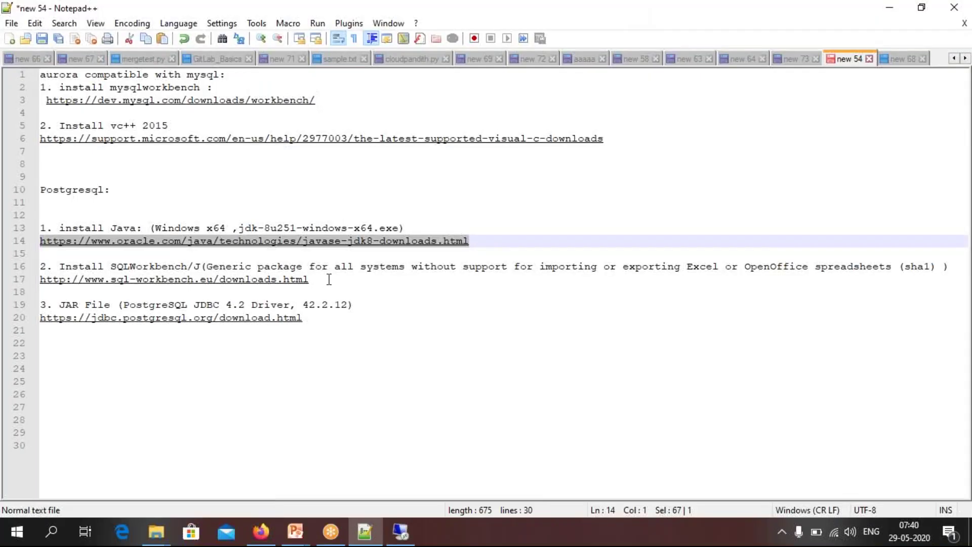
left_click_drag(328, 279, 39, 279)
key("ctrl+c")
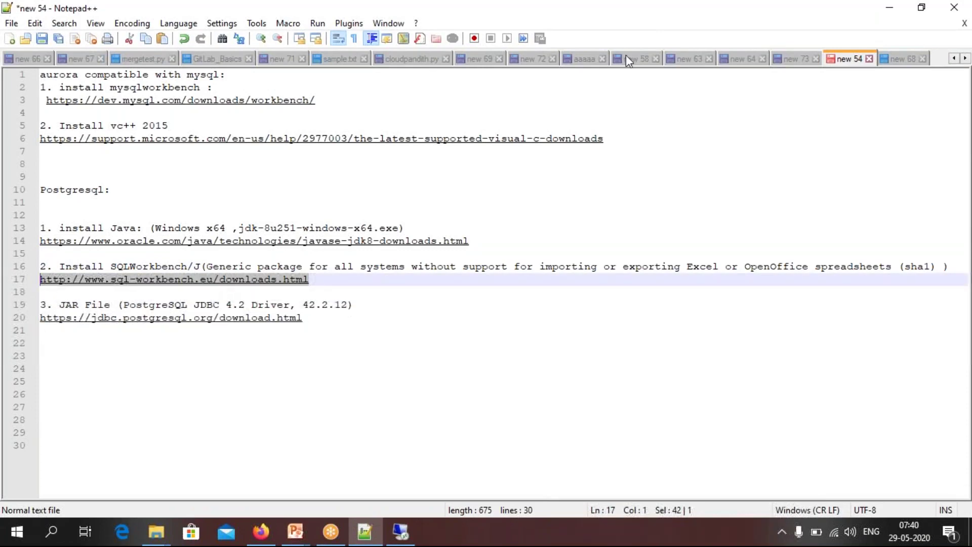
left_click(400, 532)
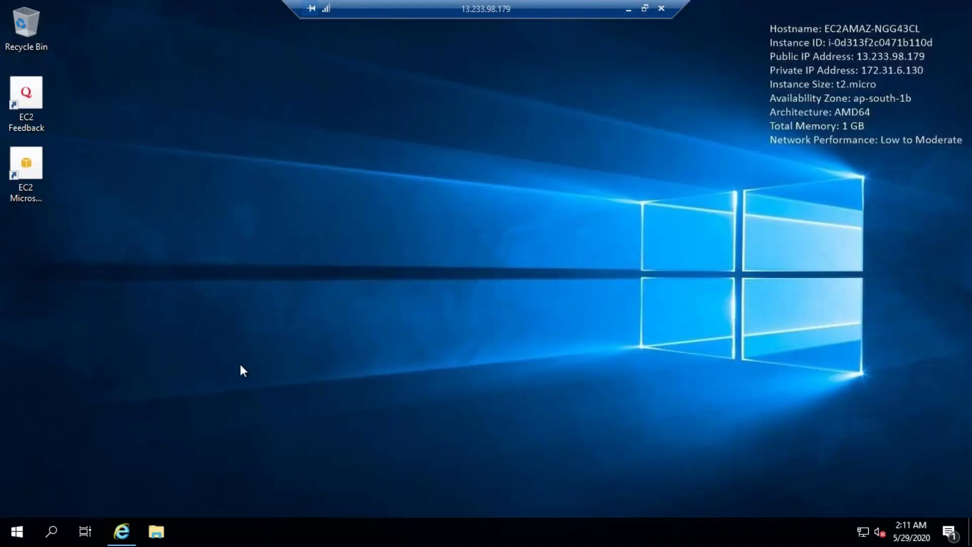
Load the SQL Workbench/J downloads page in a new Internet Explorer tab
left_click(121, 532)
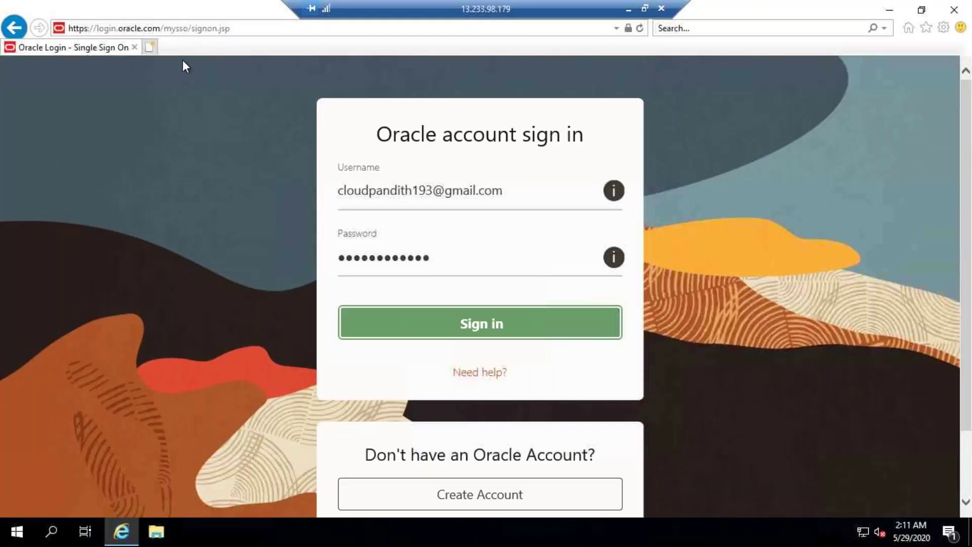
left_click(154, 49)
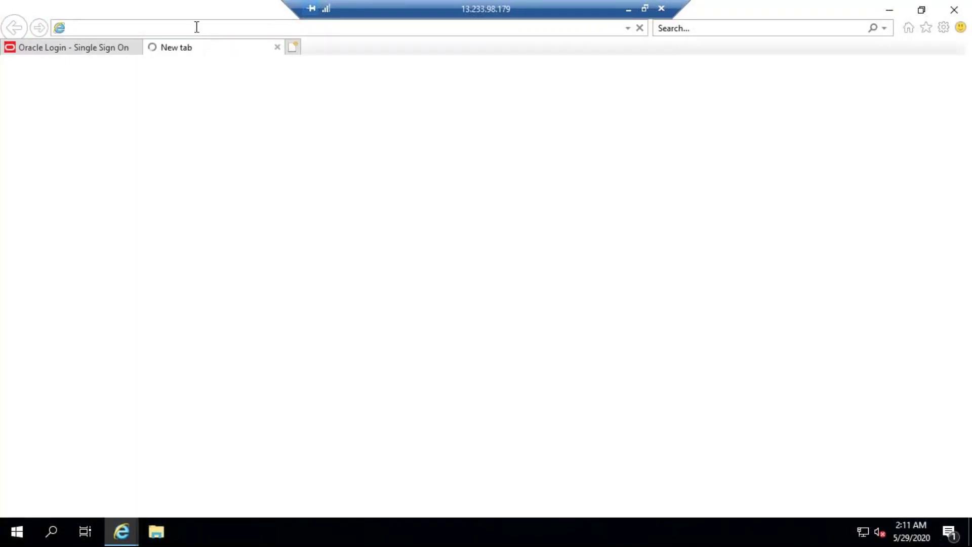
key("ctrl+v")
key("Return")
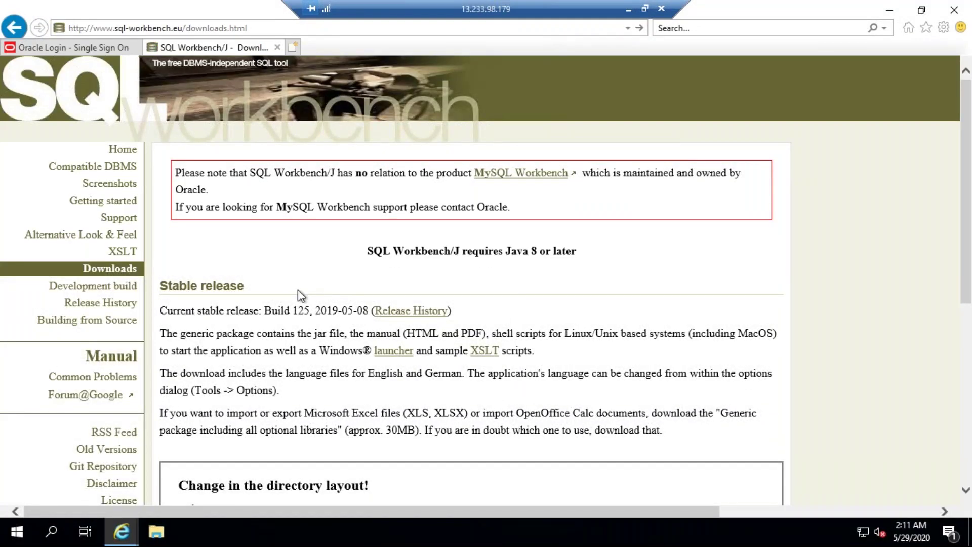
scroll(297, 290, "down", 5)
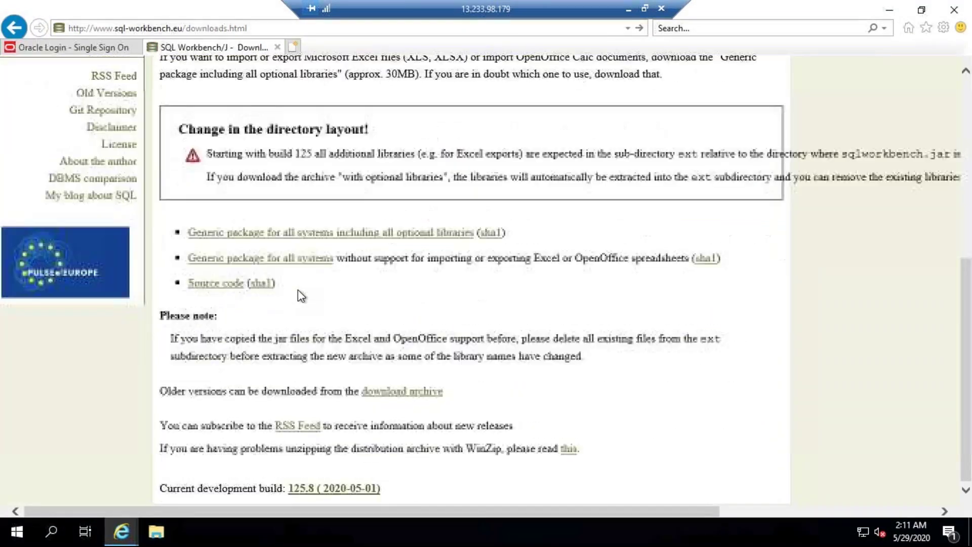
Save the generic package Workbench-Build125.zip to the Desktop
left_click(270, 262)
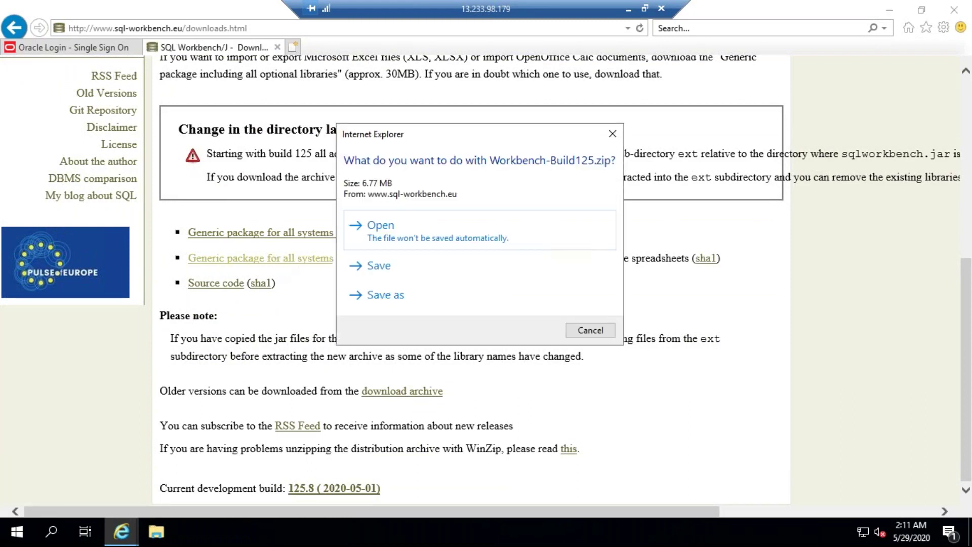
left_click(389, 295)
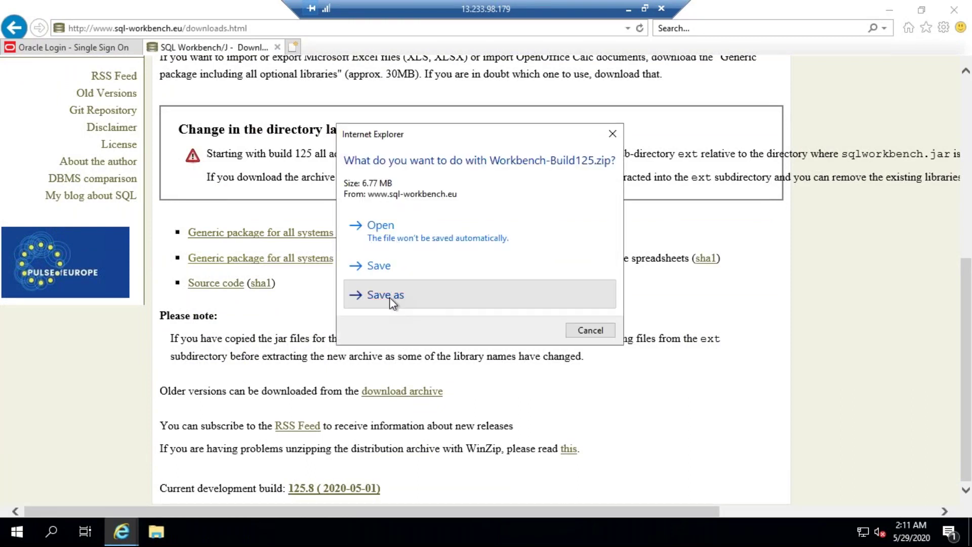
left_click(66, 107)
left_click(366, 317)
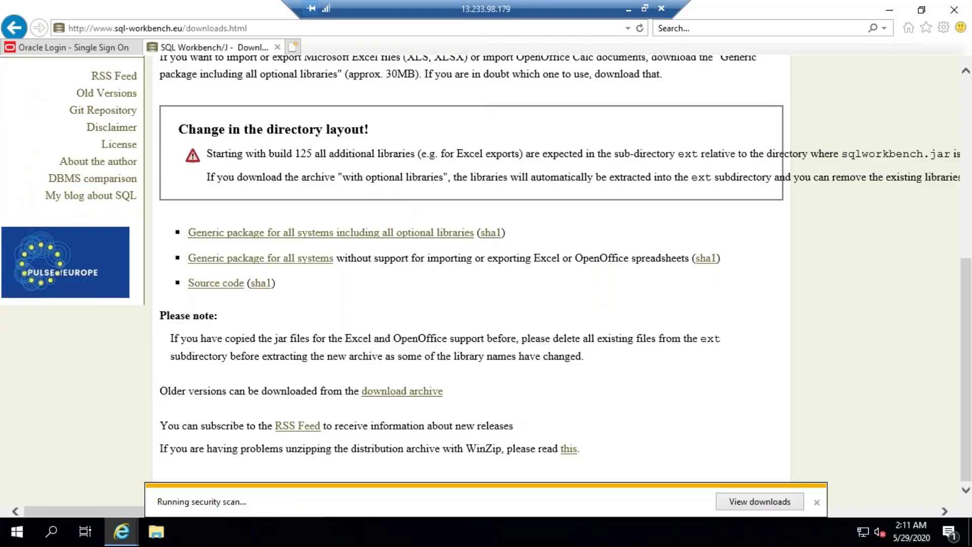
key("super+d")
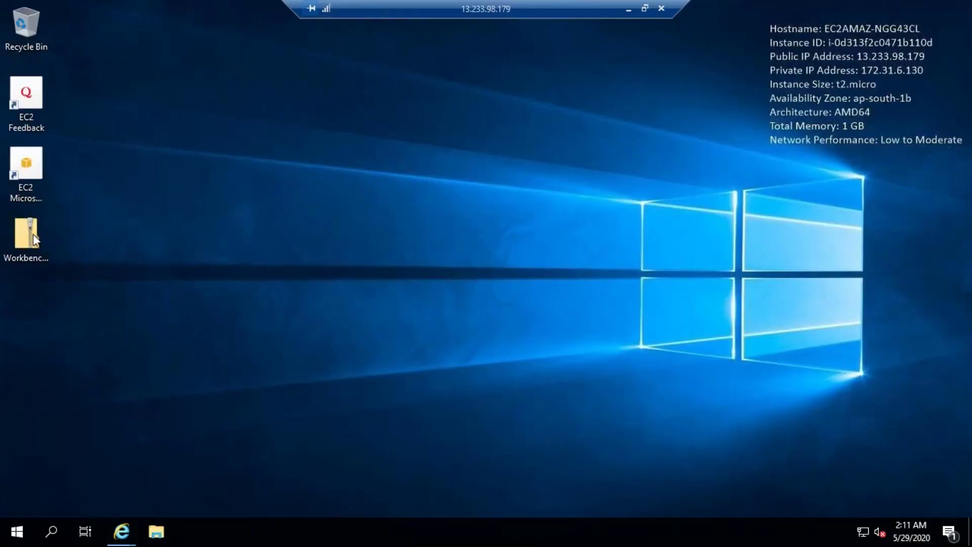
Extract Workbench-Build125.zip into a Workbench-Build125 folder on the Desktop
left_click(30, 232)
right_click(29, 232)
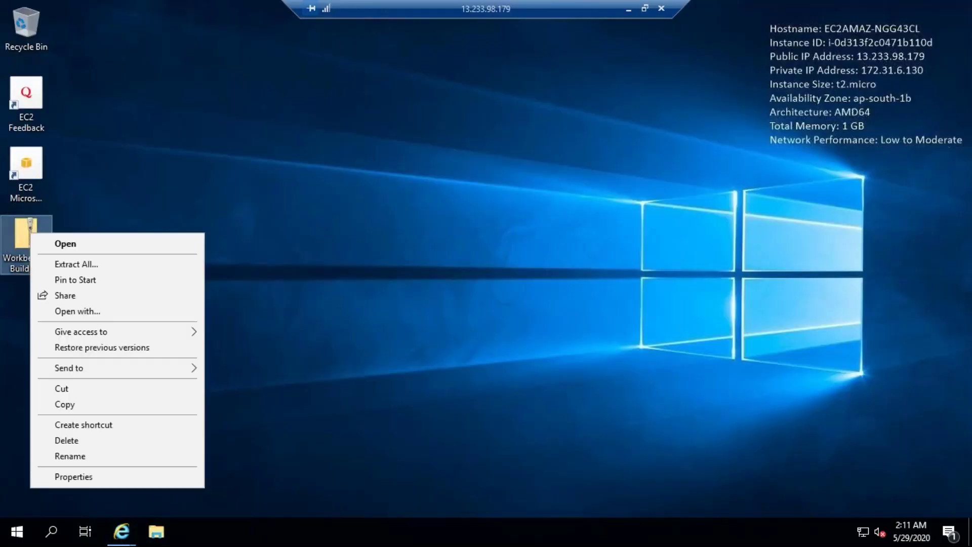
left_click(99, 264)
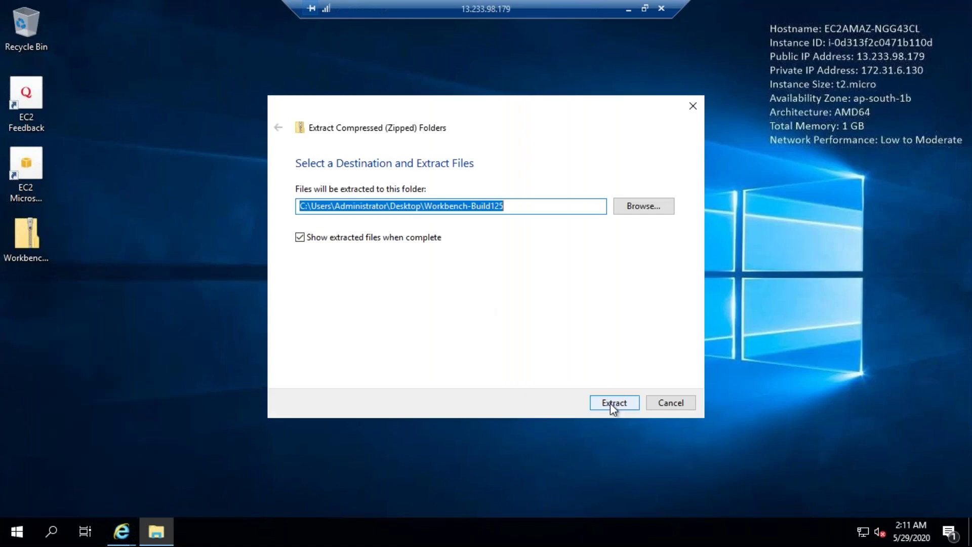
left_click(613, 402)
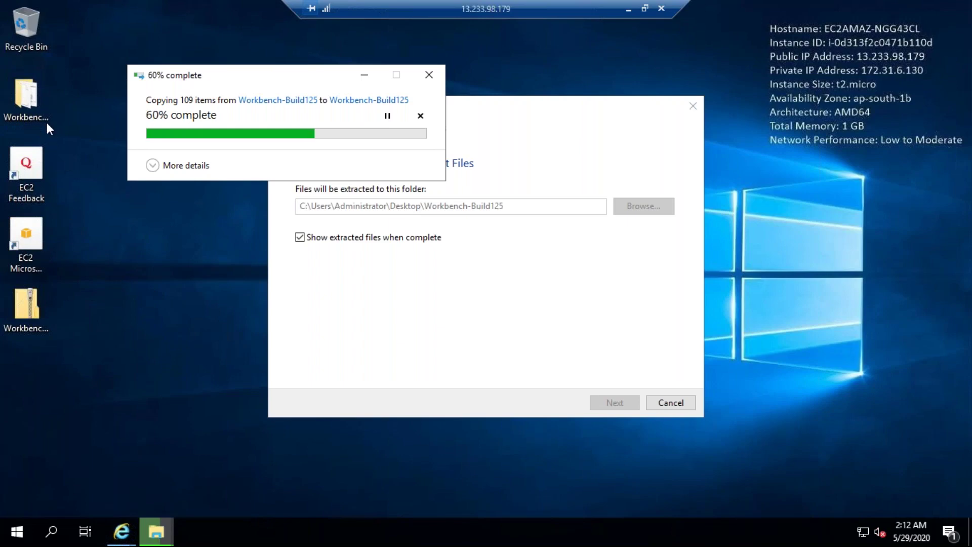
Open the extracted Workbench-Build125 folder and select SQLWorkbench64
left_click(28, 97)
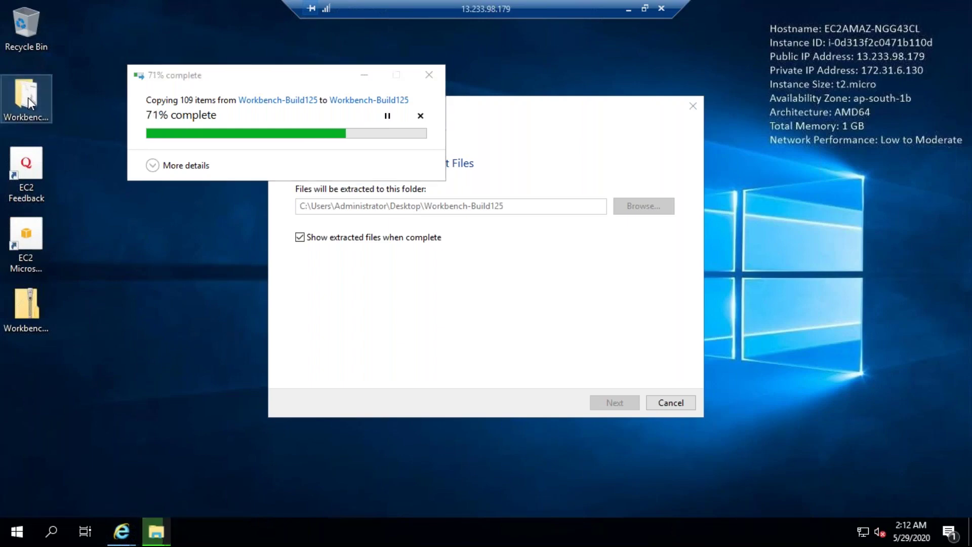
double_click(28, 97)
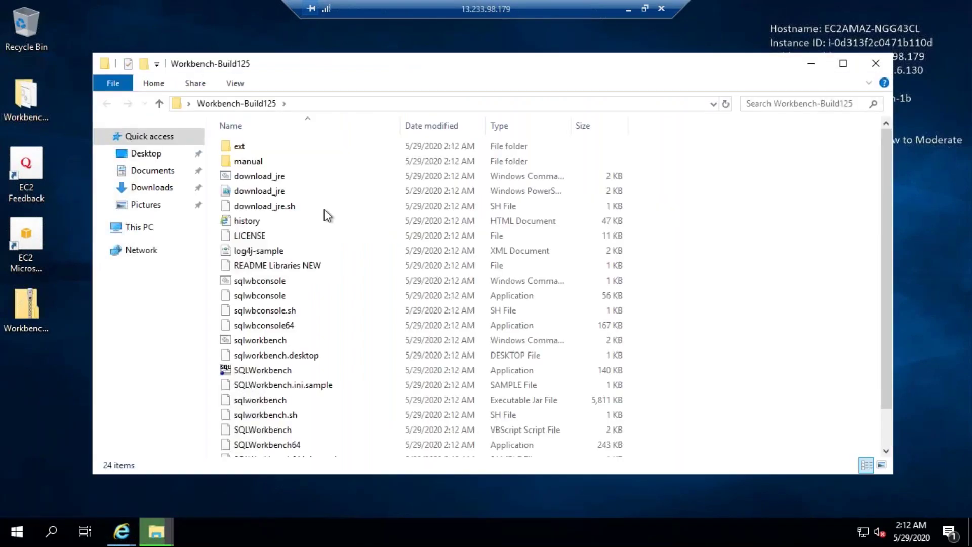
scroll(381, 310, "down", 1)
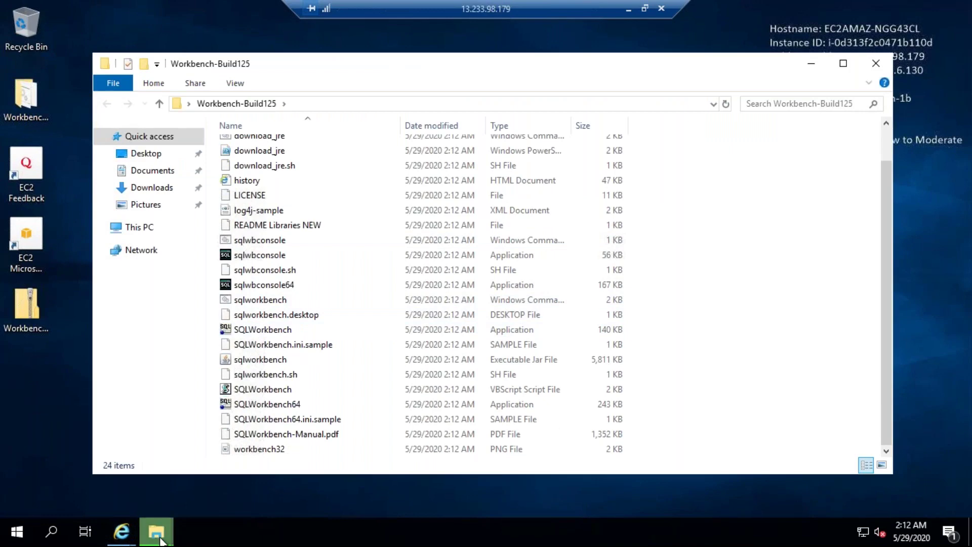
mouse_move(160, 541)
left_click(213, 458)
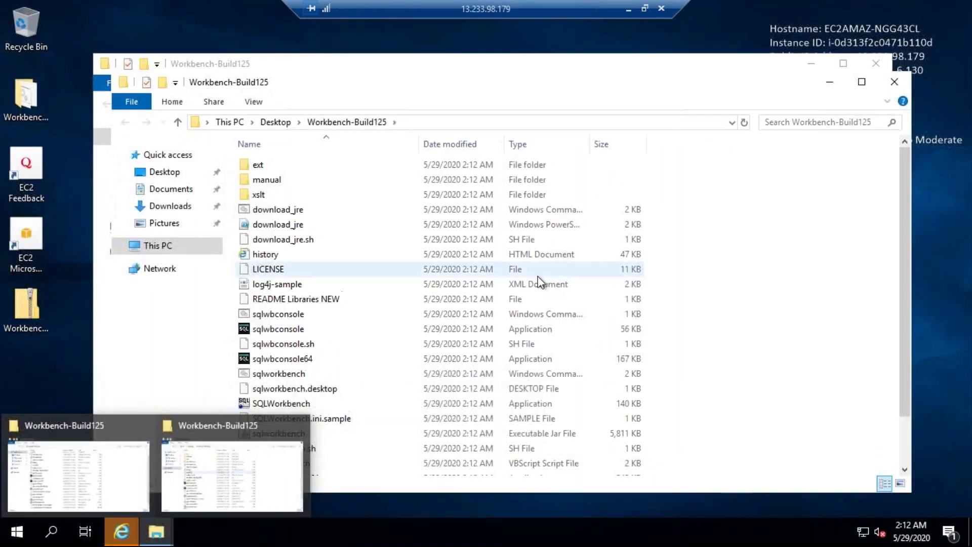
scroll(837, 169, "down", 2)
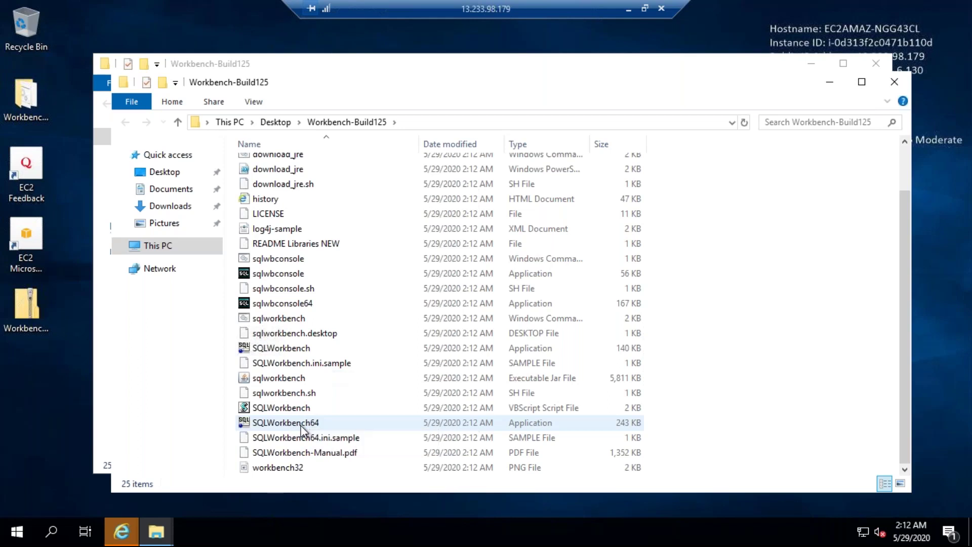
left_click(302, 427)
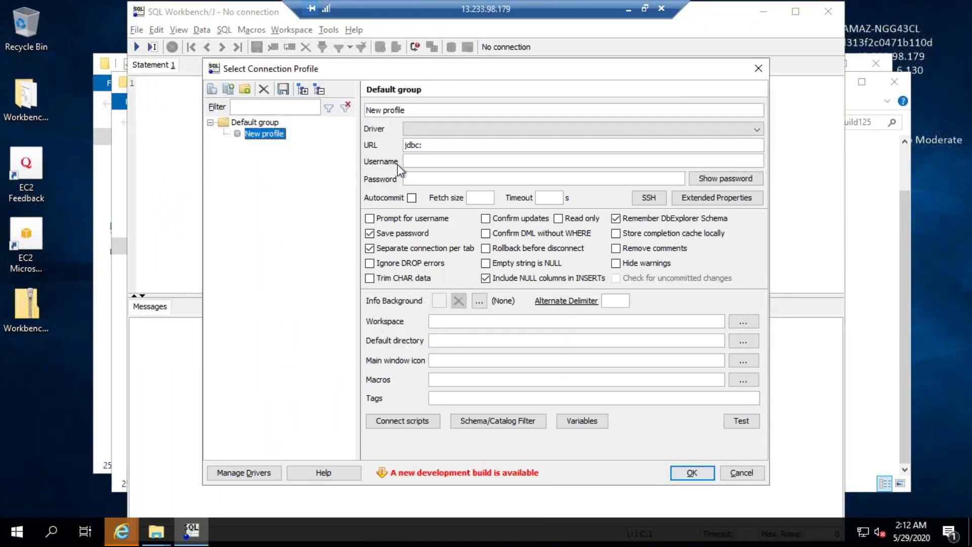
Select the jdbc: prefix in the new profile's URL field
left_click(434, 145)
left_click(406, 145)
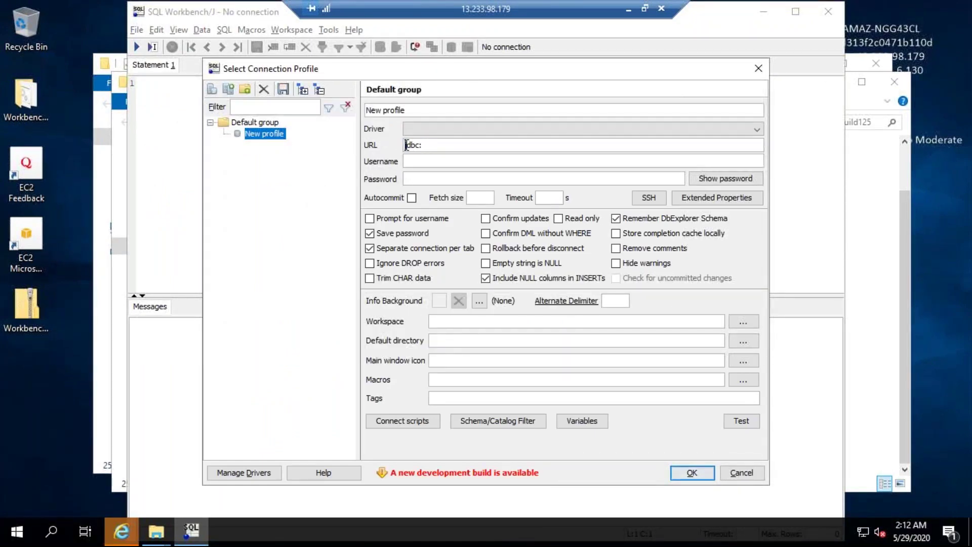
left_click_drag(421, 144, 405, 141)
left_click(432, 144)
Look over the available JDBC drivers without choosing one, then leave the remote session
left_click(412, 125)
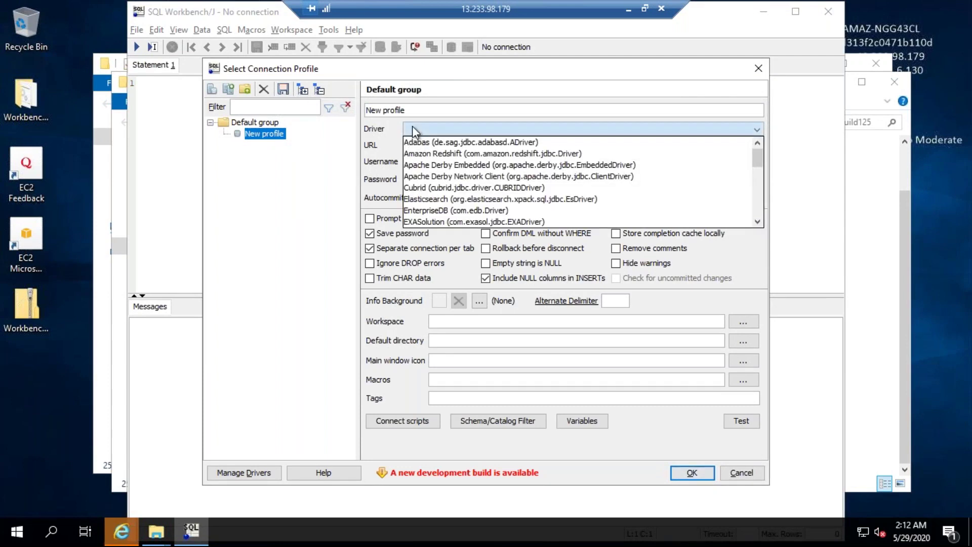
left_click(412, 126)
left_click(413, 130)
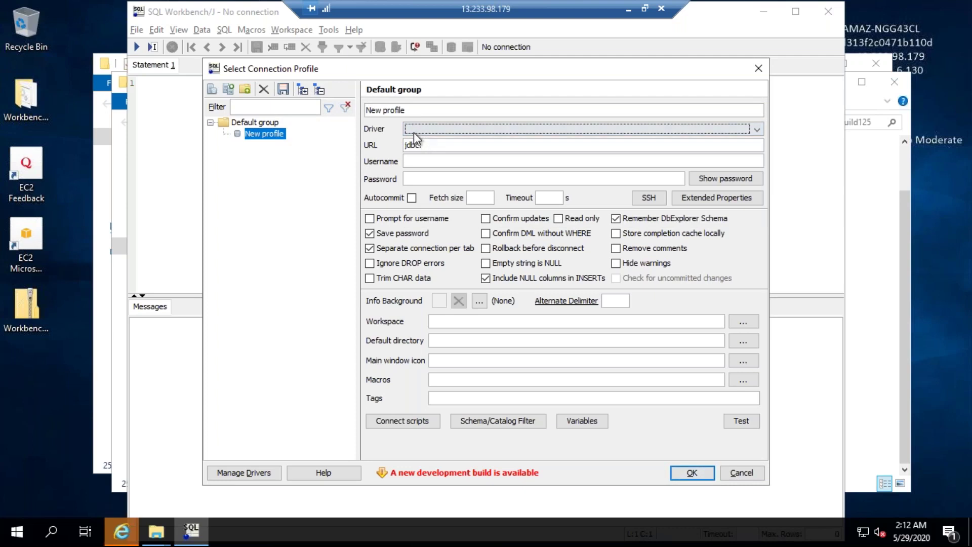
left_click(411, 130)
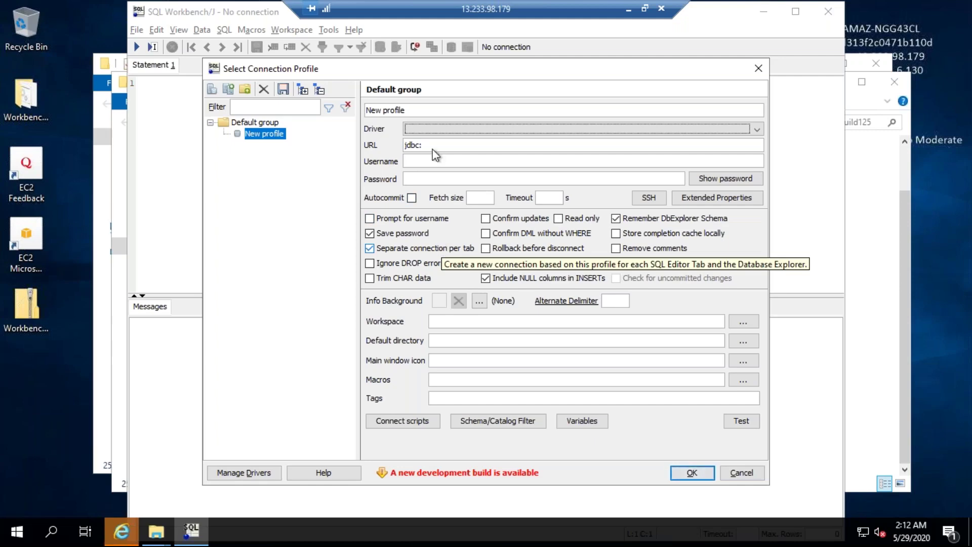
left_click(626, 10)
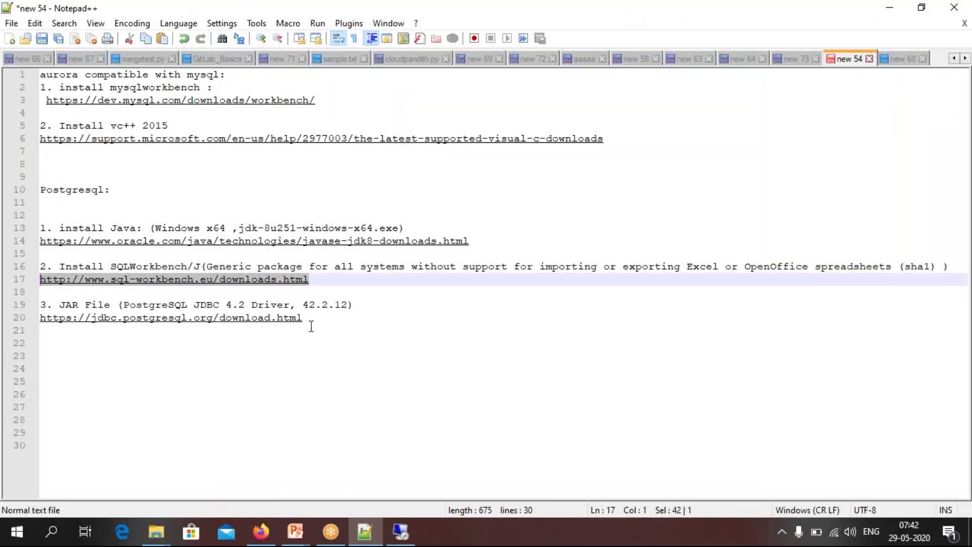
Copy the PostgreSQL JDBC download URL and load it in a new browser tab
left_click_drag(311, 318, 36, 317)
key("ctrl+c")
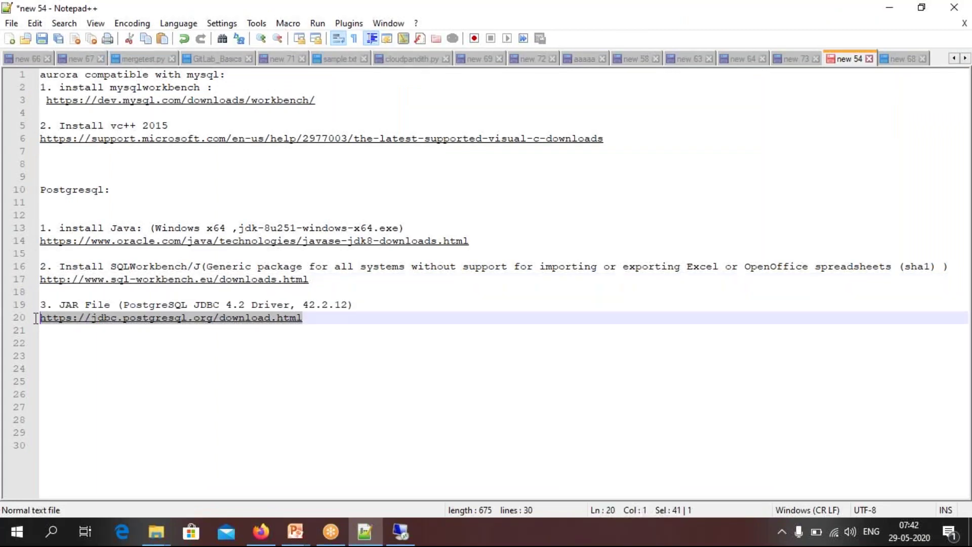
left_click(400, 531)
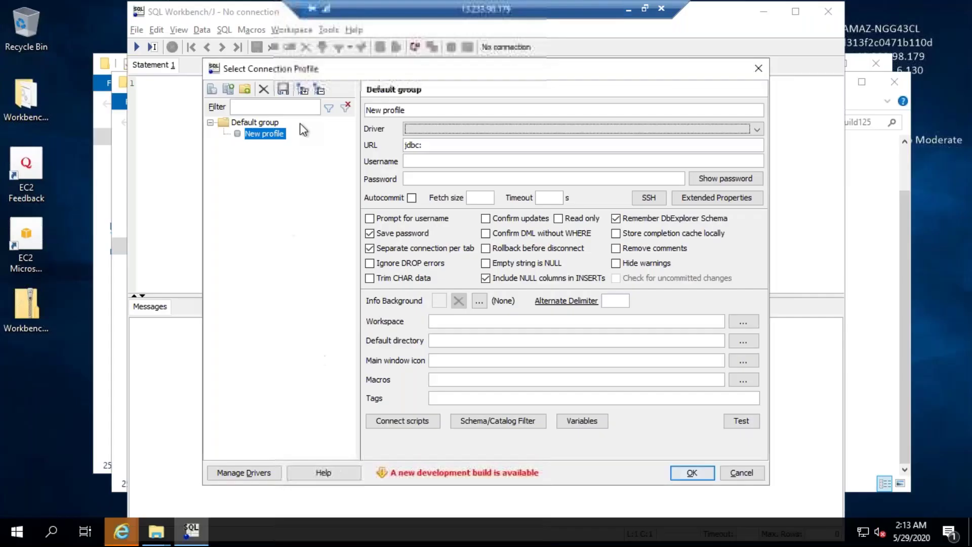
mouse_move(122, 532)
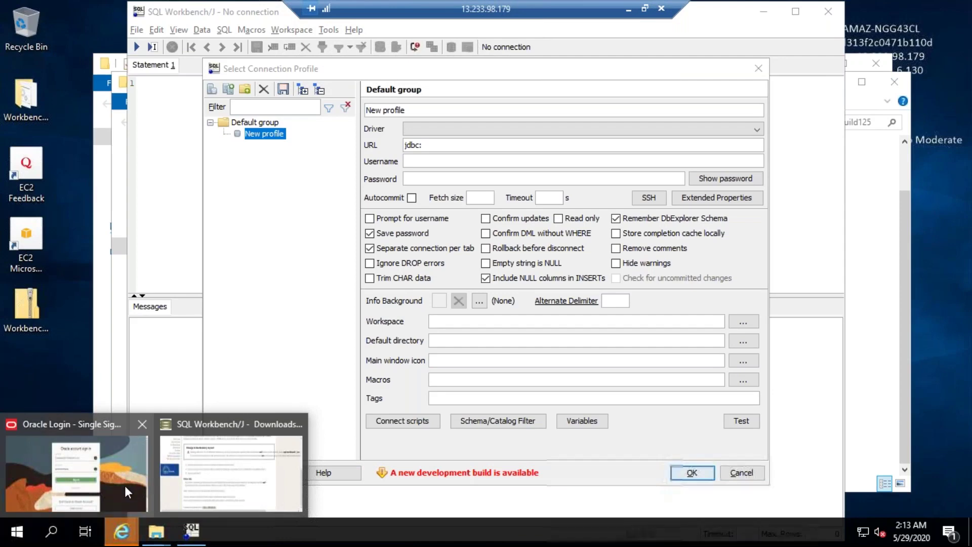
left_click(188, 481)
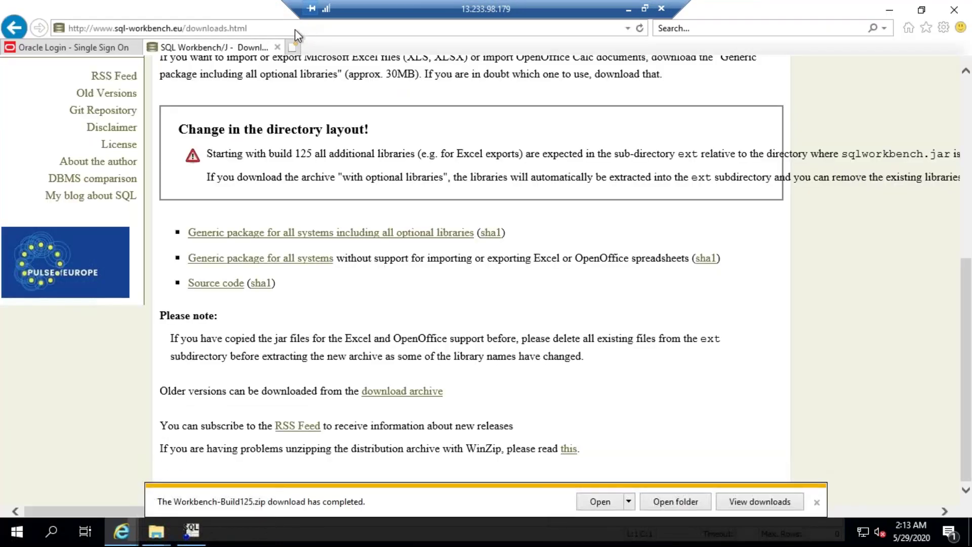
left_click(292, 45)
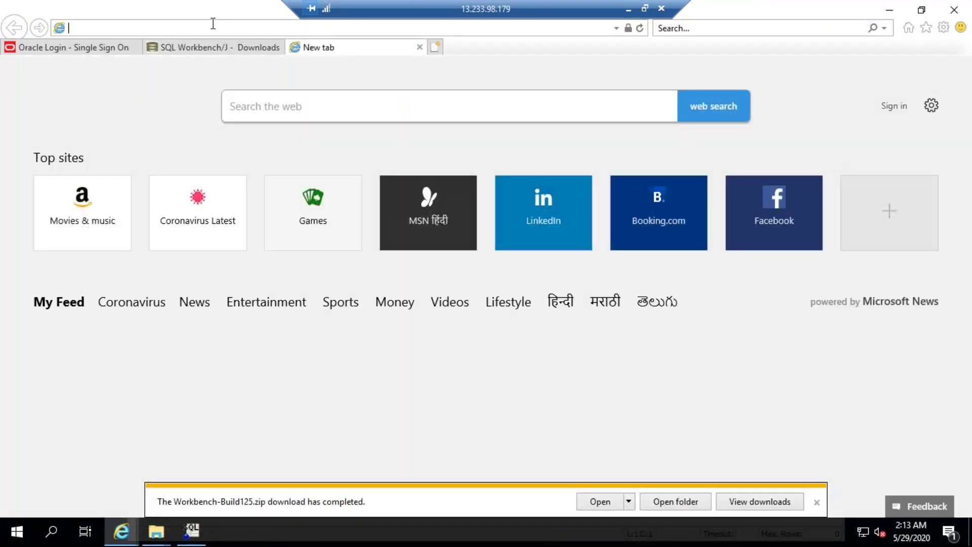
key("ctrl+v")
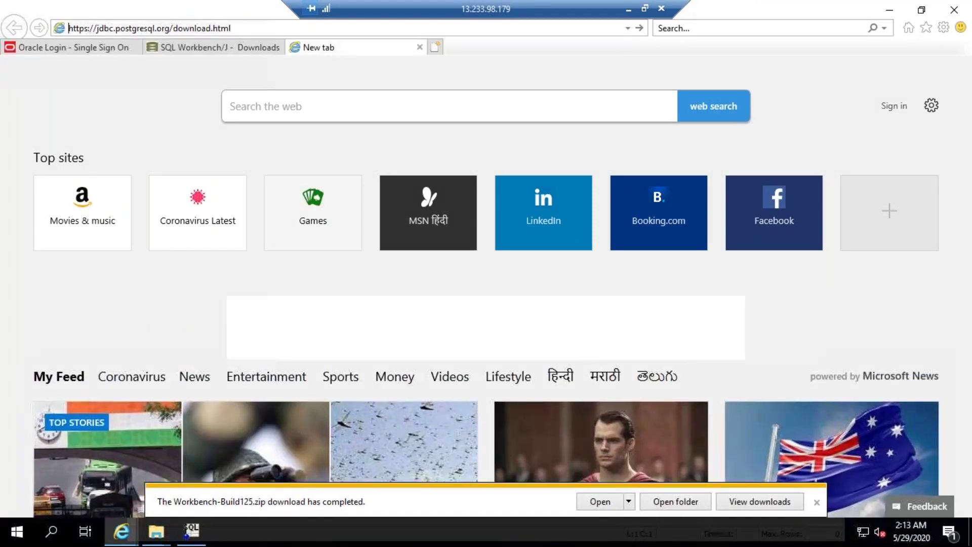
key("Return")
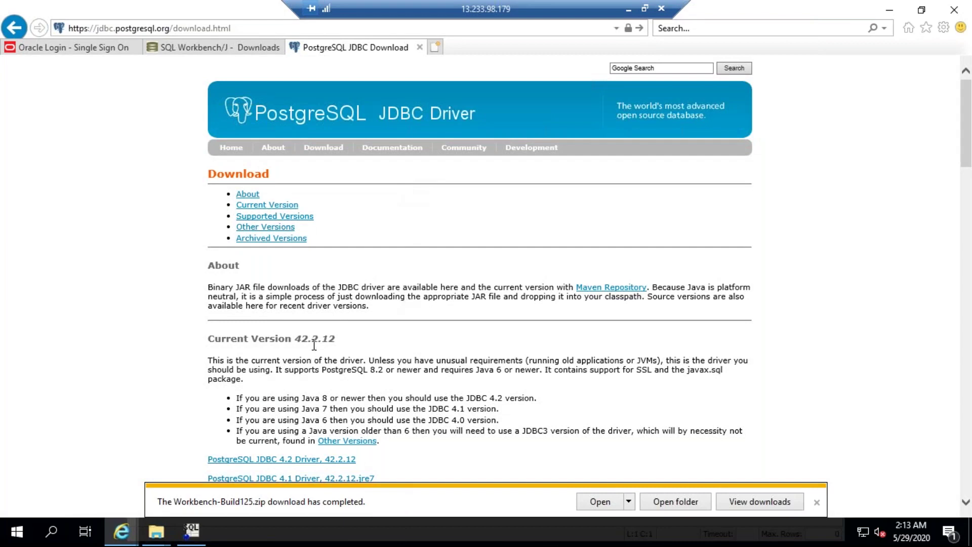
Save the PostgreSQL JDBC 4.2 driver 42.2.12 jar to the Desktop
scroll(314, 345, "down", 2)
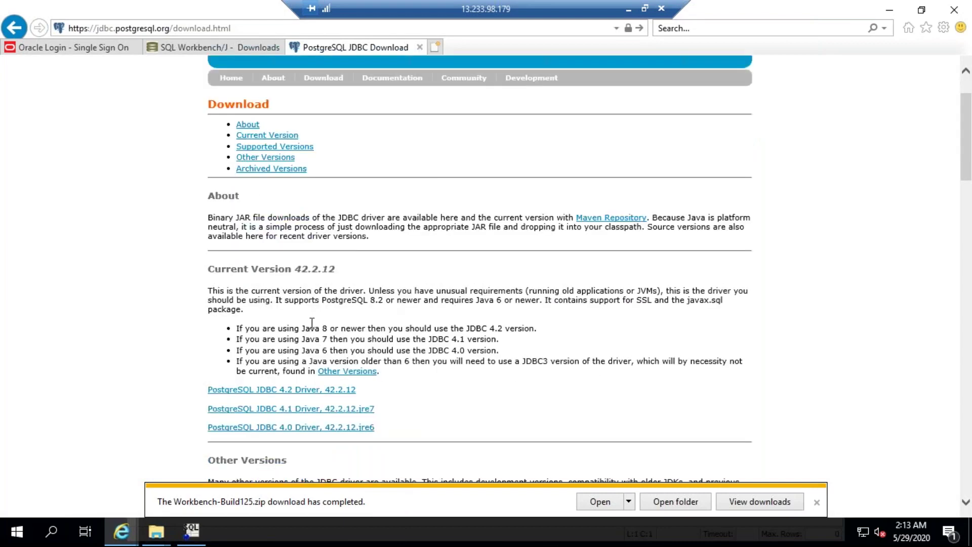
left_click(303, 389)
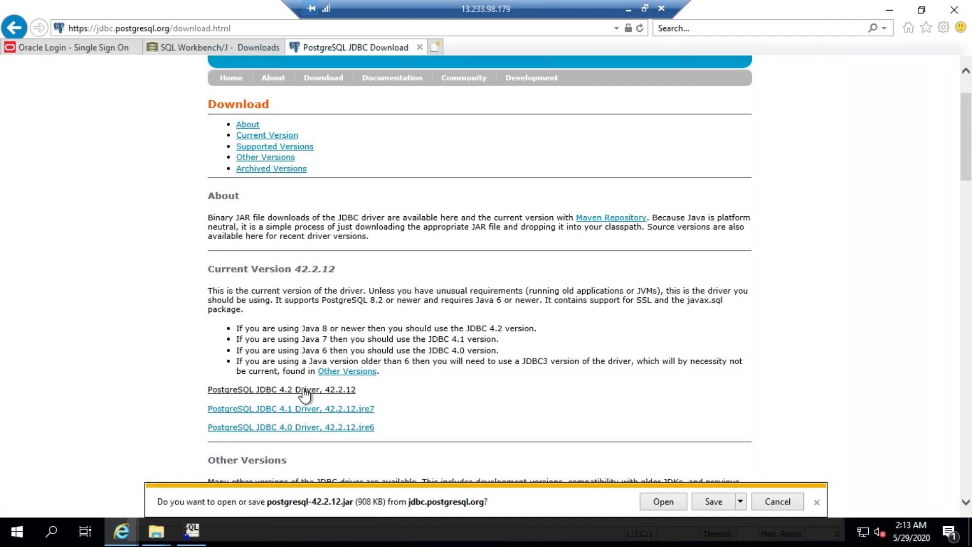
left_click(741, 501)
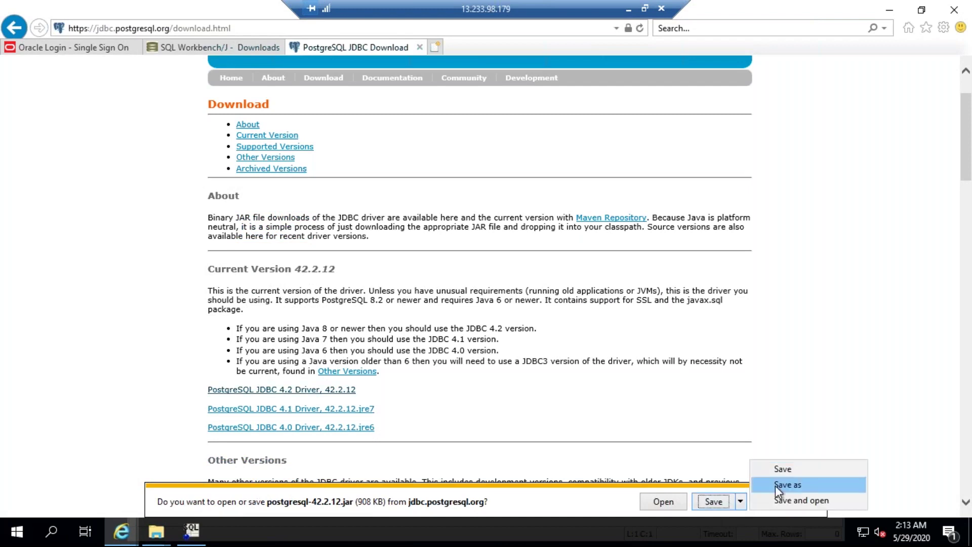
left_click(776, 485)
left_click(292, 195)
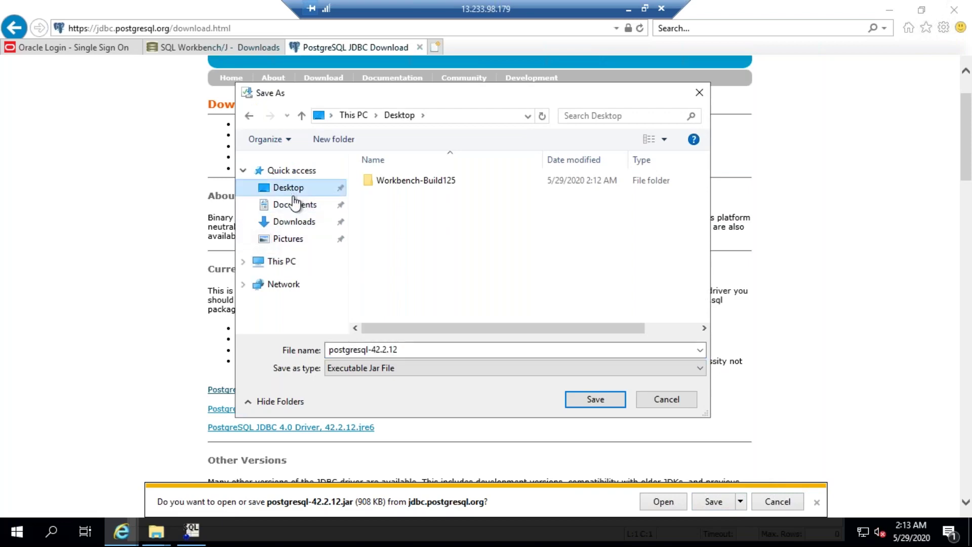
left_click(595, 399)
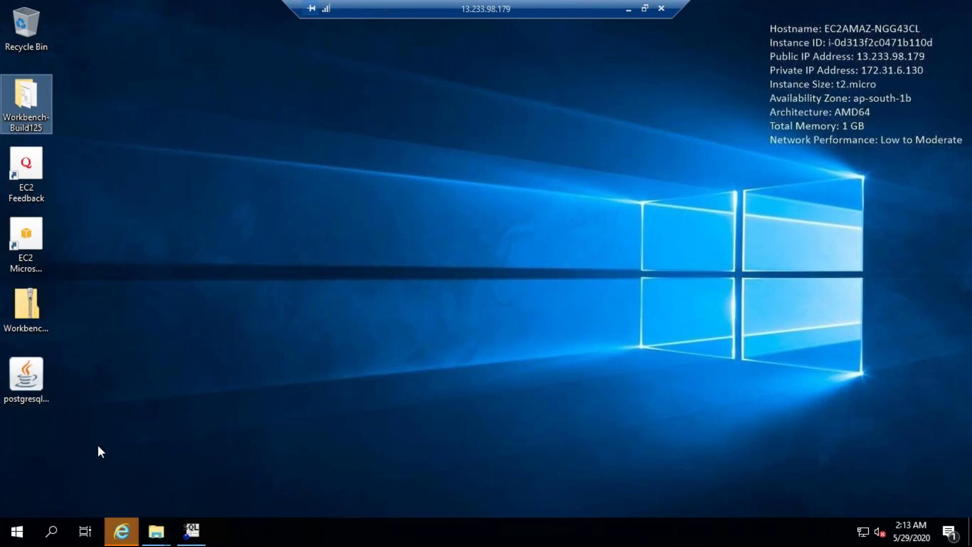
Bring up SQL Workbench/J's driver definitions and select PostgreSQL
left_click(121, 531)
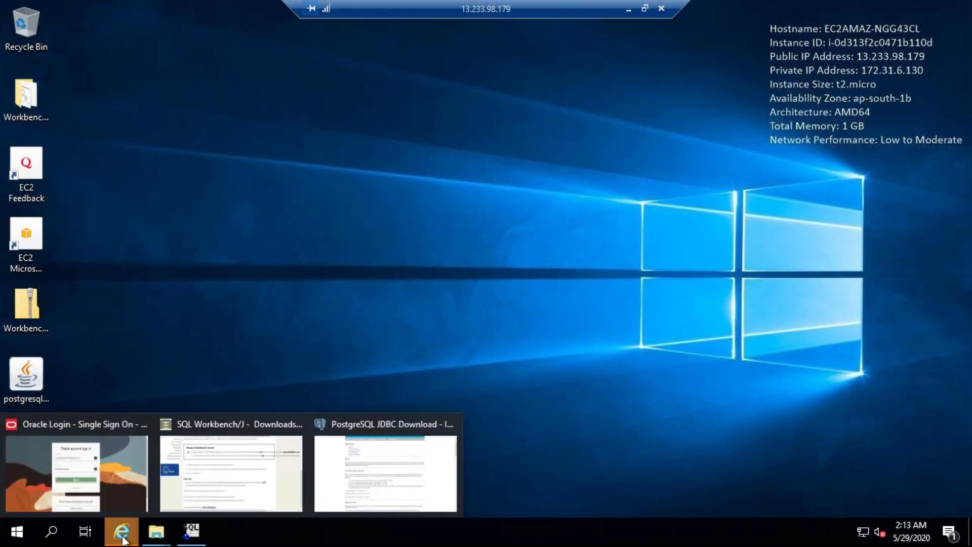
left_click(190, 531)
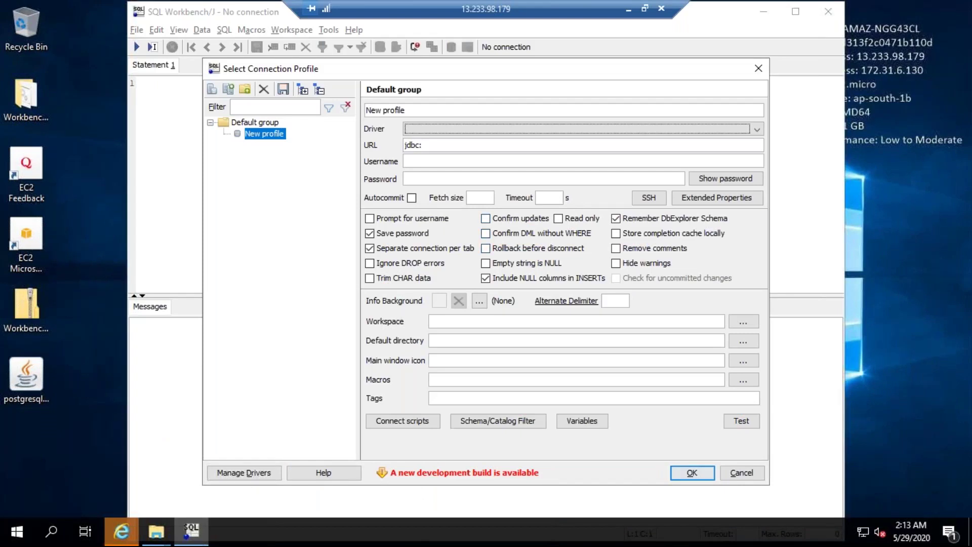
left_click(247, 473)
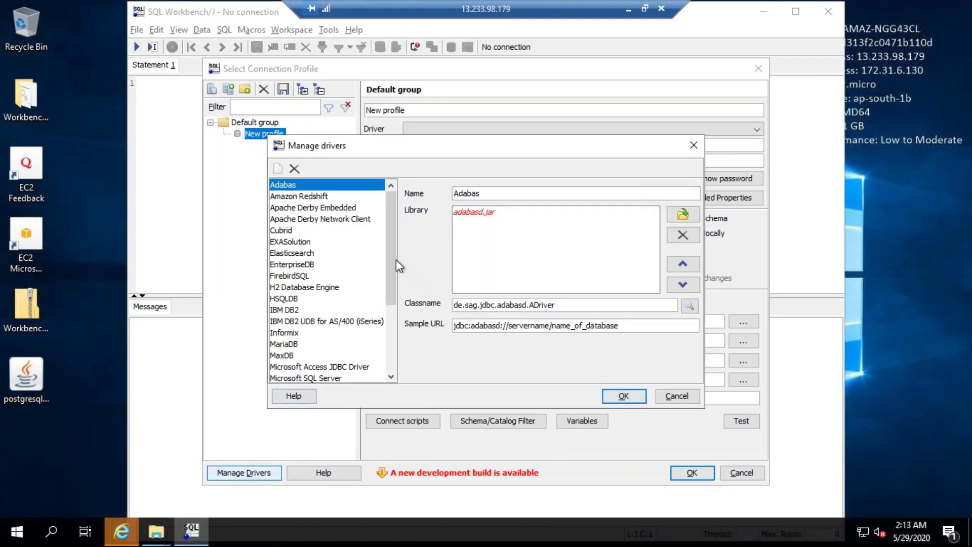
left_click_drag(396, 259, 385, 351)
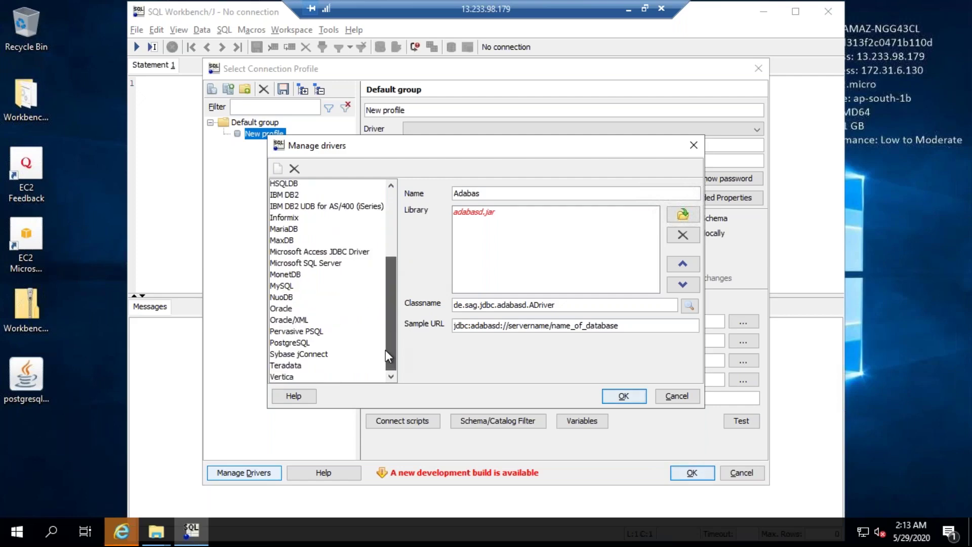
left_click(290, 343)
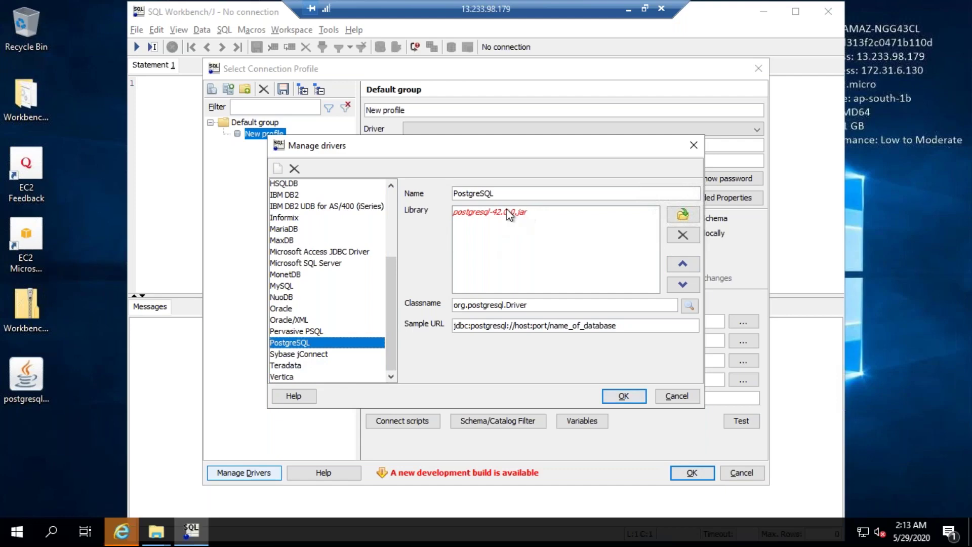
Add the Desktop's postgresql-42.2.12.jar as the PostgreSQL driver library
left_click(683, 214)
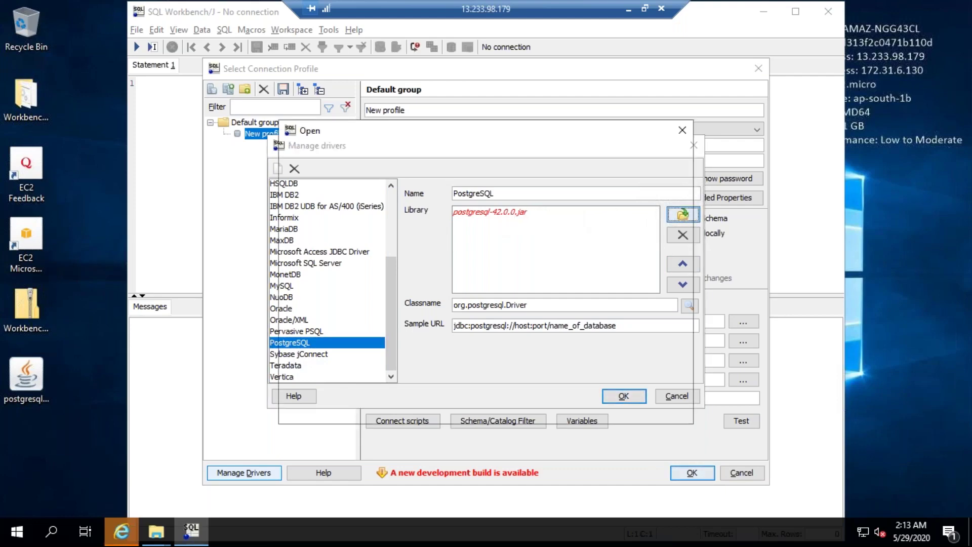
left_click(316, 241)
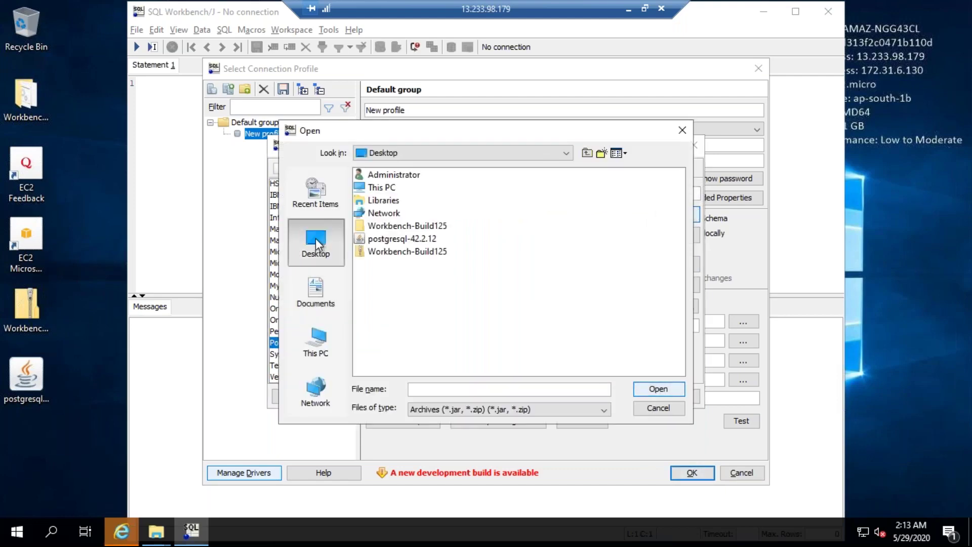
left_click(390, 239)
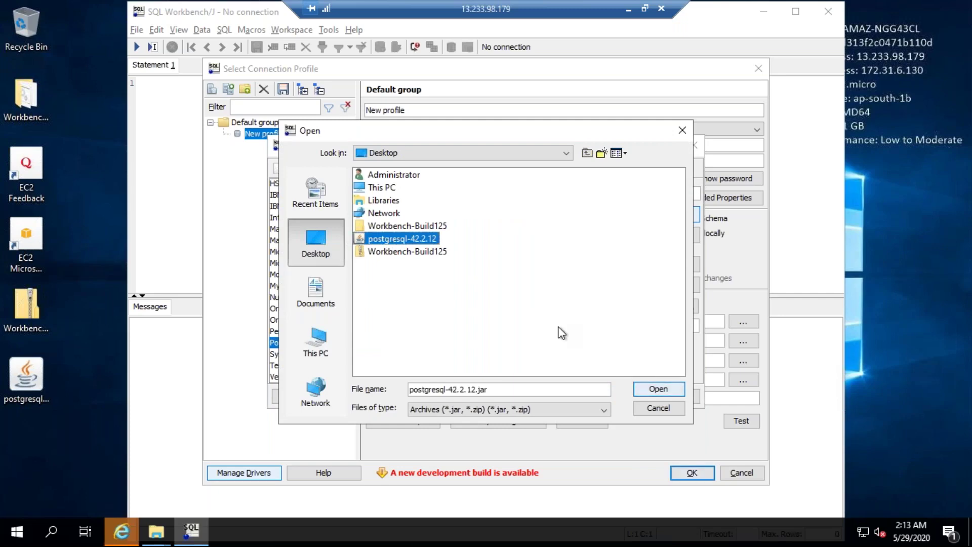
left_click(667, 394)
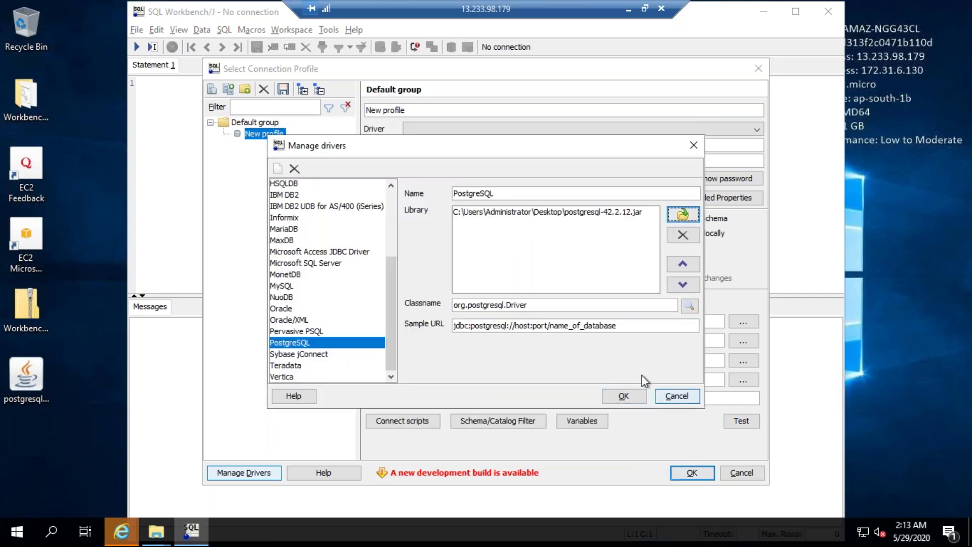
Check the org.postgresql.Driver class name and sample URL, then save the driver
left_click(535, 305)
left_click(651, 210)
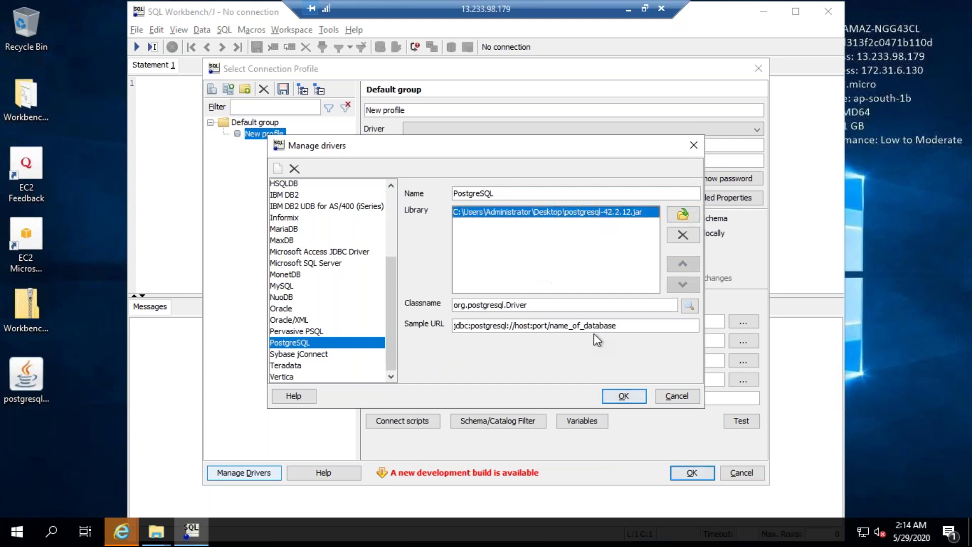
left_click(541, 305)
left_click_drag(526, 305, 443, 308)
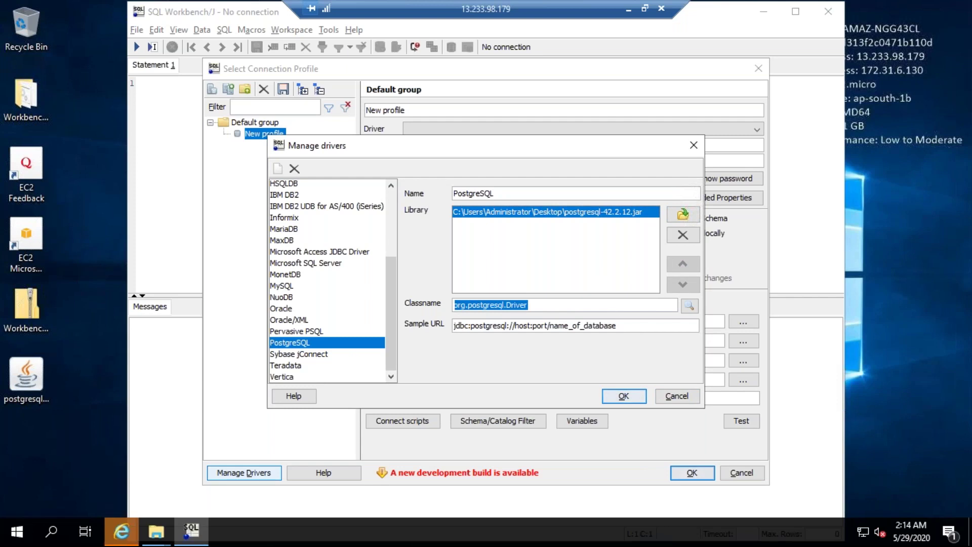
left_click(626, 325)
left_click_drag(627, 325, 452, 327)
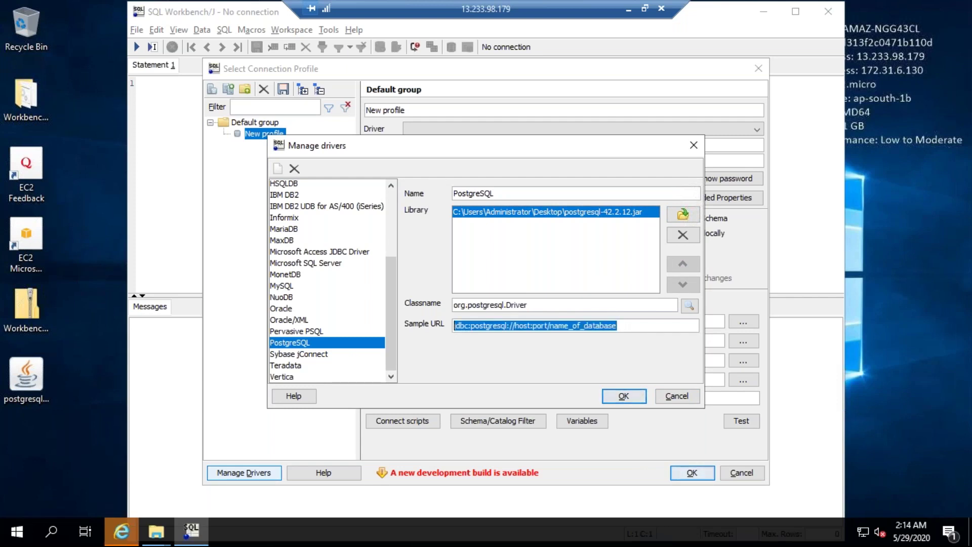
left_click(623, 396)
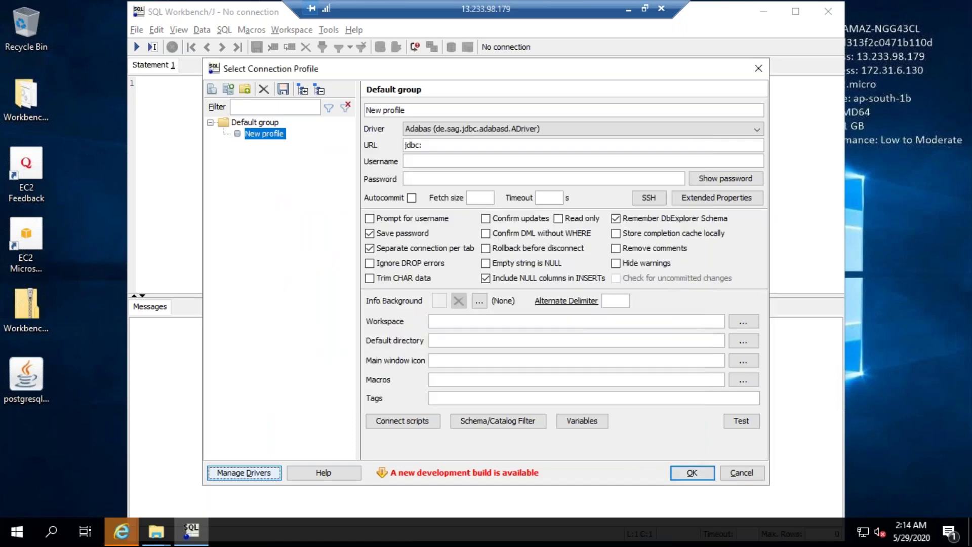
Pick PostgreSQL as the profile driver and review the driver definitions without changes
left_click(461, 129)
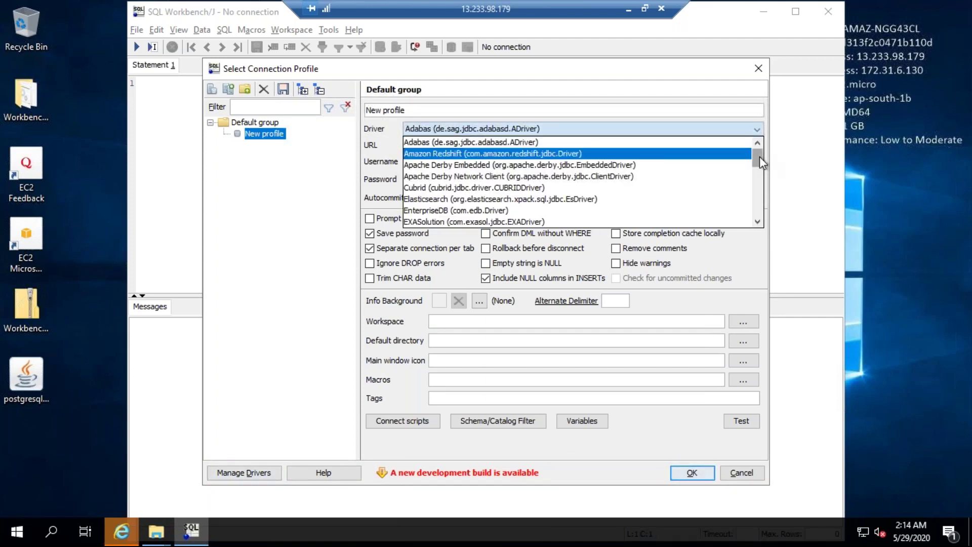
left_click_drag(759, 156, 759, 215)
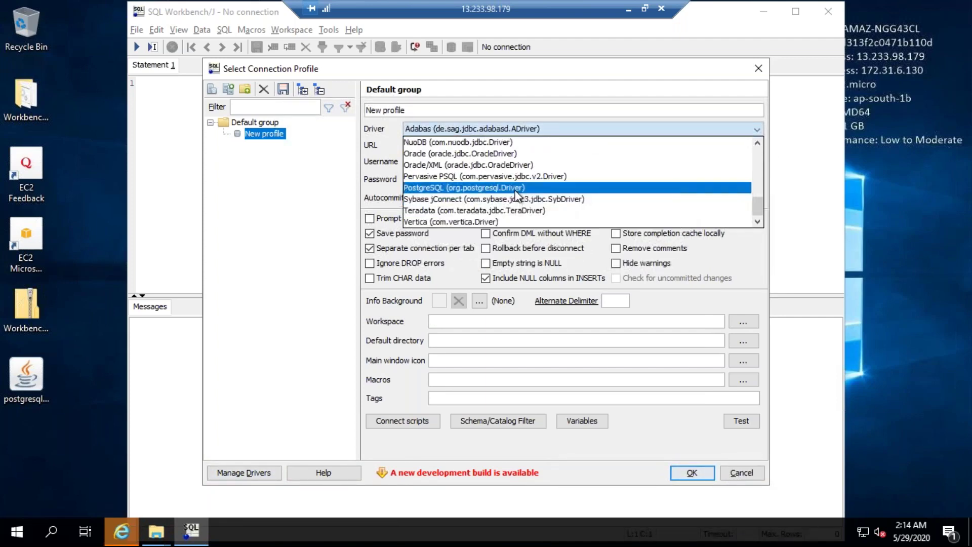
left_click(501, 188)
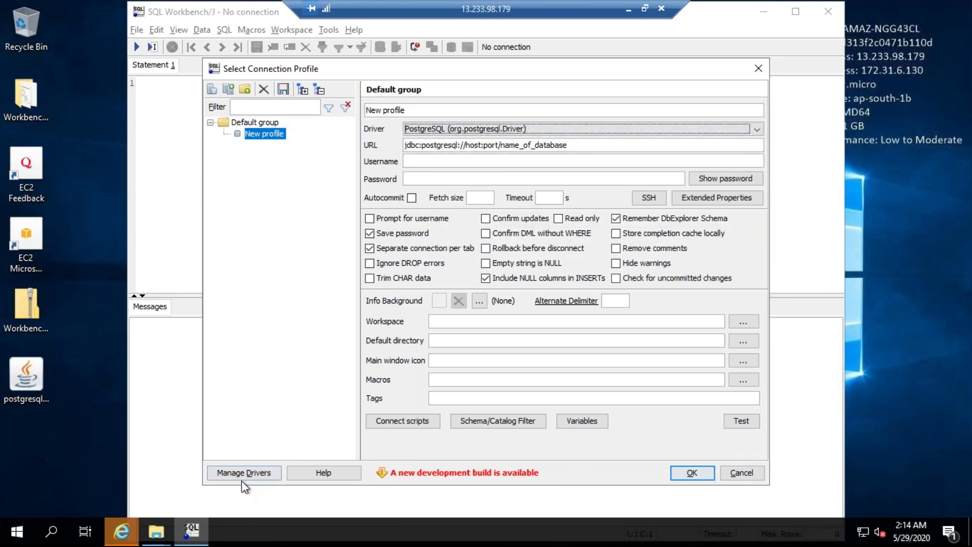
left_click(232, 471)
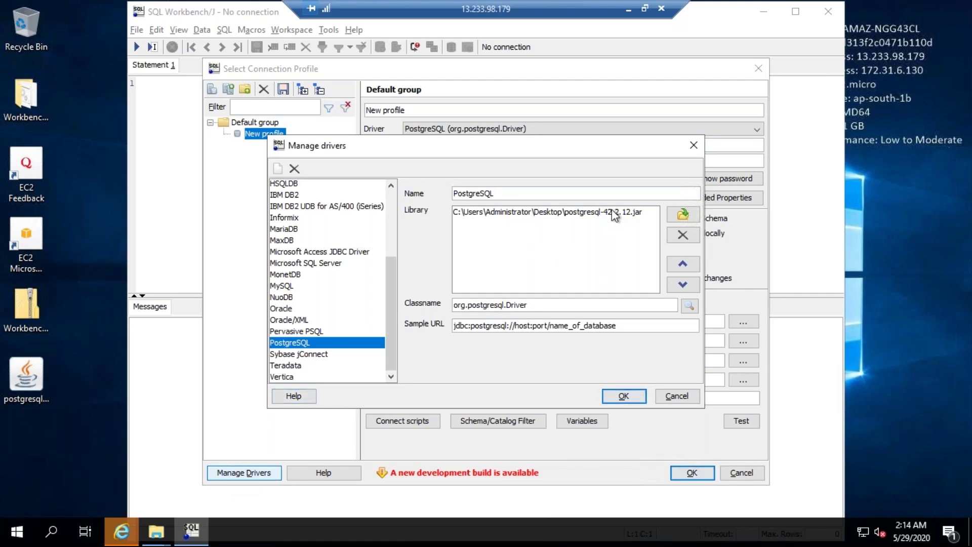
left_click(624, 397)
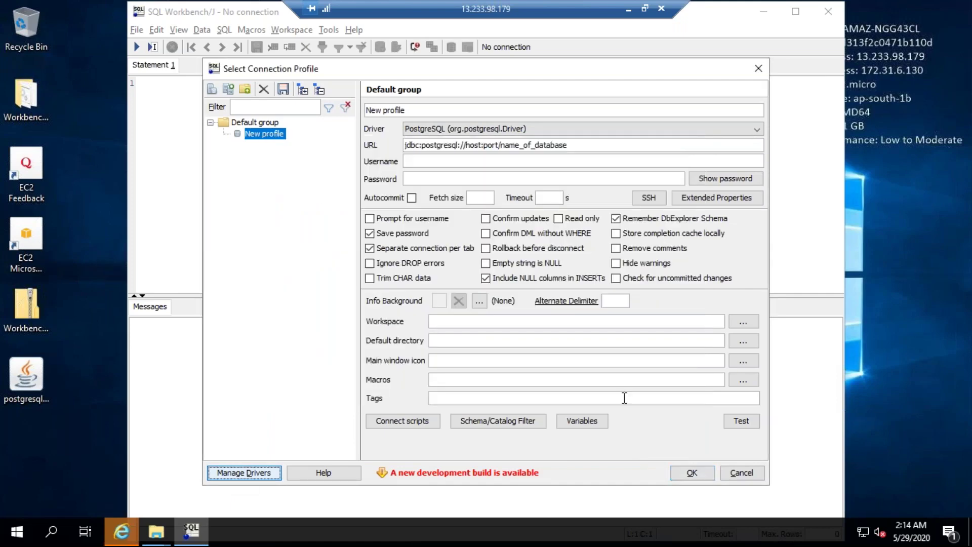
left_click(446, 132)
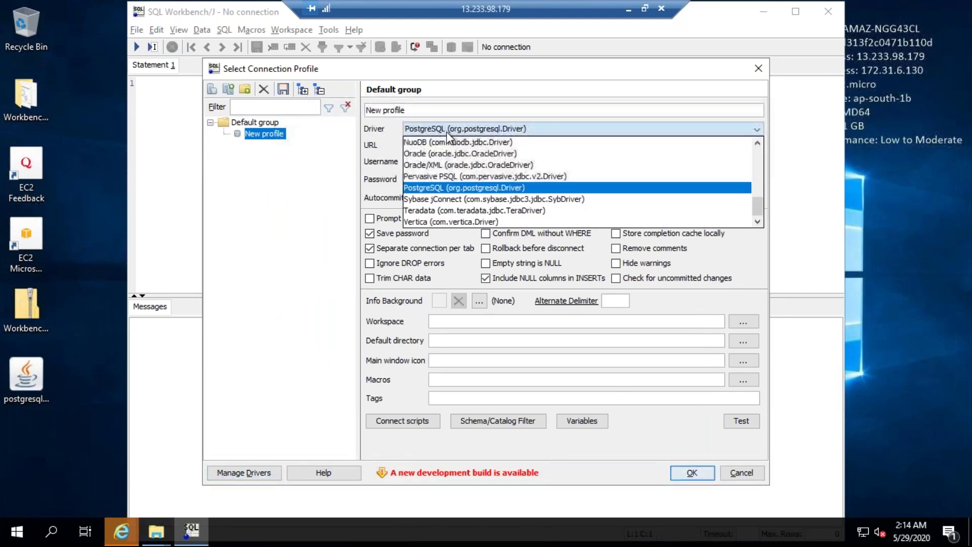
scroll(439, 147, "up", 10)
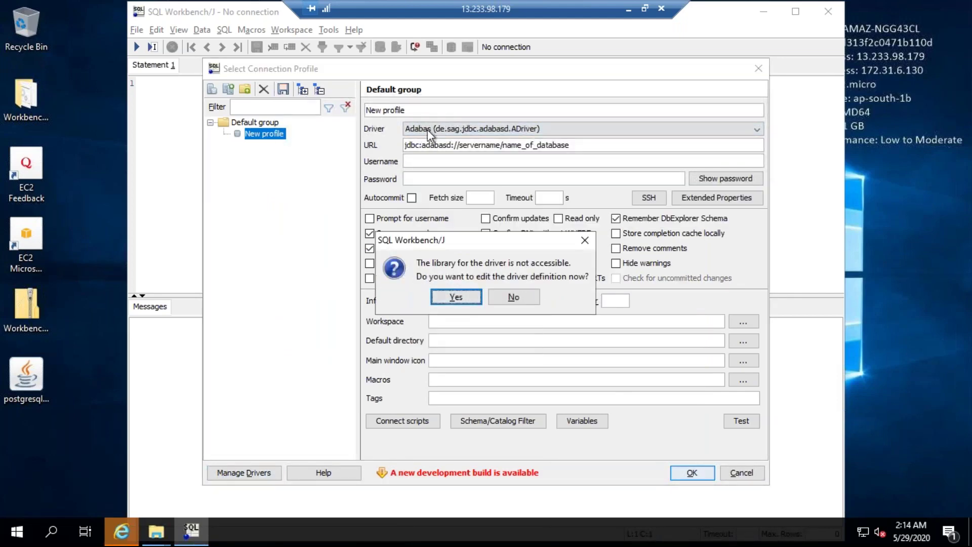
left_click(448, 295)
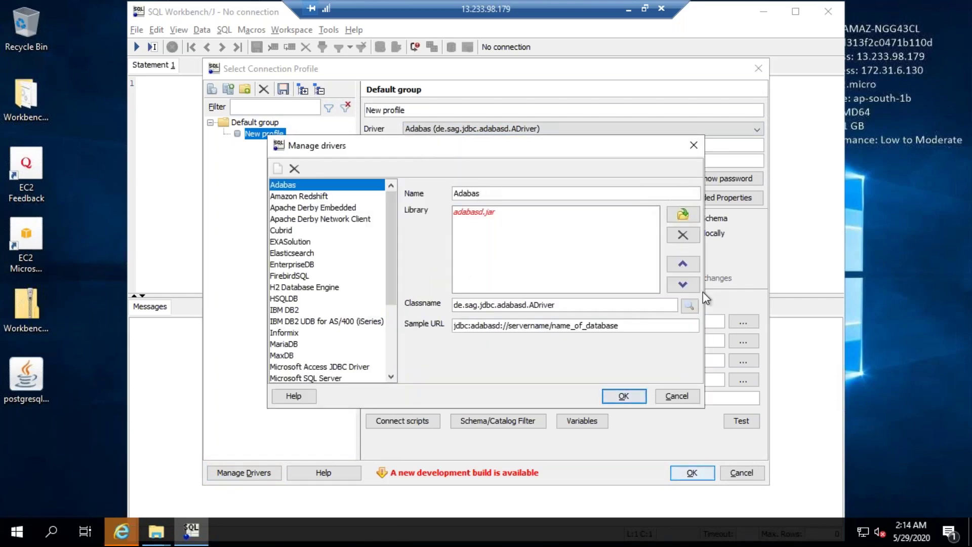
left_click(678, 398)
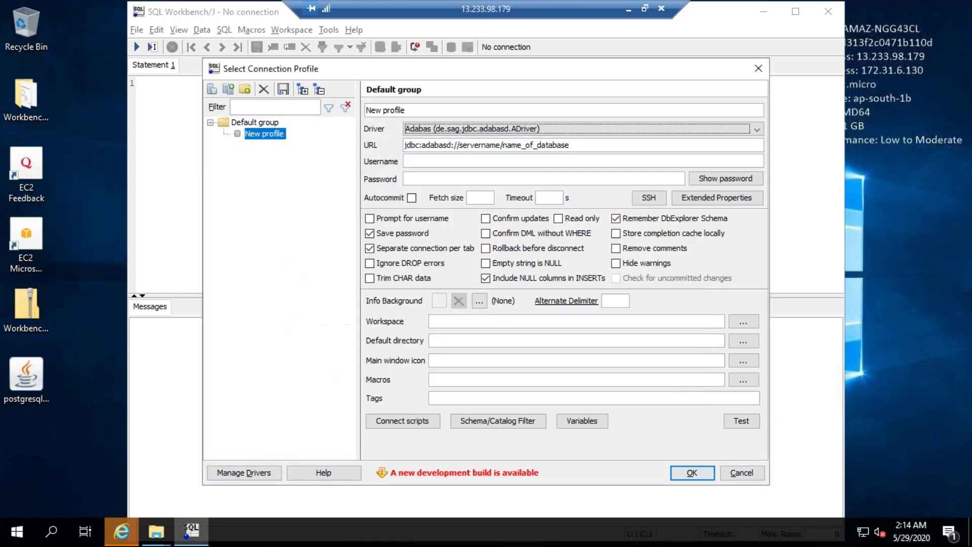
Reselect PostgreSQL (org.postgresql.Driver) and delete 'host' from the URL template
left_click(469, 130)
left_click_drag(754, 159, 759, 257)
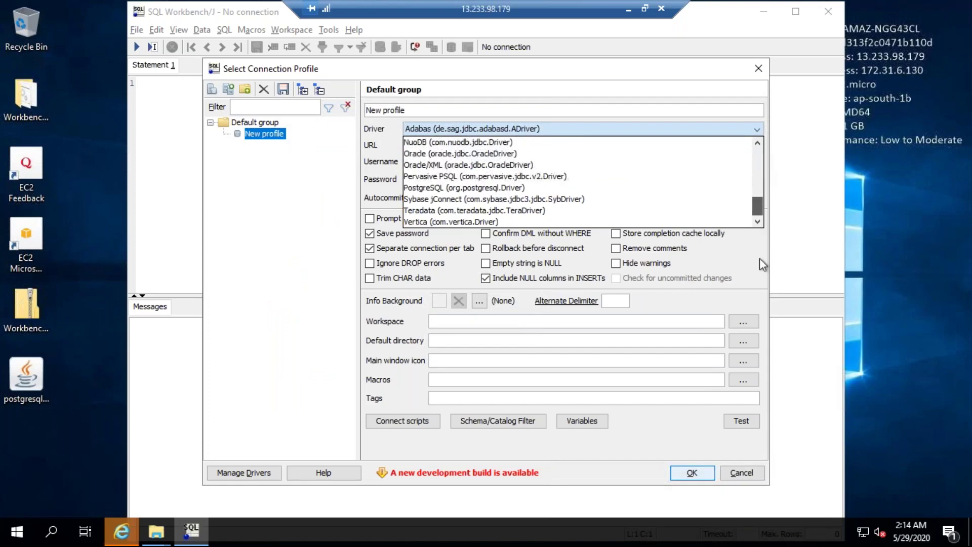
left_click(477, 185)
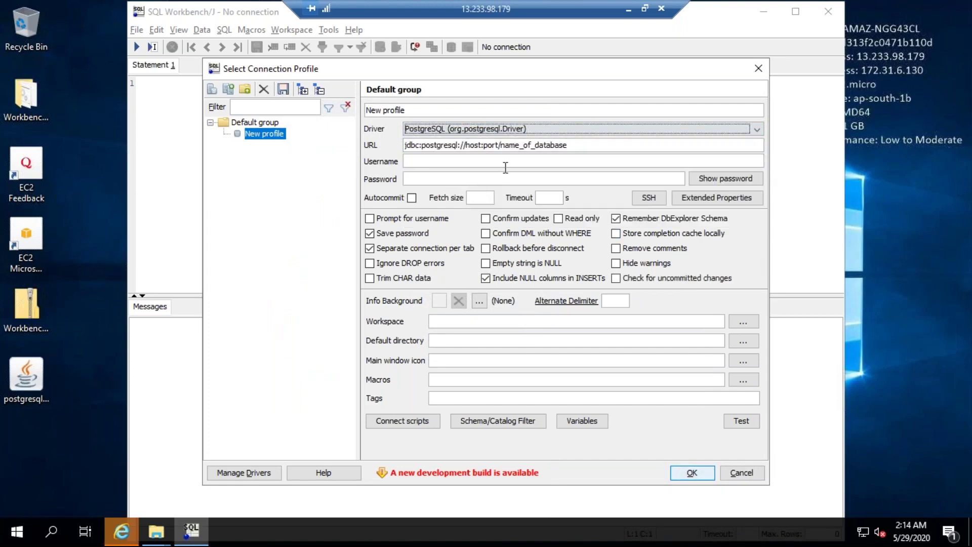
triple_click(578, 146)
left_click(578, 146)
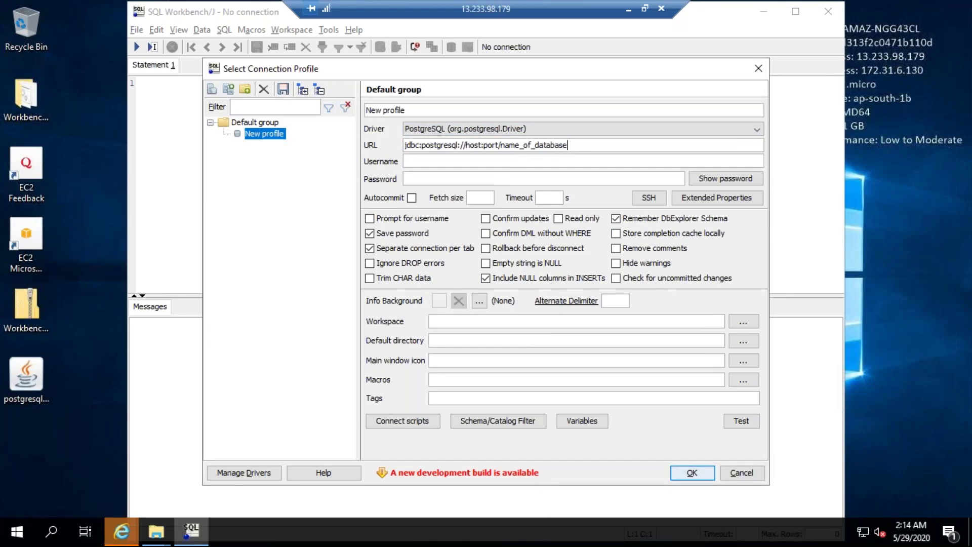
left_click(482, 146)
key("BackSpace")
key("BackSpace")
key("BackSpace")
key("BackSpace")
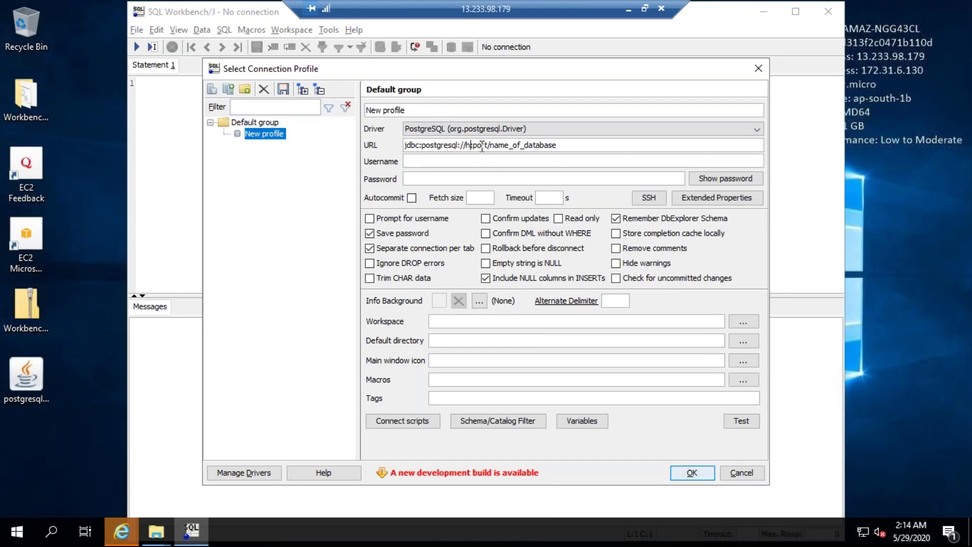
left_click(628, 8)
Open the cloudpandith-postgresql details in RDS and copy its endpoint hostname
left_click(261, 532)
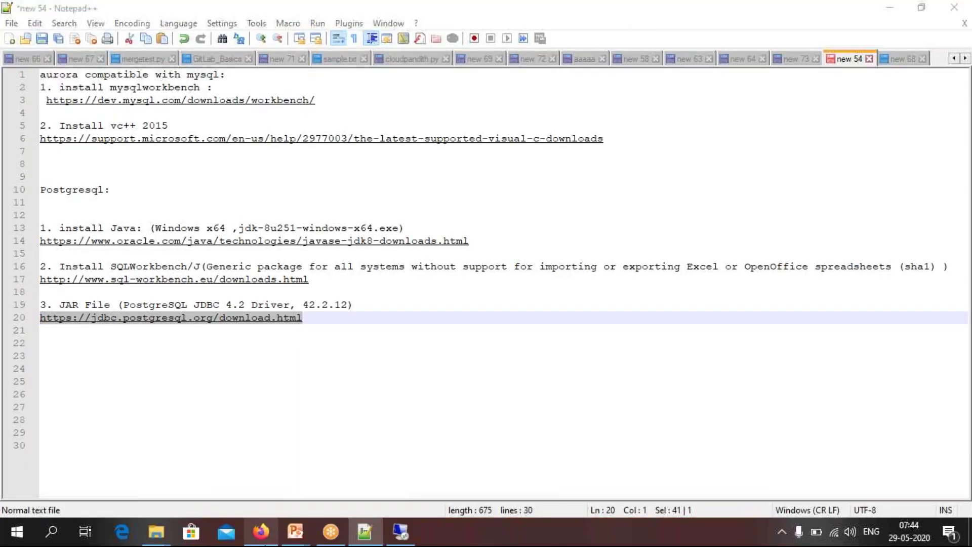
left_click(710, 135)
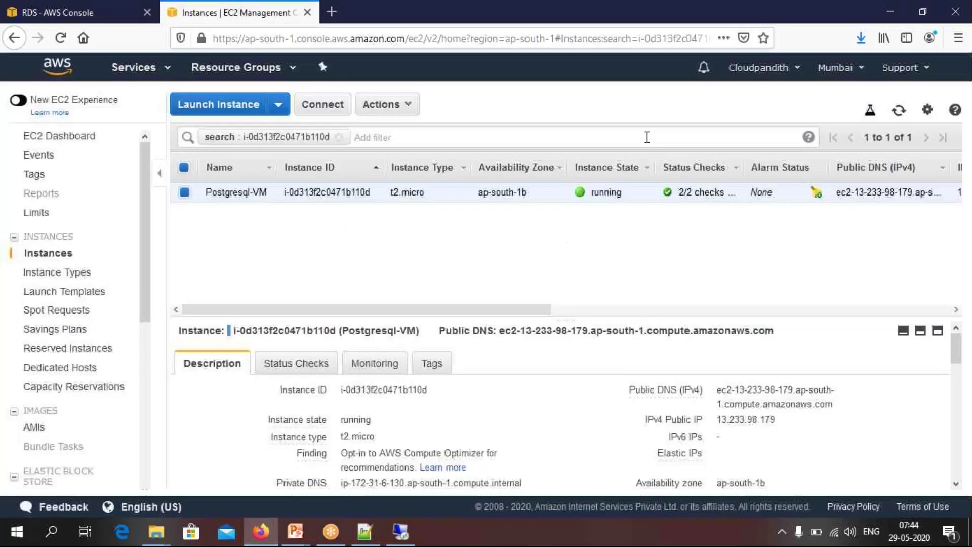
left_click(89, 15)
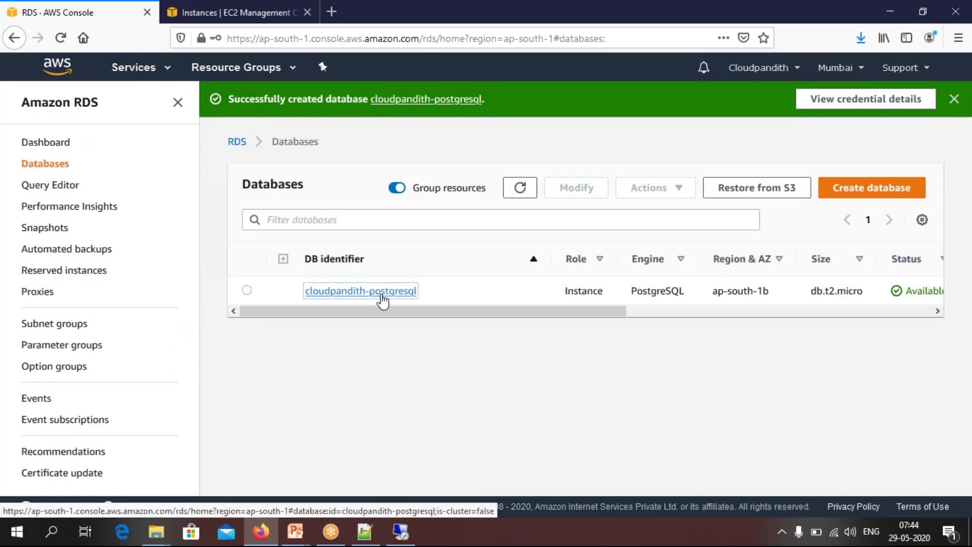
left_click(380, 292)
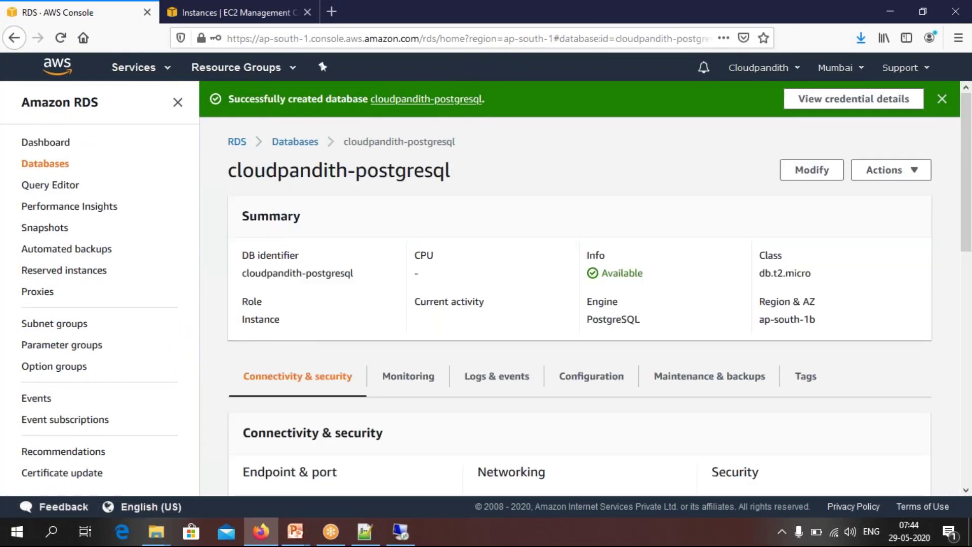
scroll(582, 288, "down", 3)
scroll(372, 334, "down", 1)
left_click_drag(372, 331, 245, 321)
key("ctrl+c")
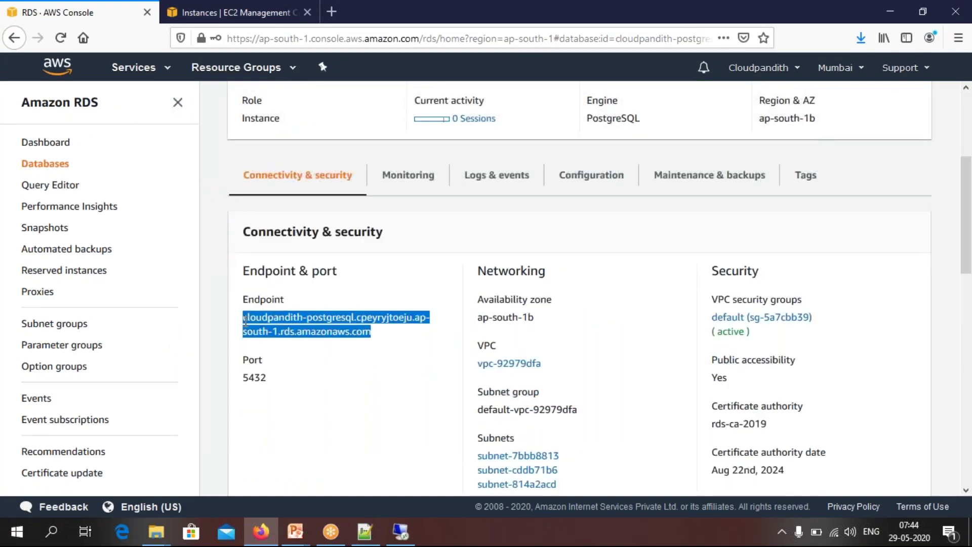
left_click(400, 531)
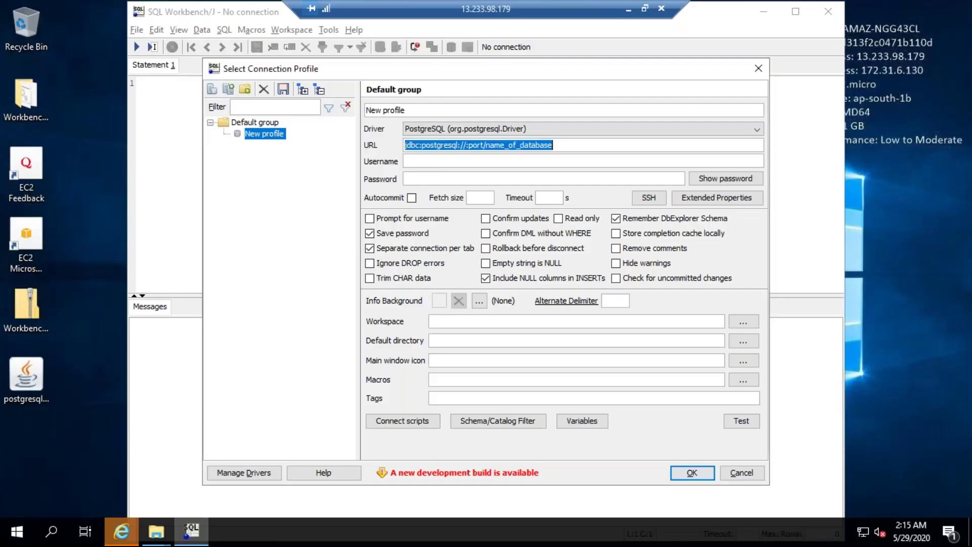
Paste the RDS endpoint after jdbc:postgresql:// and replace 'port' with 5432
left_click(466, 145)
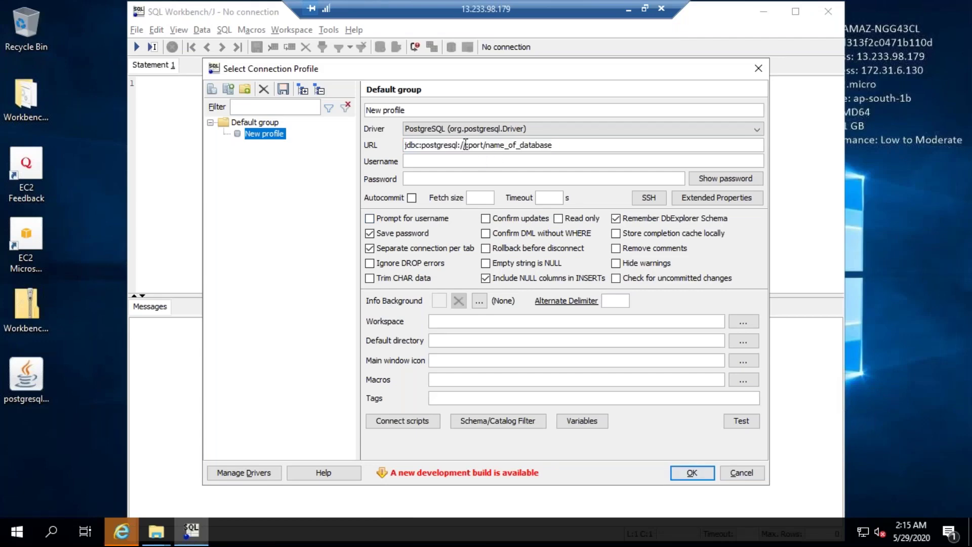
key("ctrl+v")
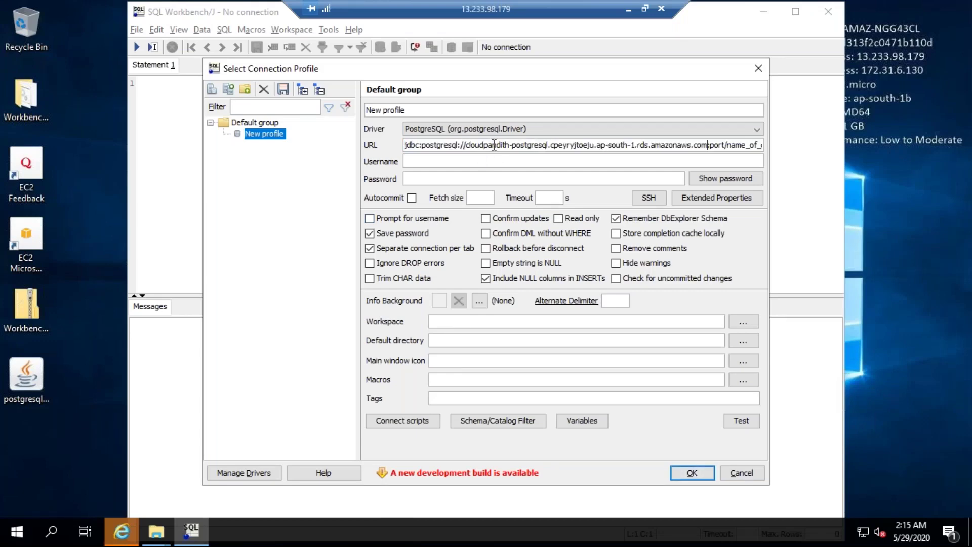
double_click(718, 145)
key("BackSpace")
type("5432")
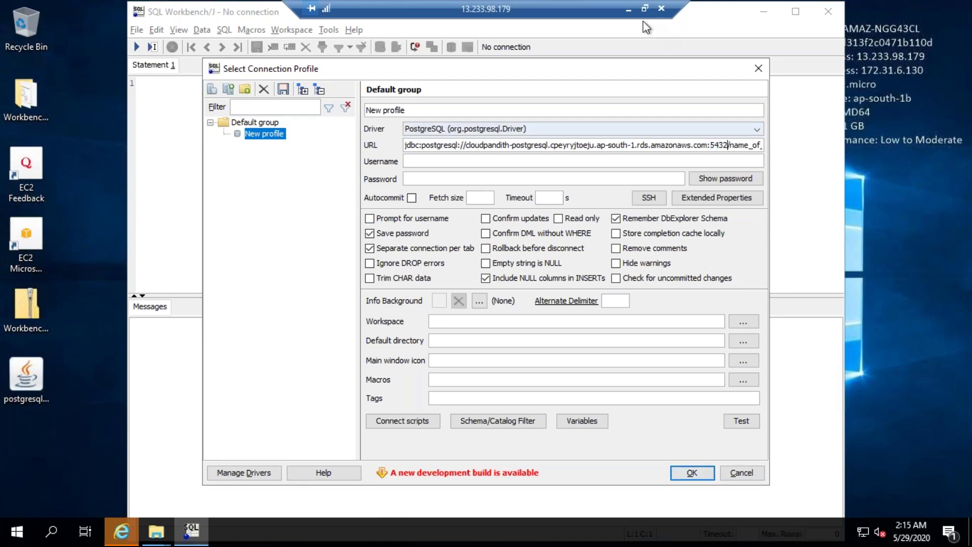
Select the 5432 port value on the RDS database's connectivity details
left_click(628, 8)
left_click(255, 393)
left_click_drag(273, 379, 245, 384)
Select the DB name postgresqldemodb on the instance's Configuration tab and return to the remote desktop
left_click(300, 395)
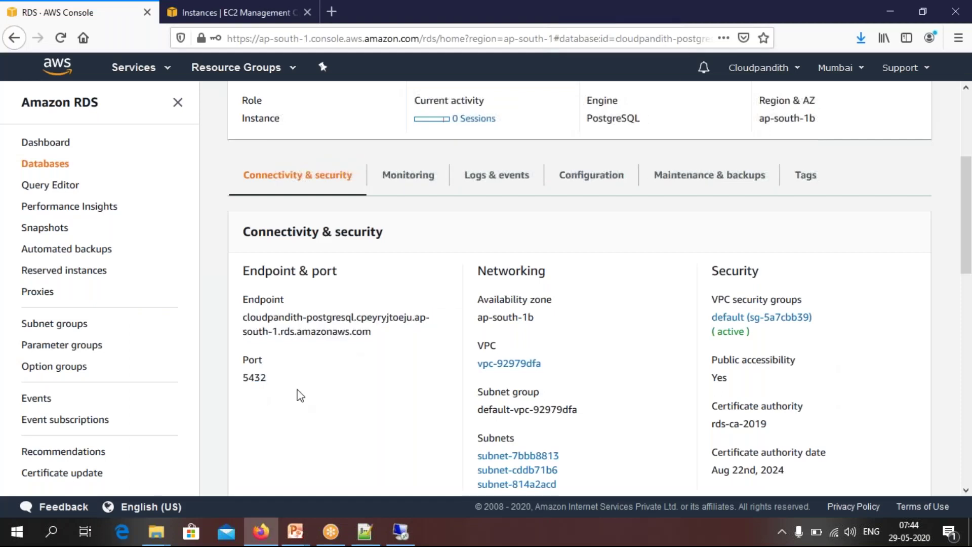
left_click(587, 175)
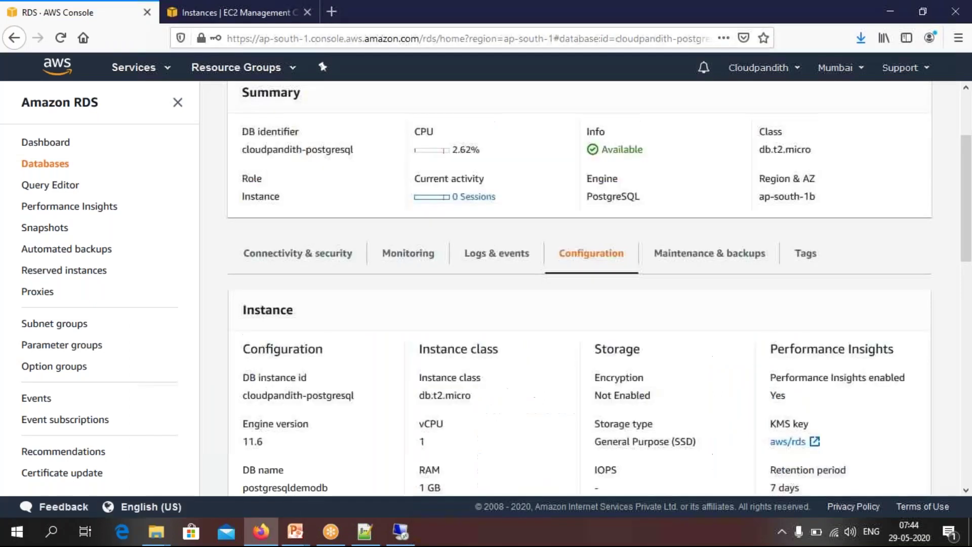
scroll(403, 317, "down", 3)
double_click(302, 360)
key("ctrl+c")
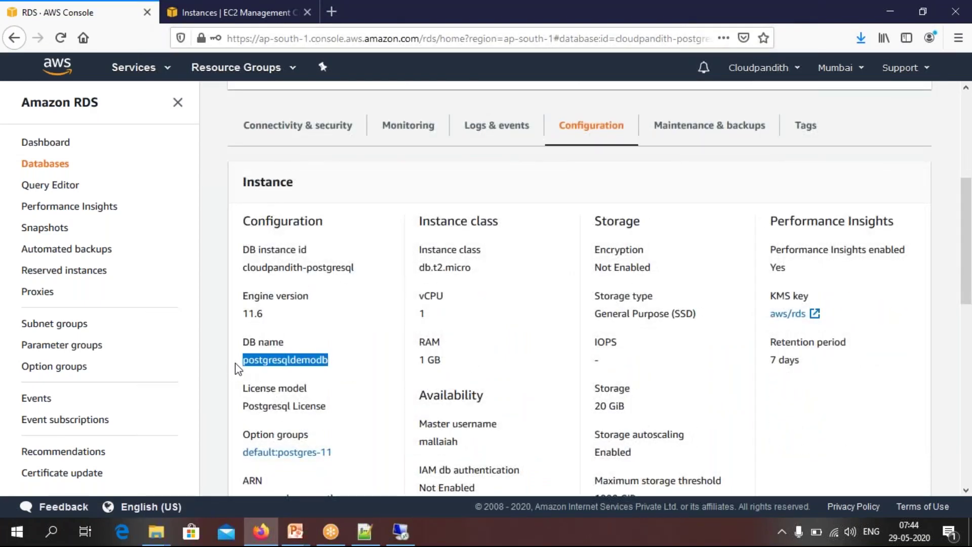
left_click(400, 539)
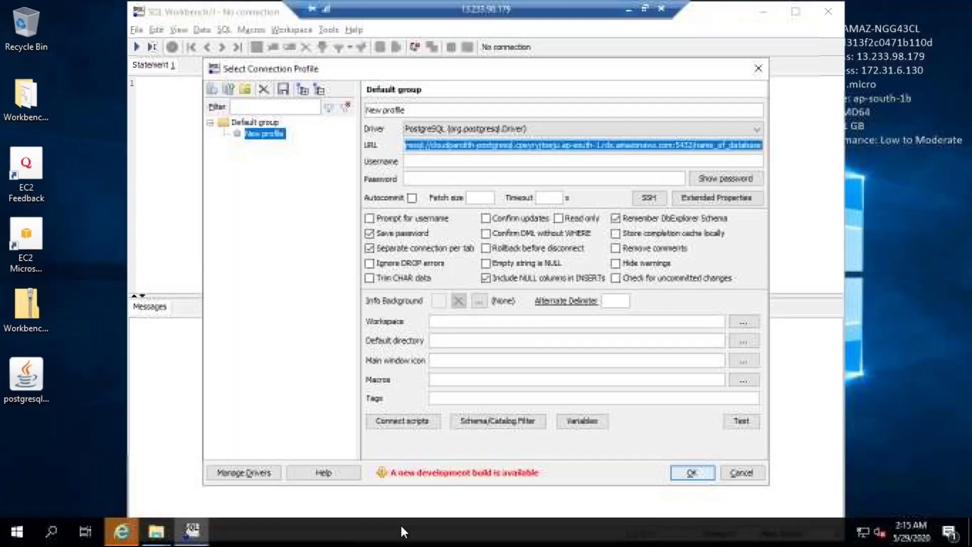
Replace the name_of_database placeholder in the connection URL with postgresqldemodb
left_click(699, 146)
left_click_drag(695, 145, 764, 146)
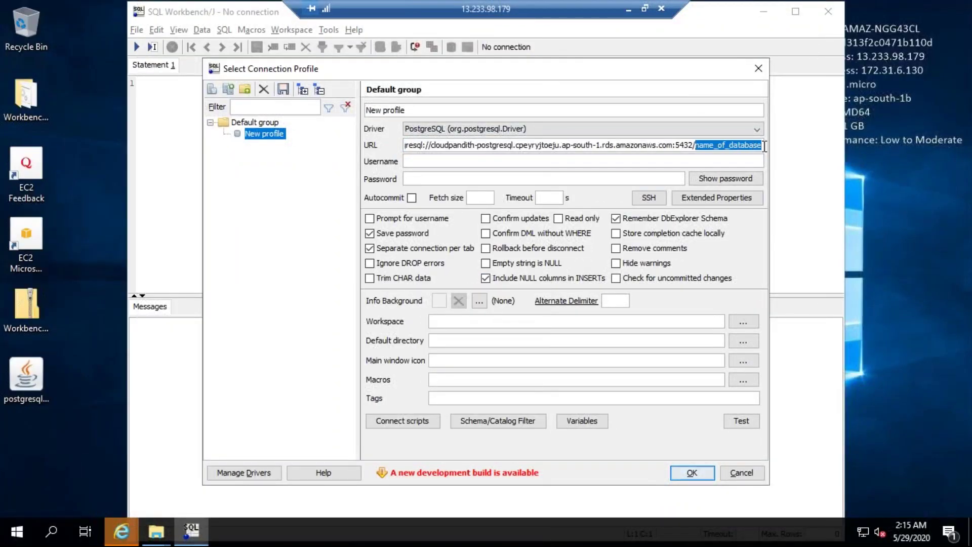
key("BackSpace")
key("ctrl+v")
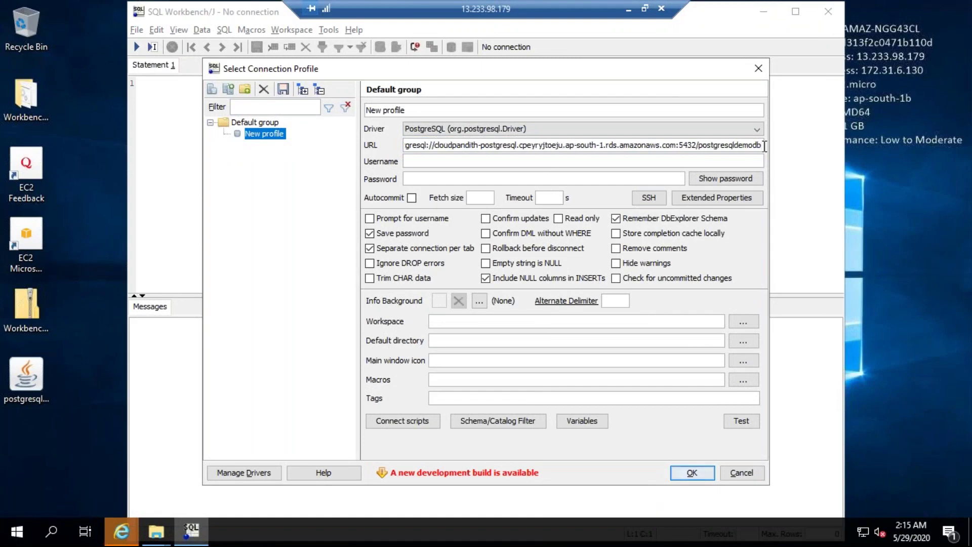
Enter the master username and password, then test the profile's connection
left_click(514, 161)
type("mallaiah")
key("Tab")
type("***********")
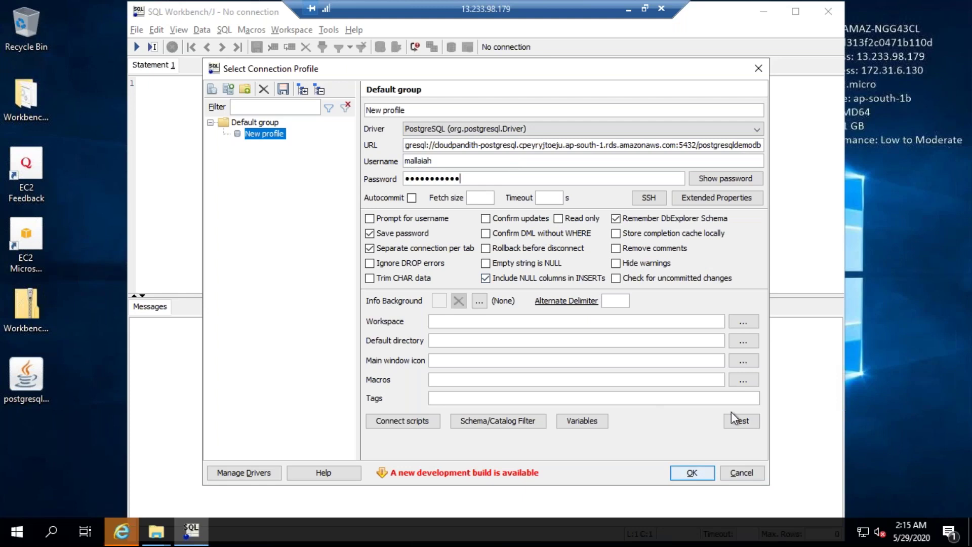
left_click(740, 422)
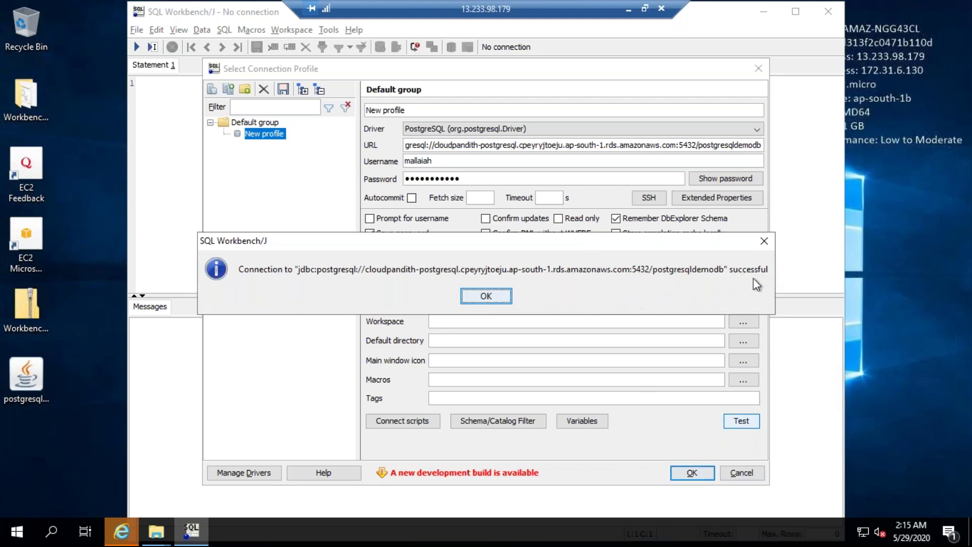
Accept the successful test, connect to postgresqldemodb, and add the Database Explorer beside Statement 1
left_click(761, 245)
left_click(689, 475)
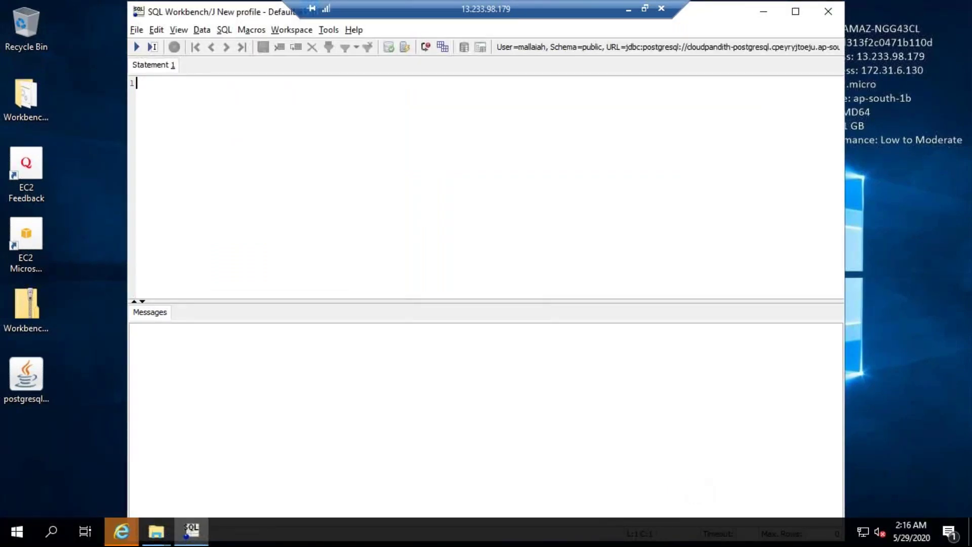
left_click(327, 31)
left_click(338, 47)
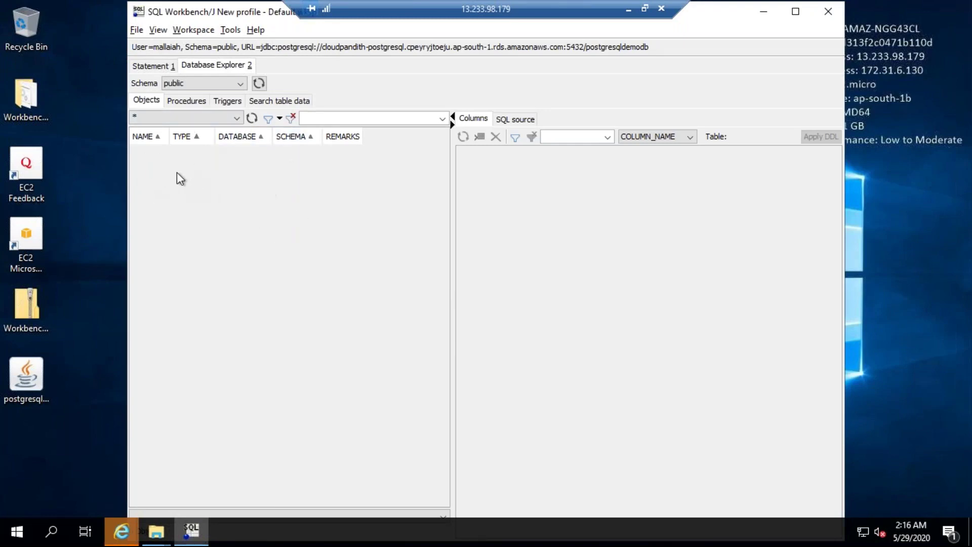
left_click(152, 68)
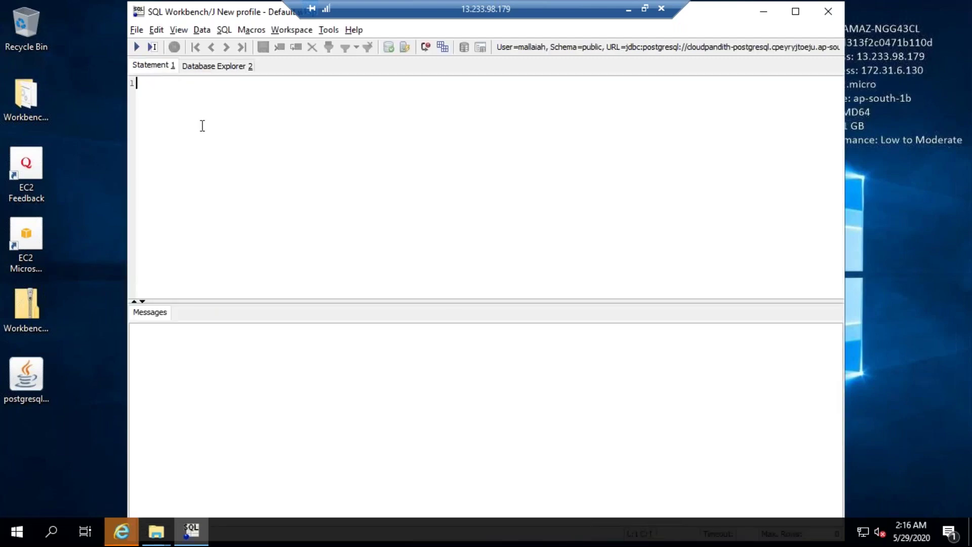
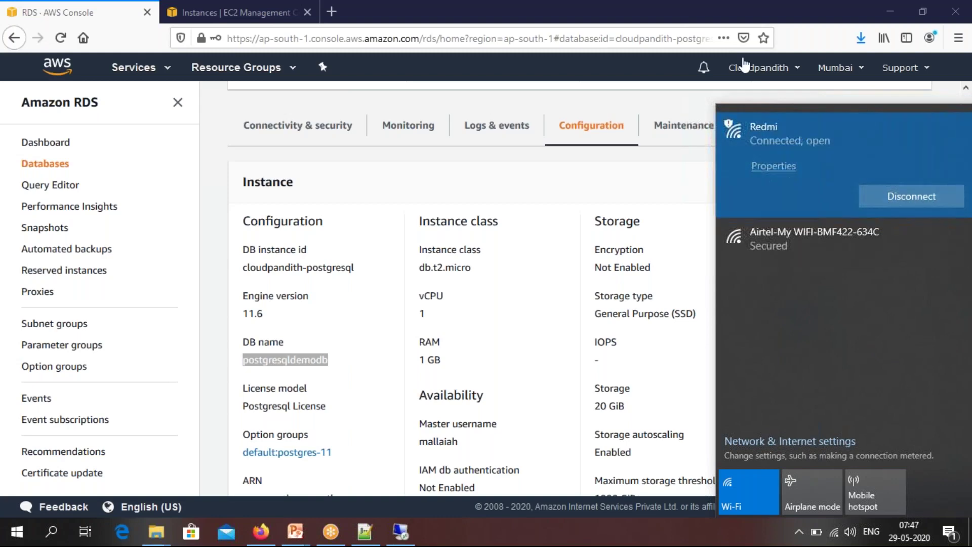
Switch to the remote EC2 desktop where SQL Workbench/J is running
left_click(401, 531)
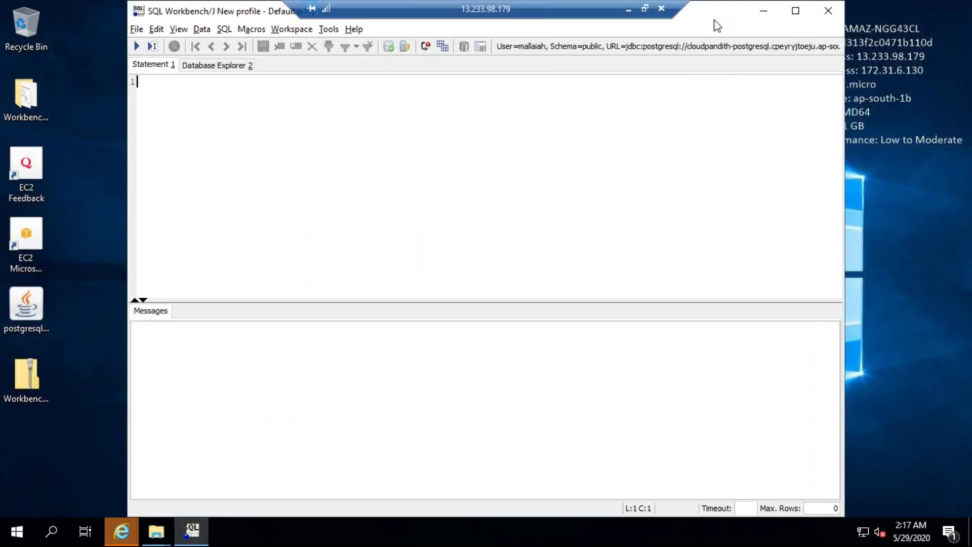
Show the Database Explorer from the Tools menu, then return to Statement 1
mouse_move(743, 49)
left_click(329, 28)
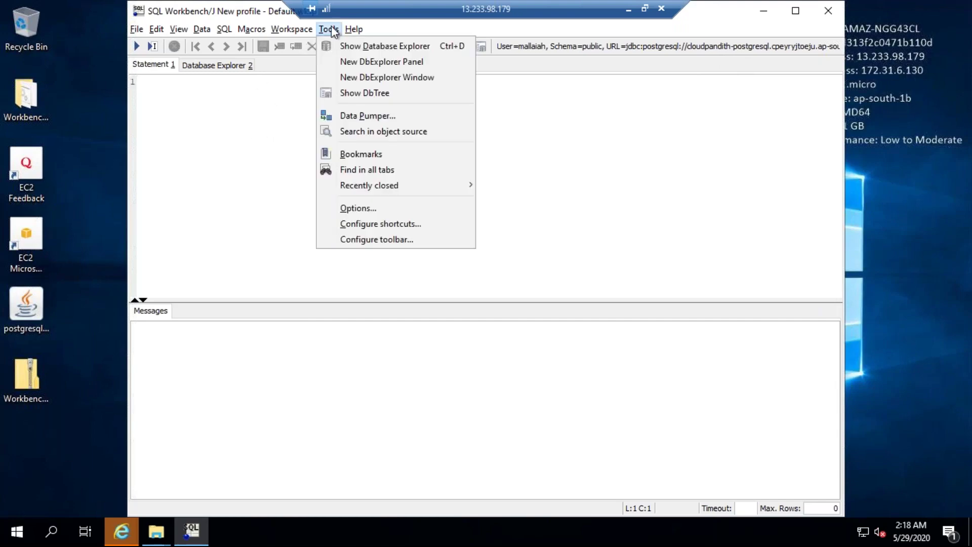
left_click(351, 48)
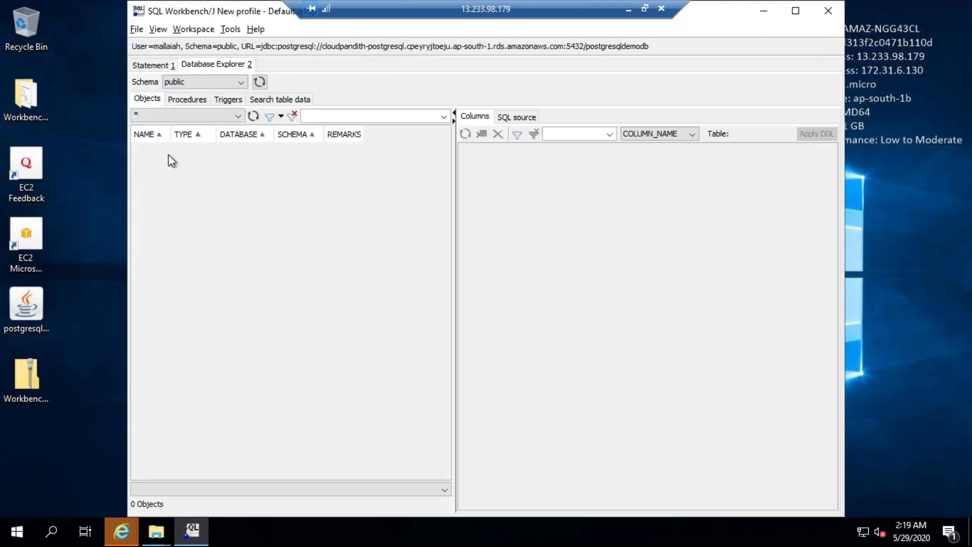
left_click(144, 66)
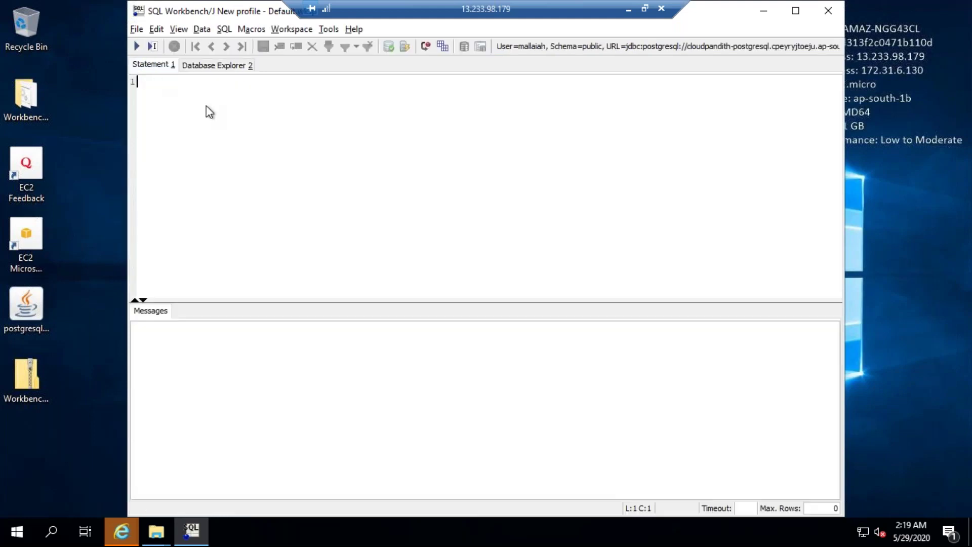
Create table cust with columns cid int and cname varchar(50)
type("create tbale cust")
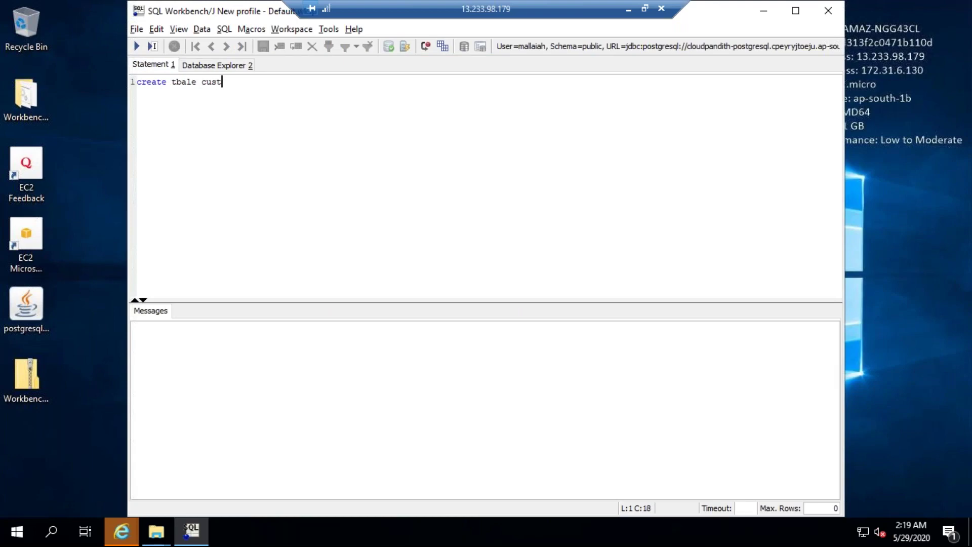
key("BackSpace")
key("BackSpace")
key("BackSpace")
key("BackSpace")
key("BackSpace")
key("BackSpace")
key("BackSpace")
key("BackSpace")
key("BackSpace")
type("able cust(cid int,cname varchar(50))")
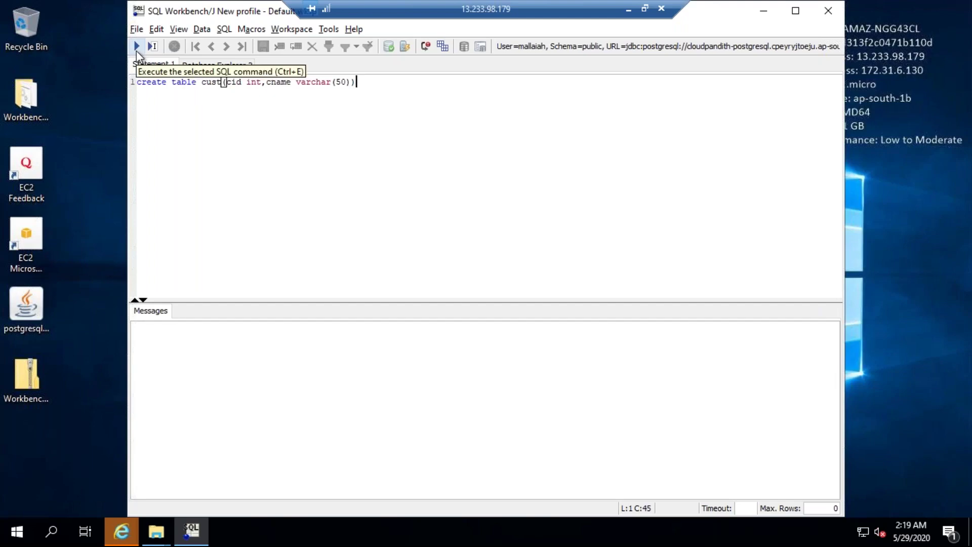
left_click(136, 51)
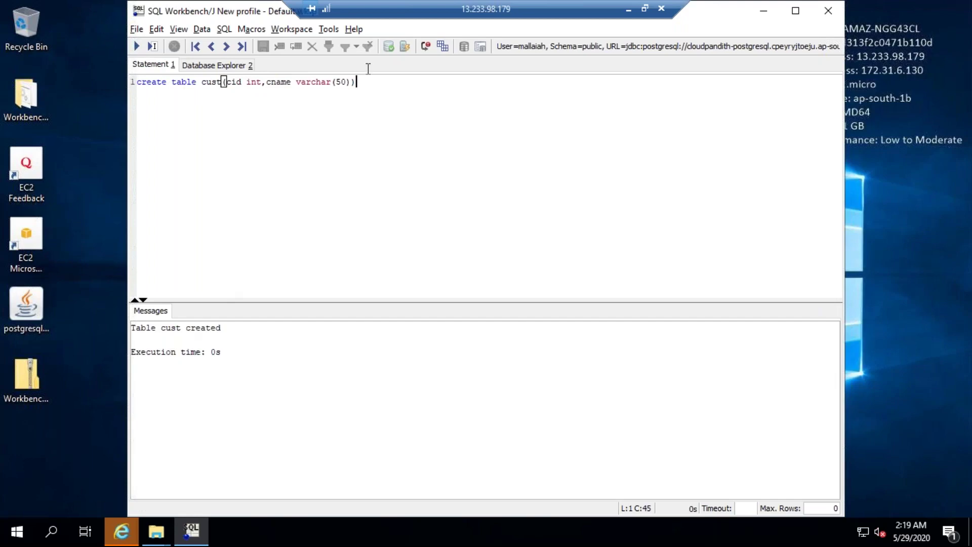
left_click(328, 30)
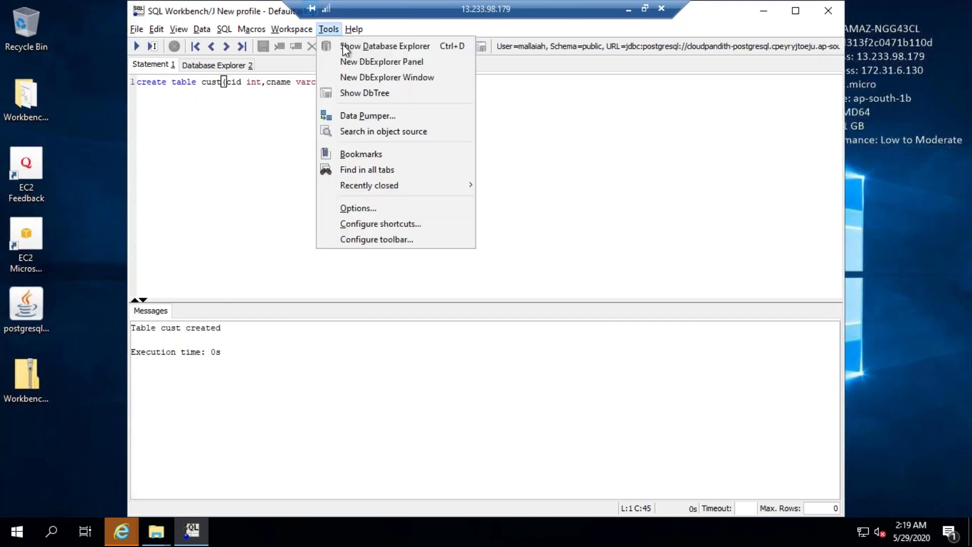
Run a commit on its own line to save the new cust table
left_click(346, 47)
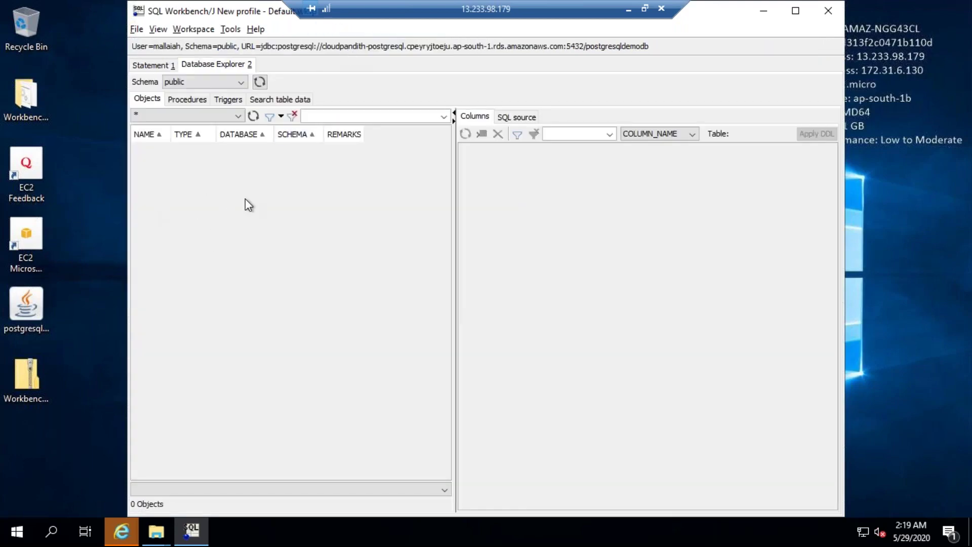
left_click(150, 65)
key("Return")
type("commit")
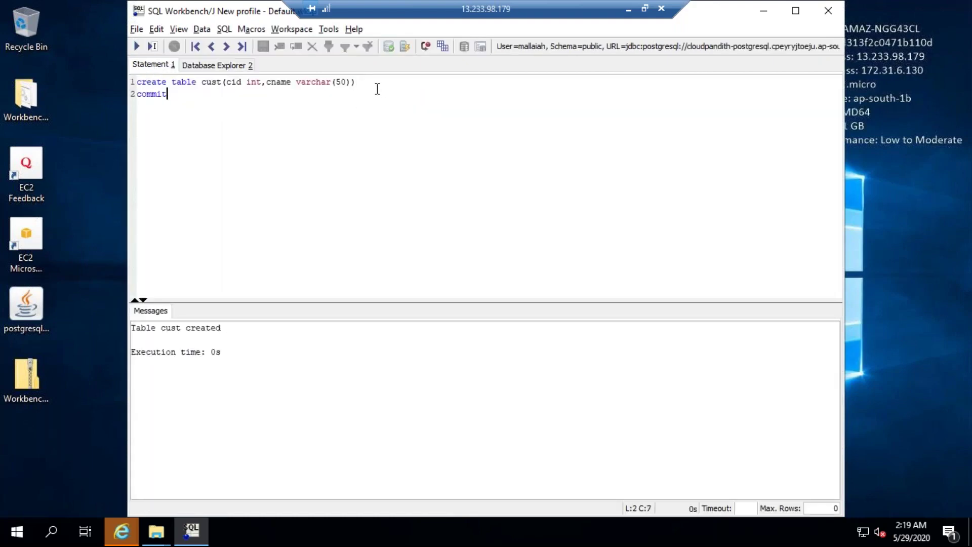
key("shift+Home")
left_click(137, 46)
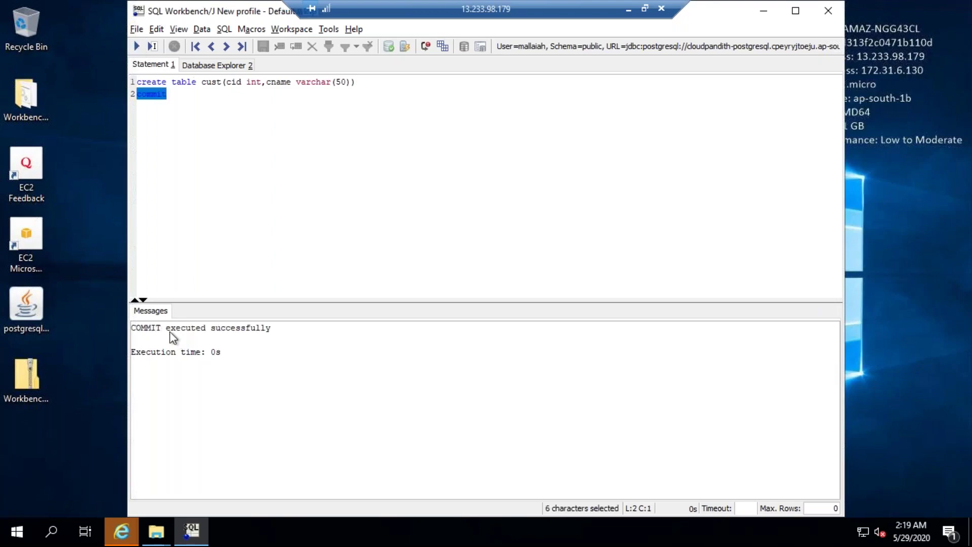
Set the Database Explorer schema to public
left_click(328, 28)
left_click(339, 43)
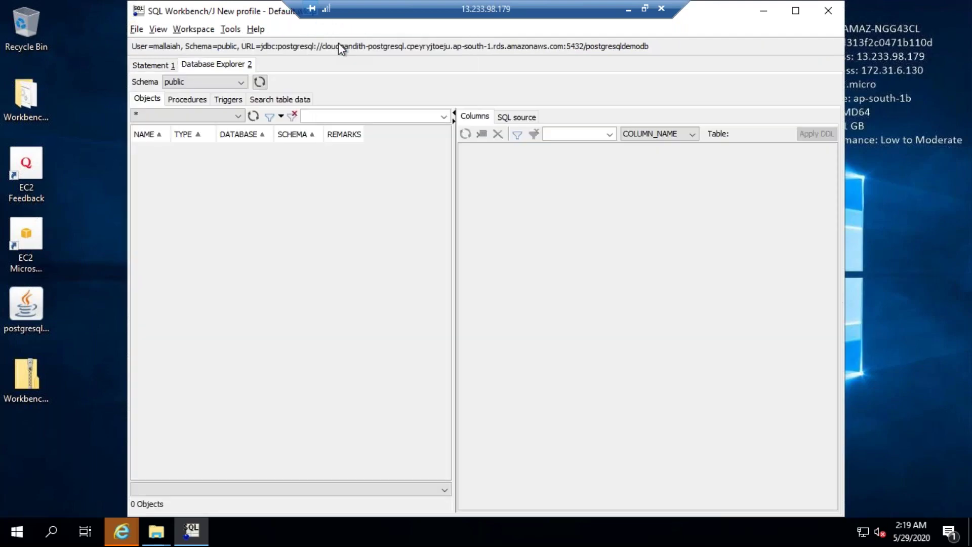
left_click(205, 81)
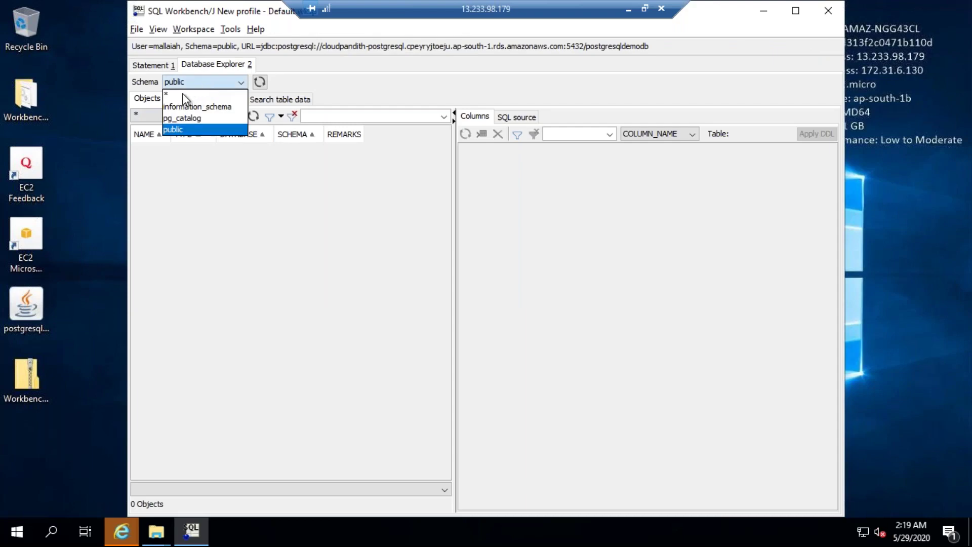
left_click(183, 94)
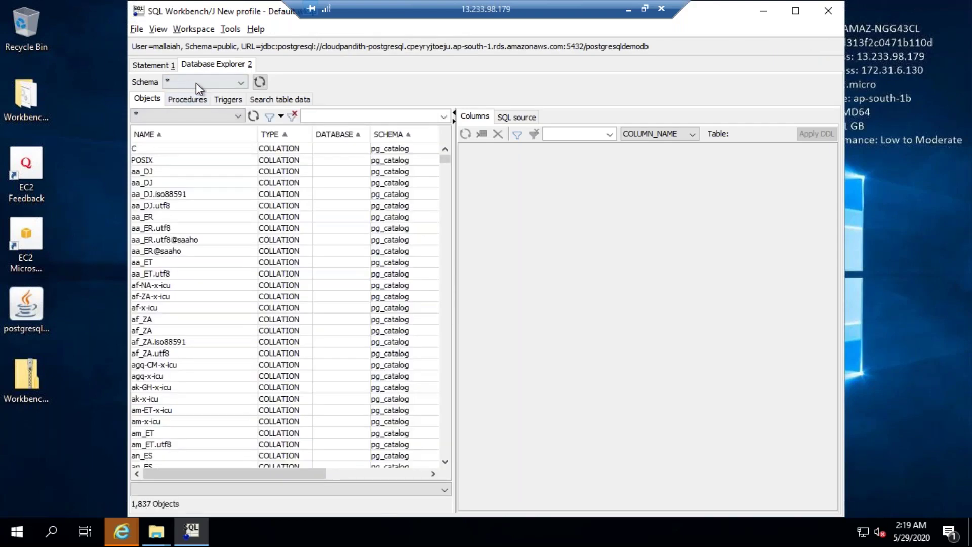
left_click(196, 83)
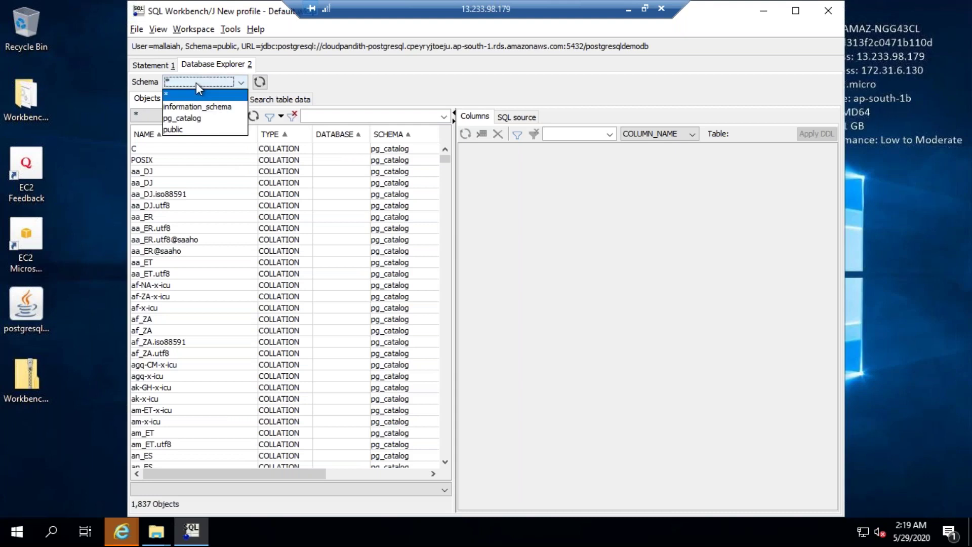
left_click(175, 128)
Narrow the explorer's object types to TABLE only and reload the list
left_click(162, 115)
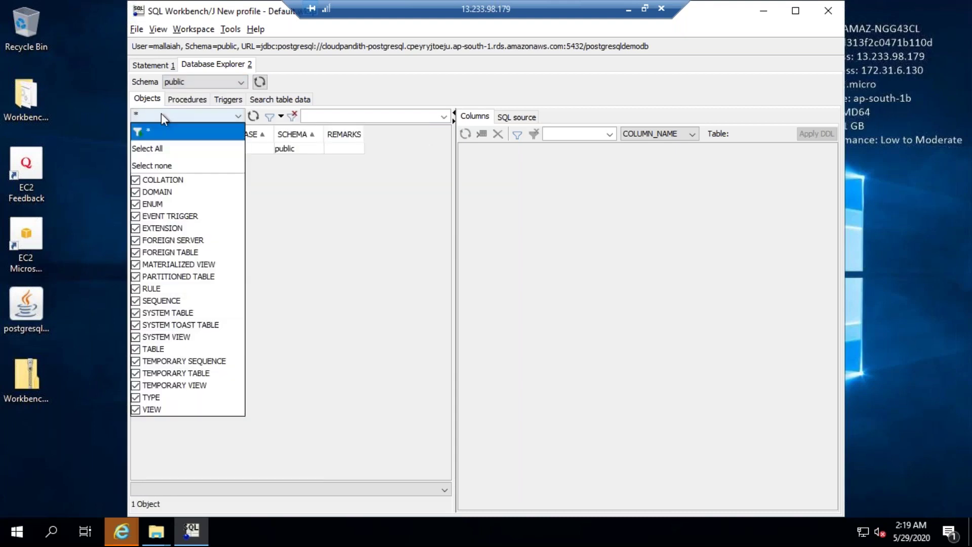
left_click(146, 166)
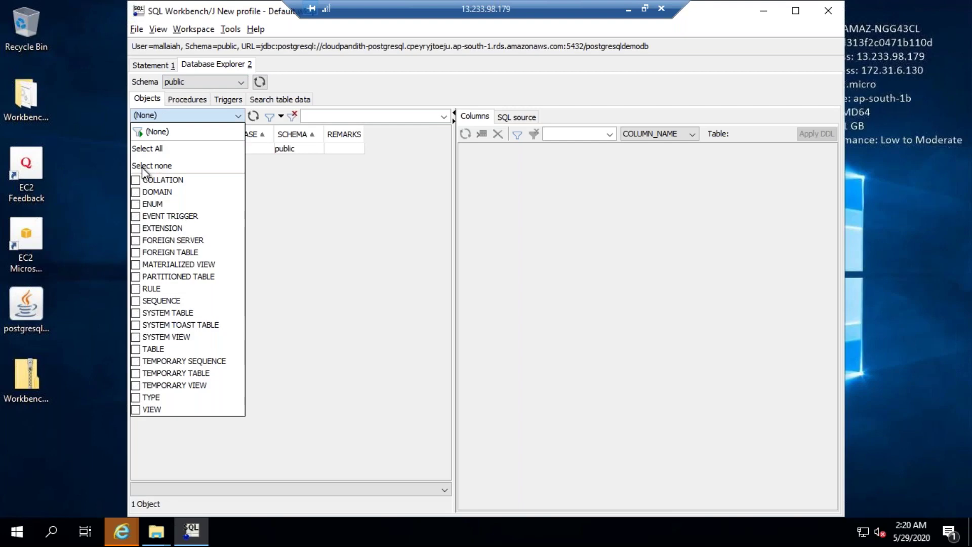
left_click(137, 349)
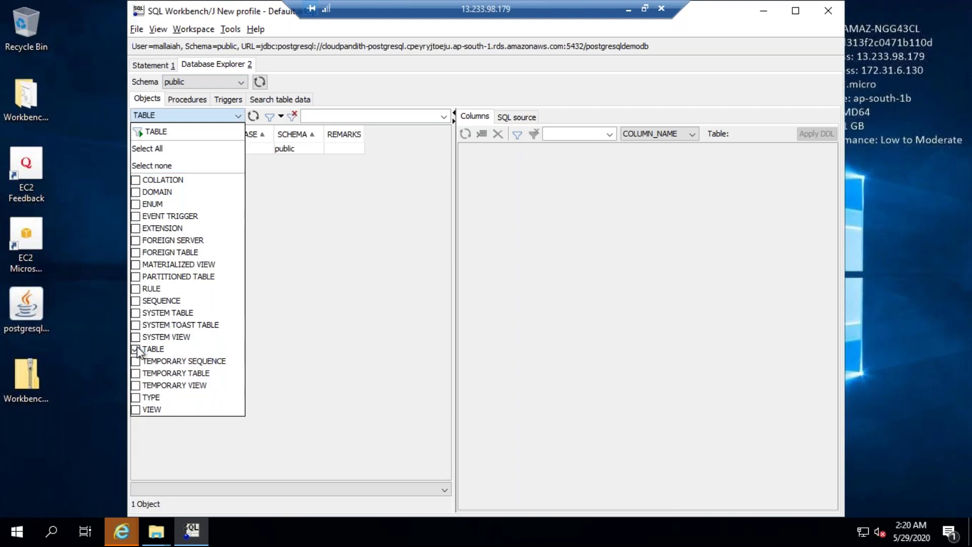
left_click(340, 273)
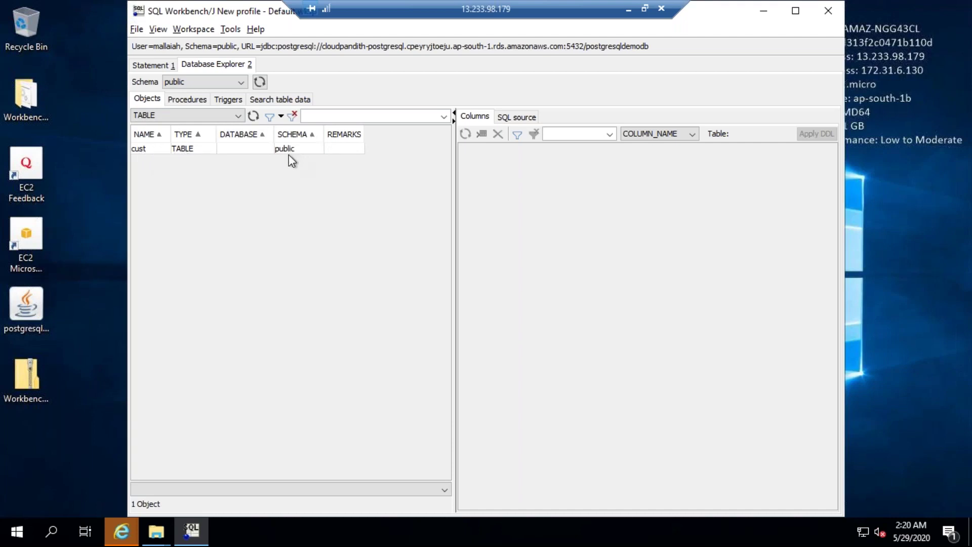
Remove the commit line, leaving a fresh line below the create statement
left_click(153, 62)
left_click(184, 101)
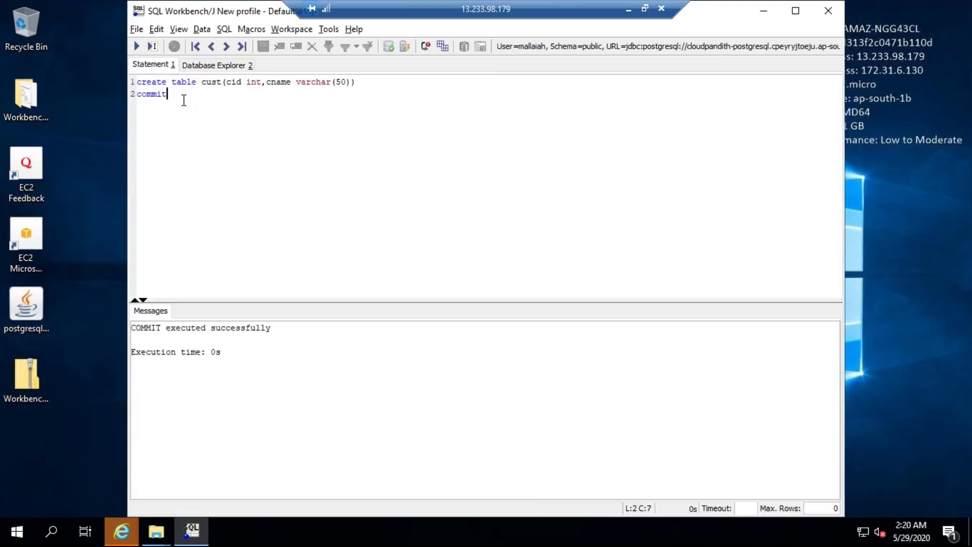
key("shift+Home")
key("Delete")
key("Up")
key("End")
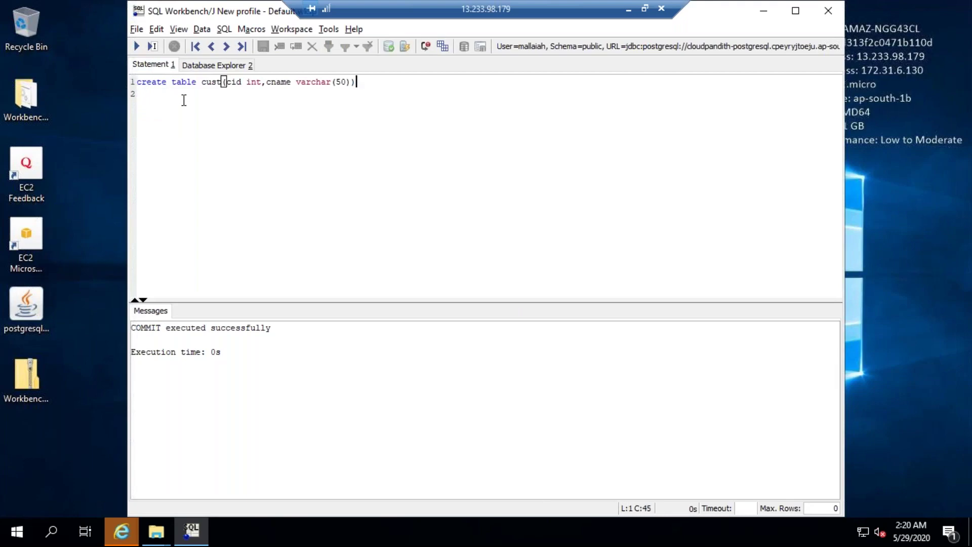
key("shift+Home")
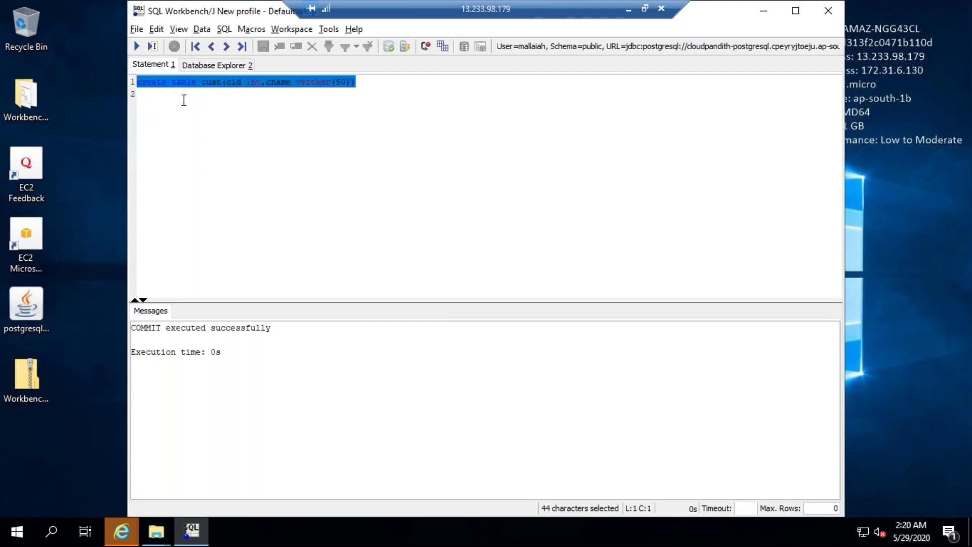
key("End")
key("Return")
Insert rows (1,'sam') and (2,'janu') into cust
type("insert into cust values(1,'")
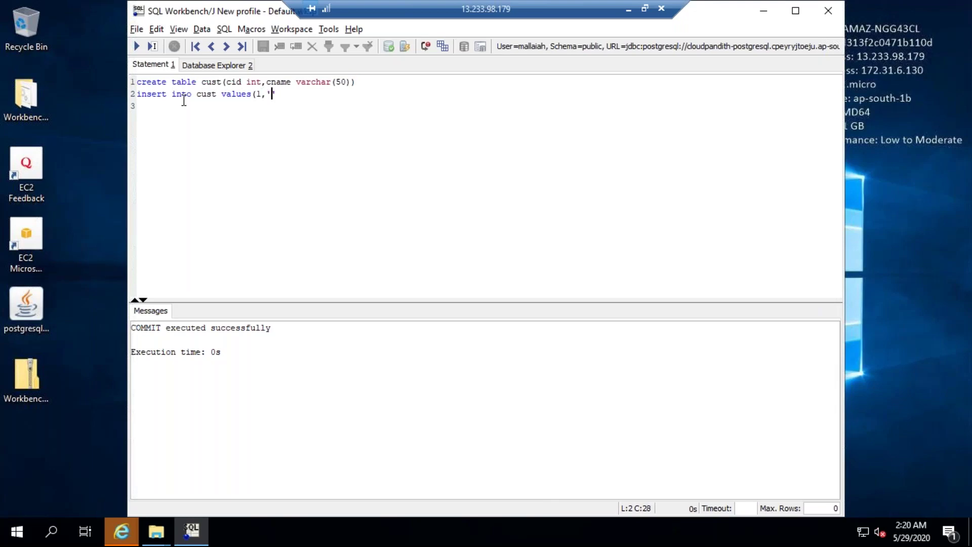
type("sam')")
type(",")
key("Return")
type("(2,'janu')")
left_click_drag(186, 106, 136, 93)
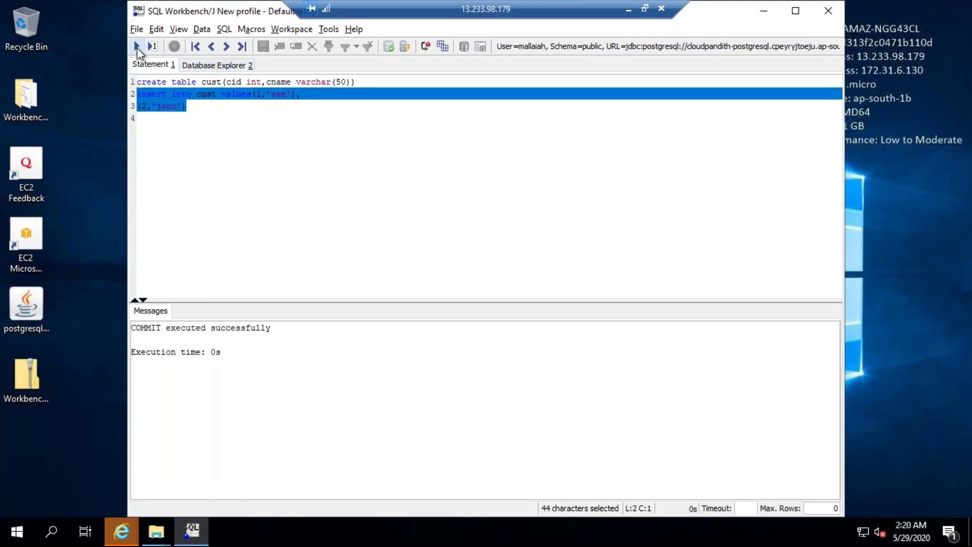
left_click(137, 47)
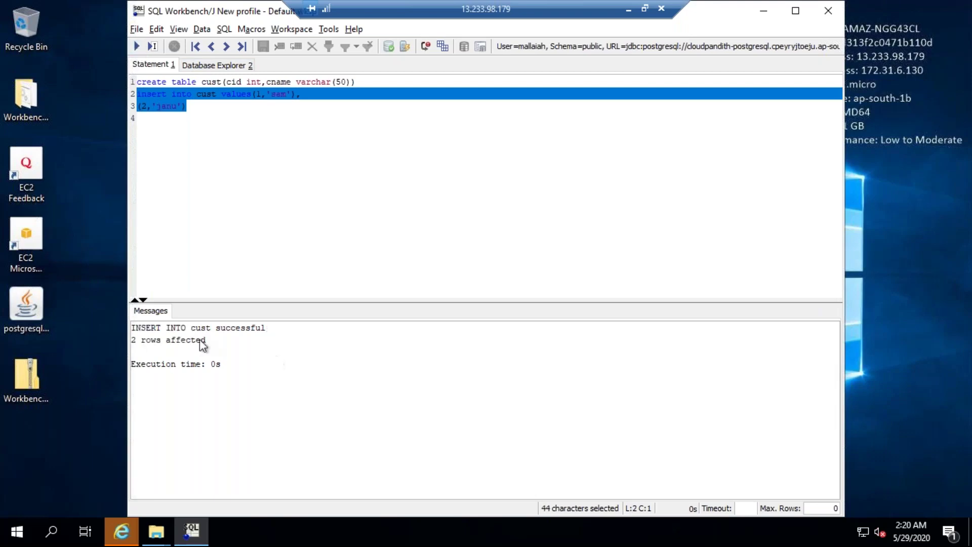
List the cust rows with select * from cust
left_click(191, 108)
key("Return")
key("Return")
type("select * from cust")
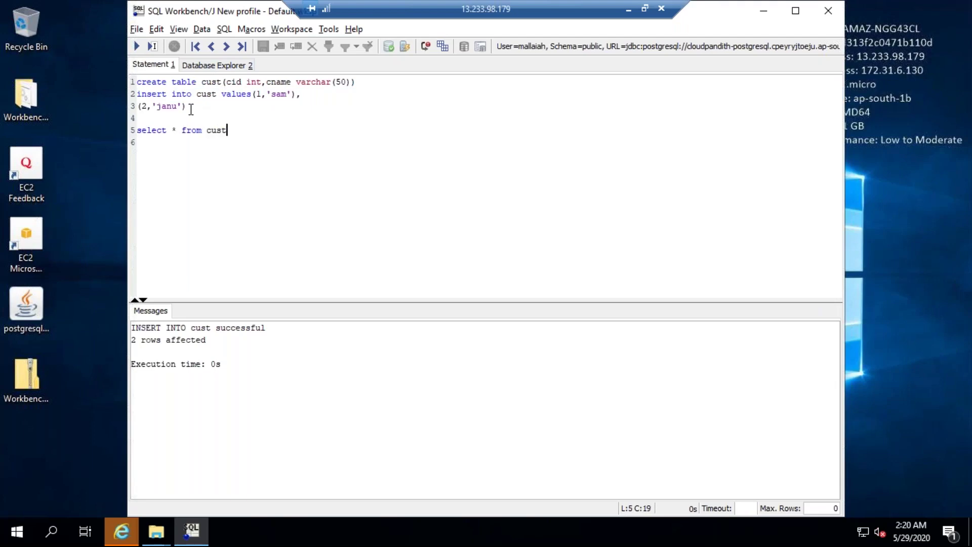
key("shift+Home")
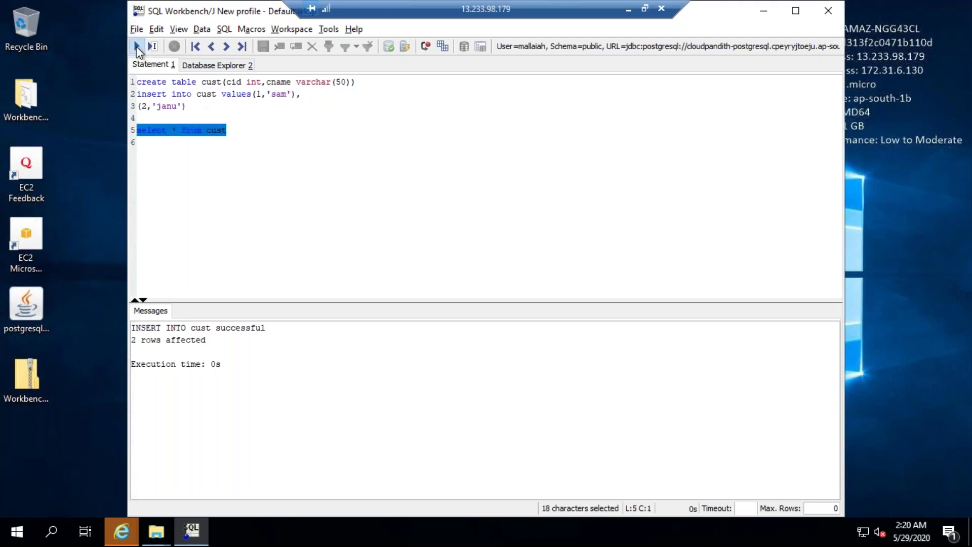
left_click(137, 46)
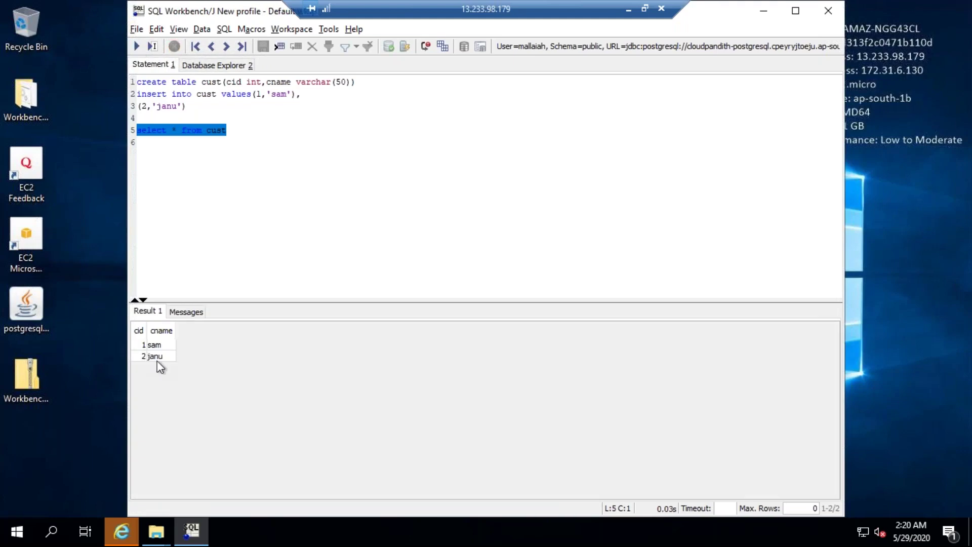
left_click(232, 132)
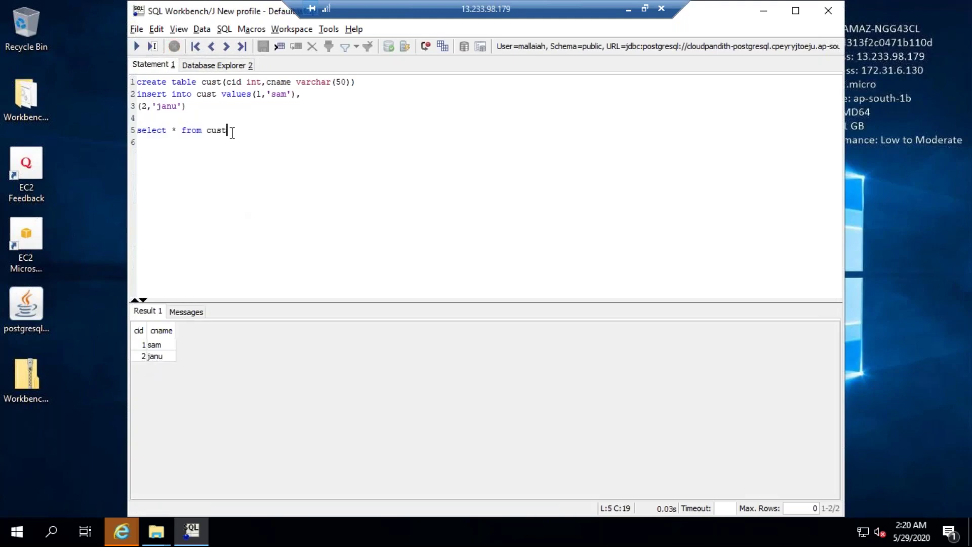
key("Return")
Write update cust set cname='samy' where cid=1 on a new line
type("update cust set cname=''")
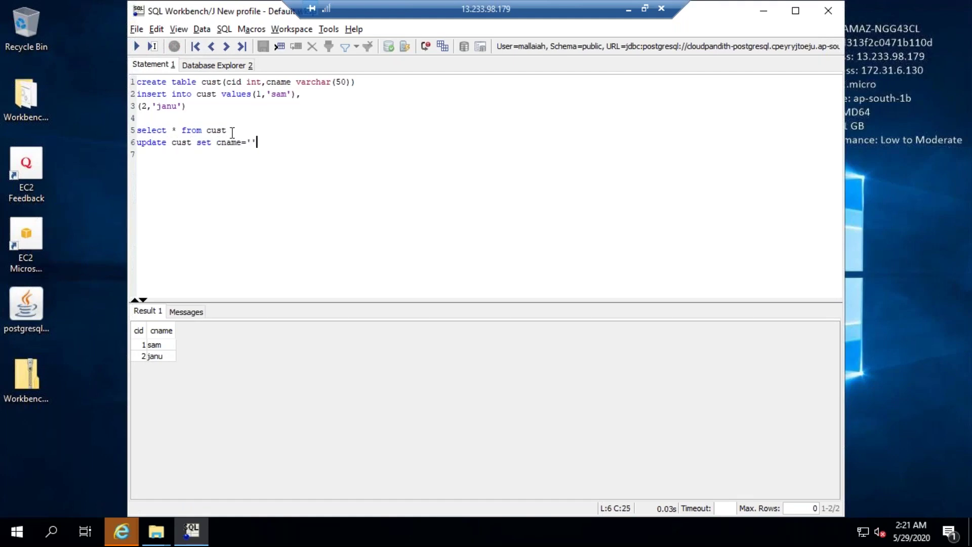
key("Left")
type("samy")
key("Right")
type("where cid=1")
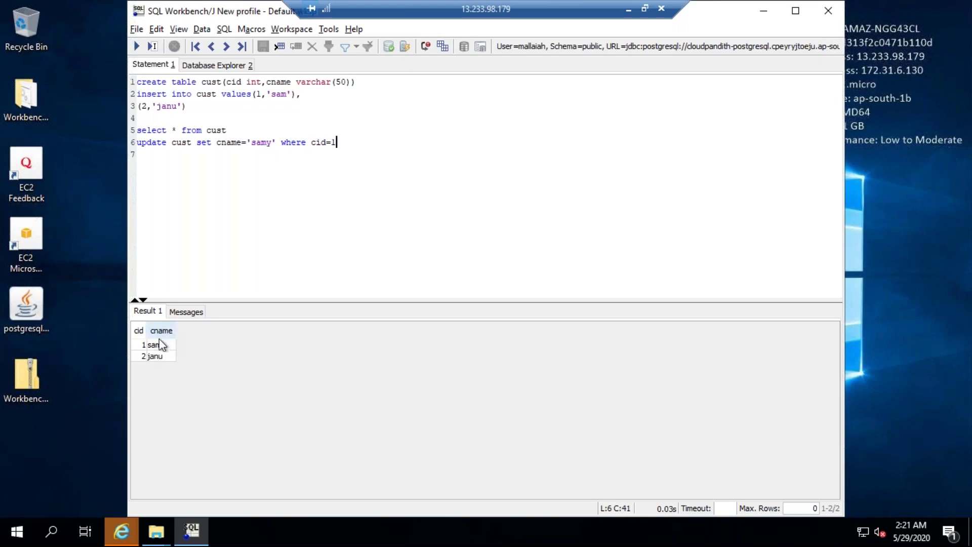
Execute the update, renaming customer 1 from sam to samy
double_click(257, 143)
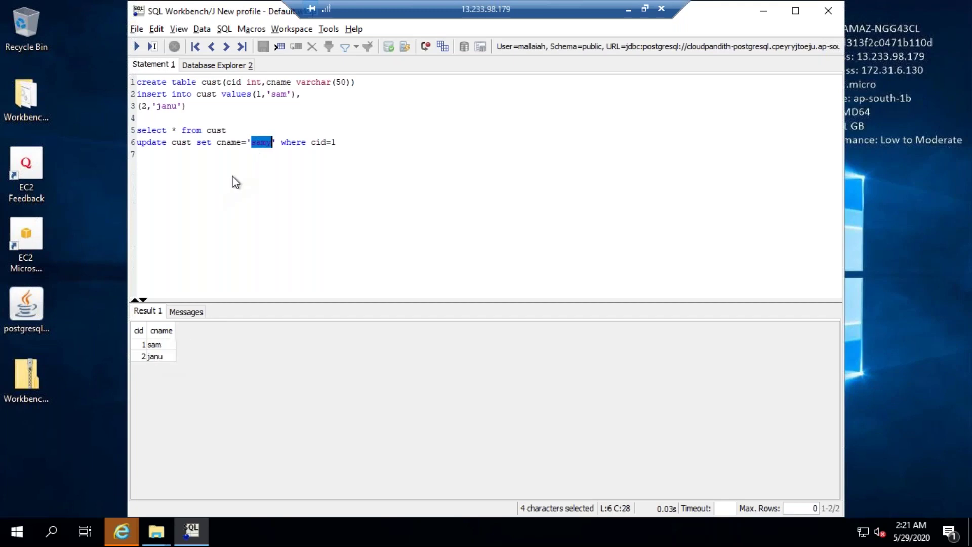
left_click(274, 155)
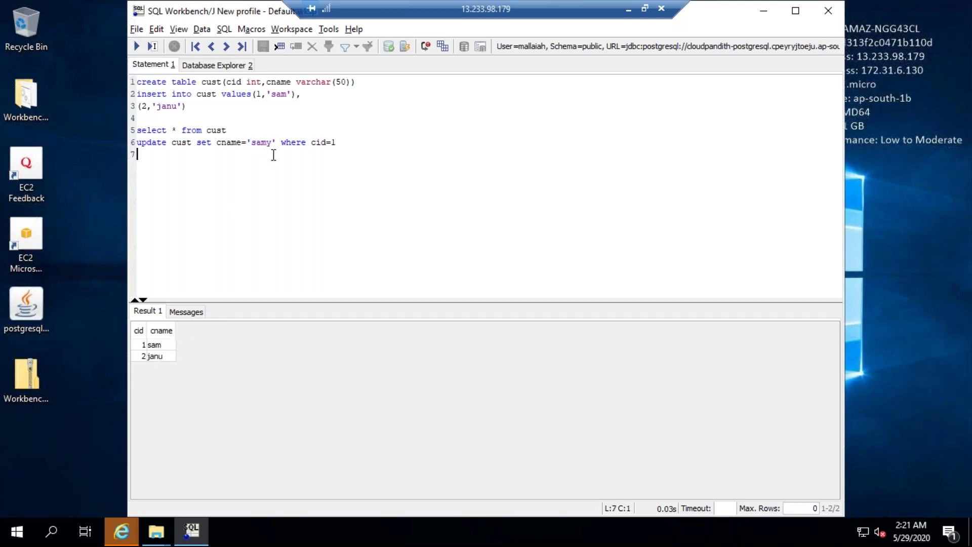
left_click(338, 144)
left_click(142, 345)
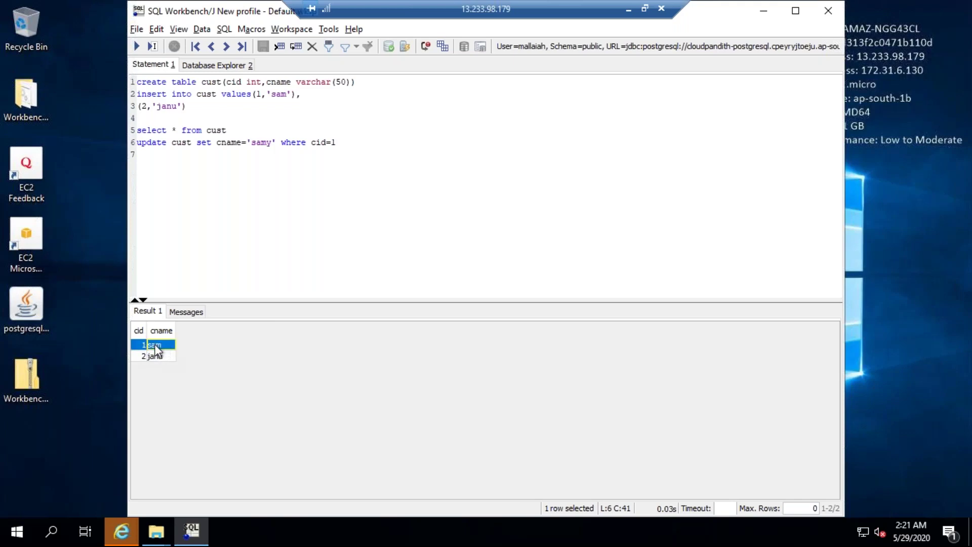
left_click(350, 147)
key("shift+Home")
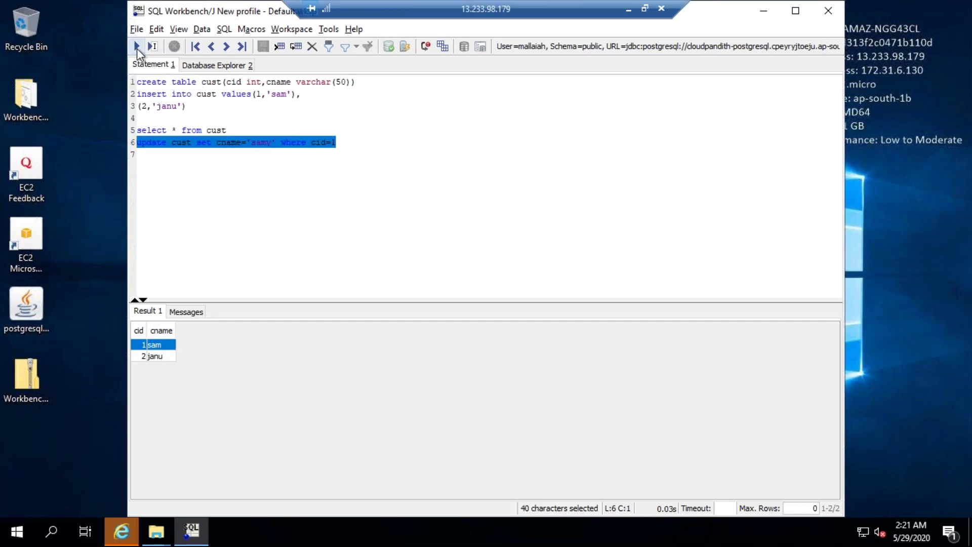
left_click(137, 47)
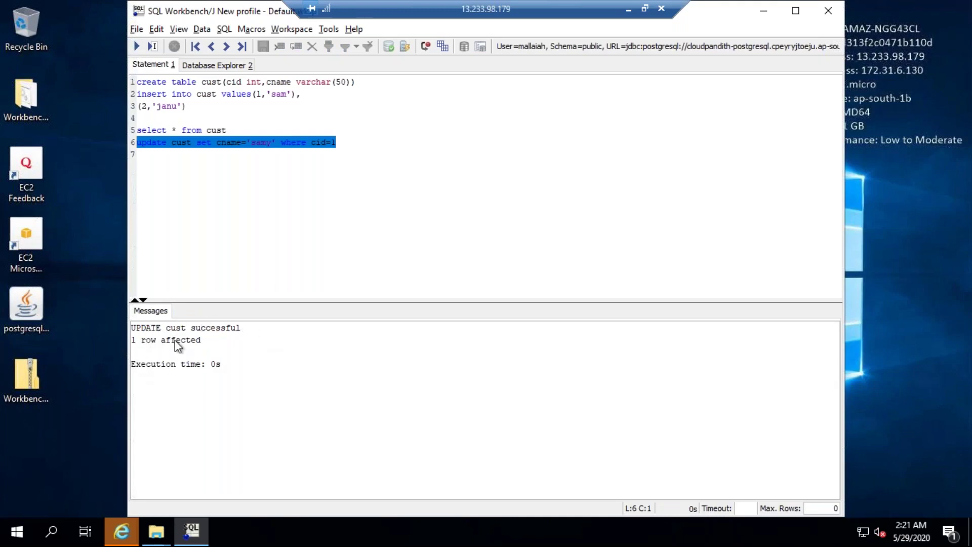
left_click(249, 173)
Rerun select * from cust to confirm customer 1 is now samy
left_click(227, 130)
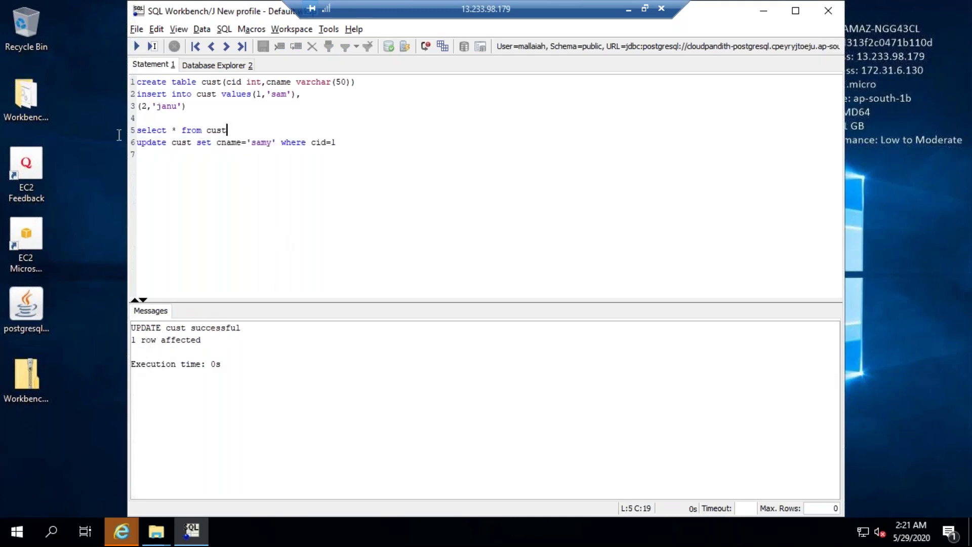
key("shift+Home")
left_click(137, 47)
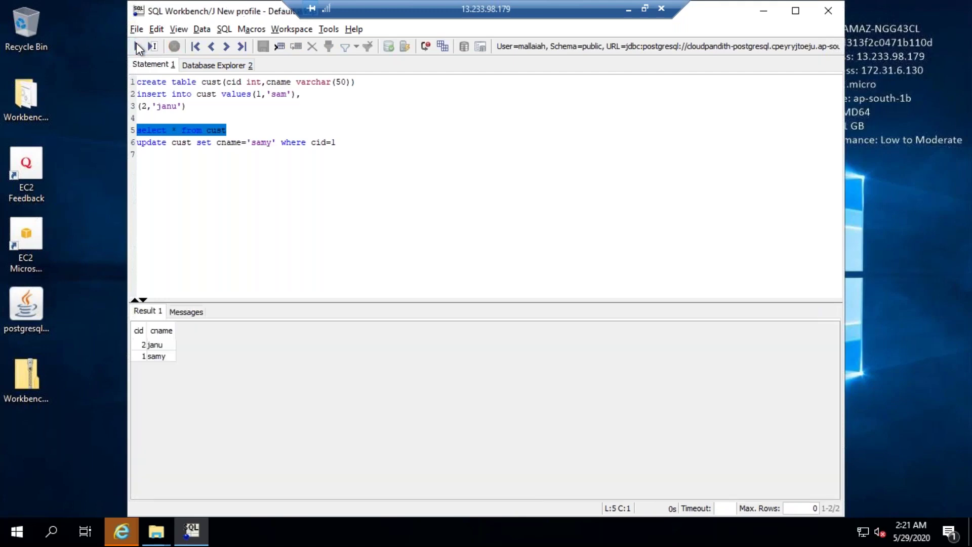
left_click(159, 345)
left_click(162, 357)
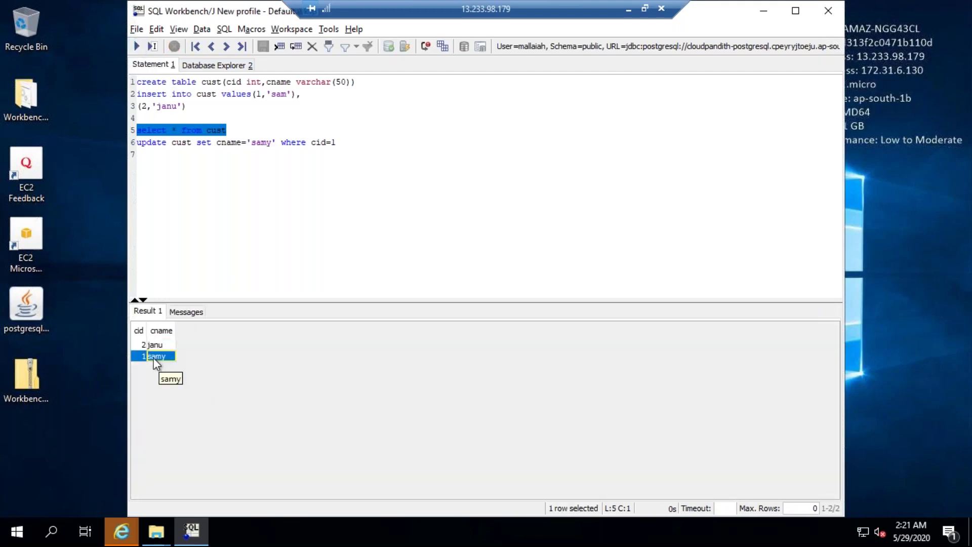
Run delete from cust where cid=2 and relist the remaining rows
left_click(347, 144)
key("Return")
type("delete from cust ")
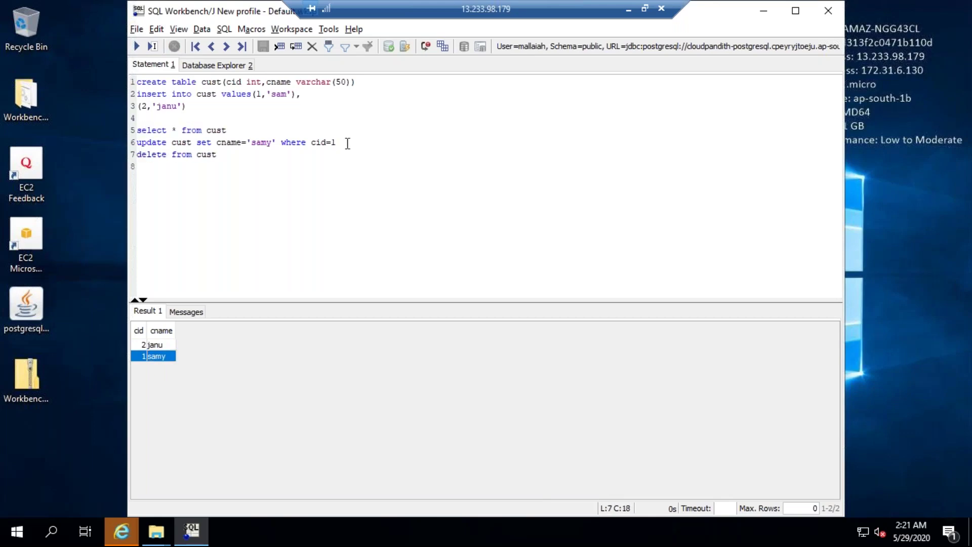
type("where cid=2")
key("shift+Home")
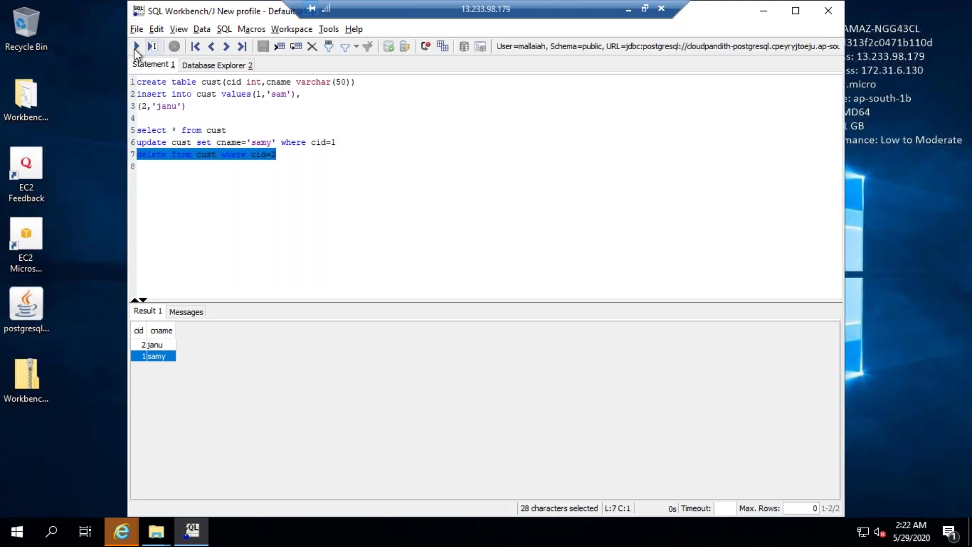
left_click(136, 47)
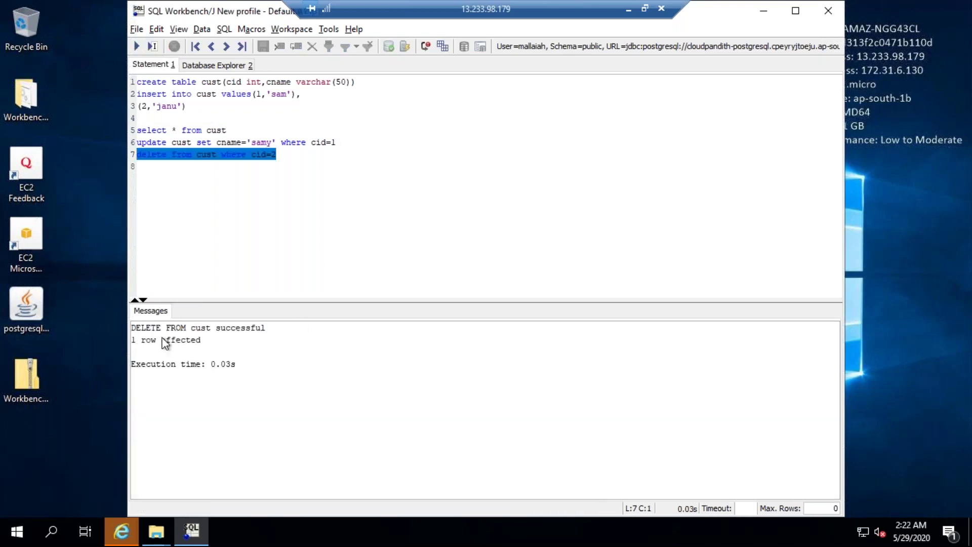
left_click_drag(245, 130, 130, 131)
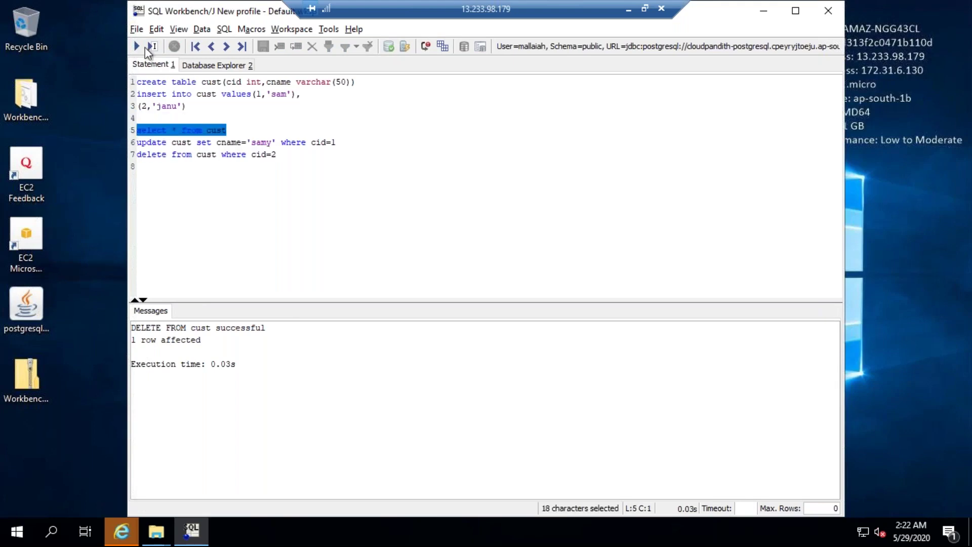
left_click(135, 47)
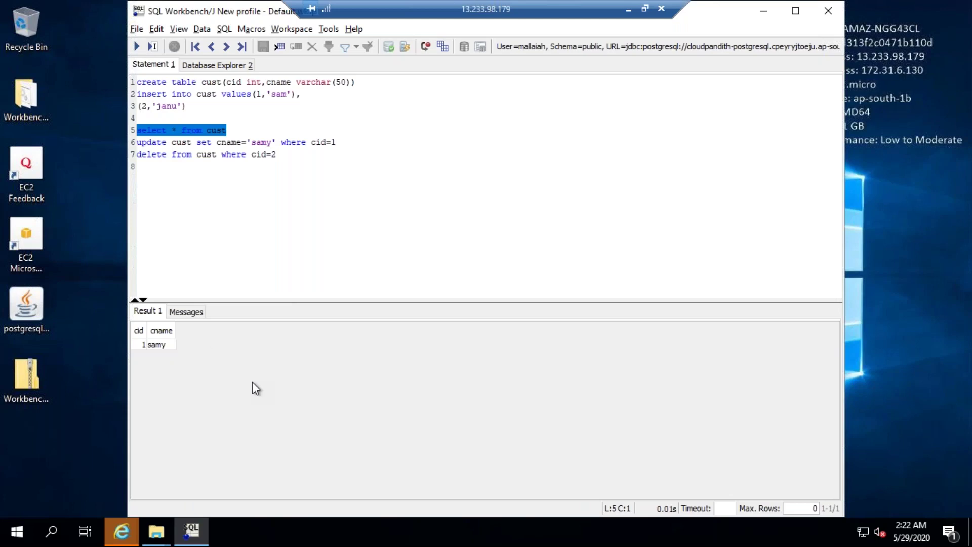
Type a create table cust1 statement on line 8, fixing typos along the way
left_click(297, 154)
key("Return")
type("co")
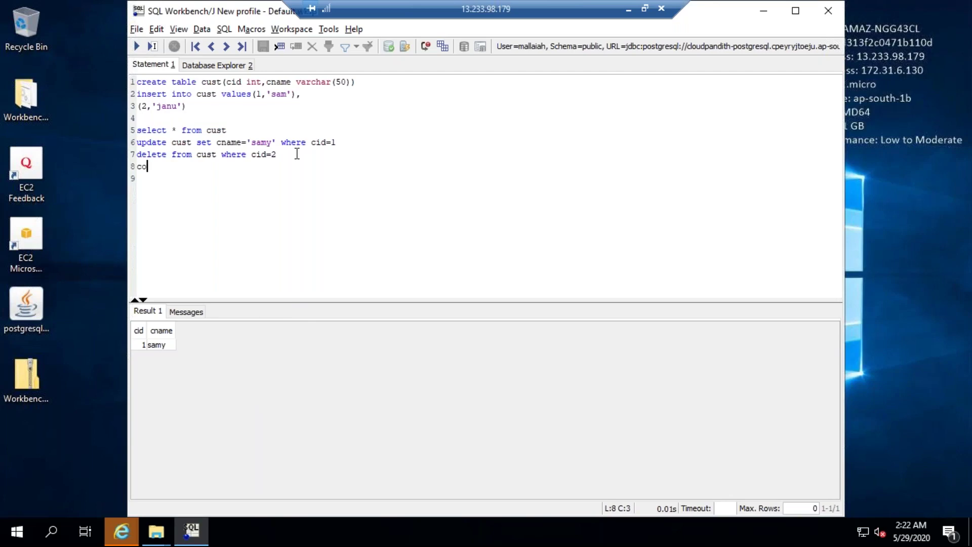
key("BackSpace")
key("BackSpace")
type("create tbal")
type("e")
key("BackSpace")
key("BackSpace")
key("BackSpace")
key("BackSpace")
key("BackSpace")
type("abel")
key("BackSpace")
key("BackSpace")
type("le ")
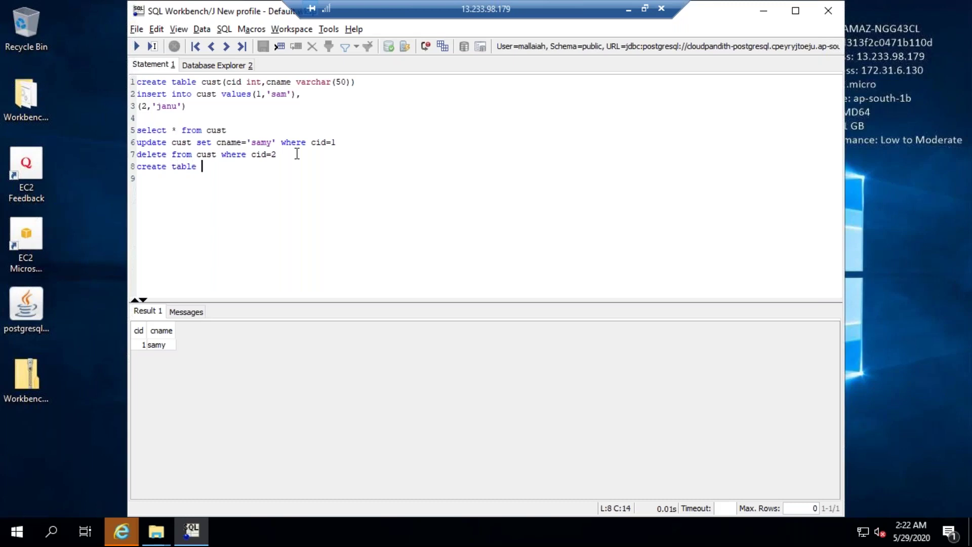
type("cust1(cid int,cl")
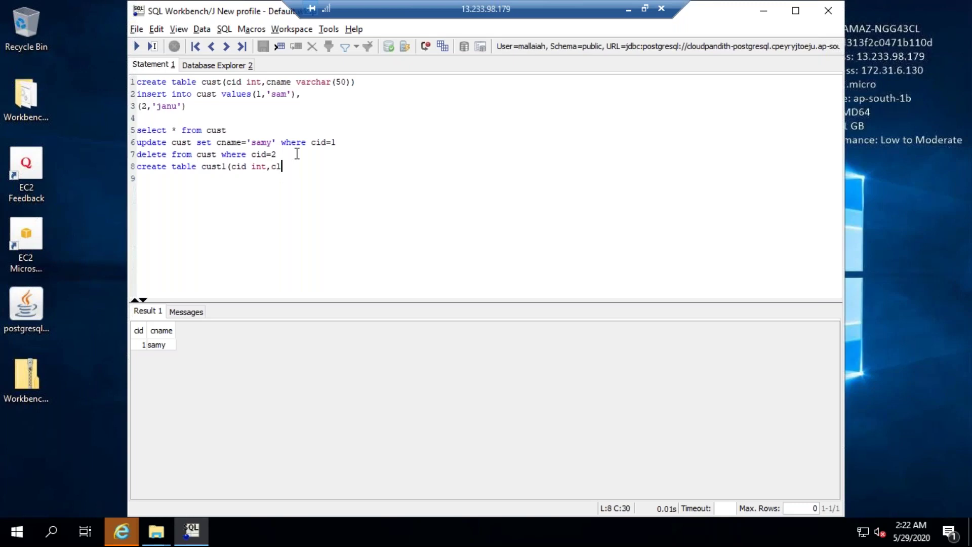
type("ocation varchar(50))")
Correct the cust1 columns to cname varchar(50) and clocation varchar(50)
left_click(248, 167)
key("BackSpace")
key("BackSpace")
type("name")
key("Right")
key("Right")
key("Right")
key("Right")
key("BackSpace")
key("BackSpace")
key("BackSpace")
type("varchar(50)")
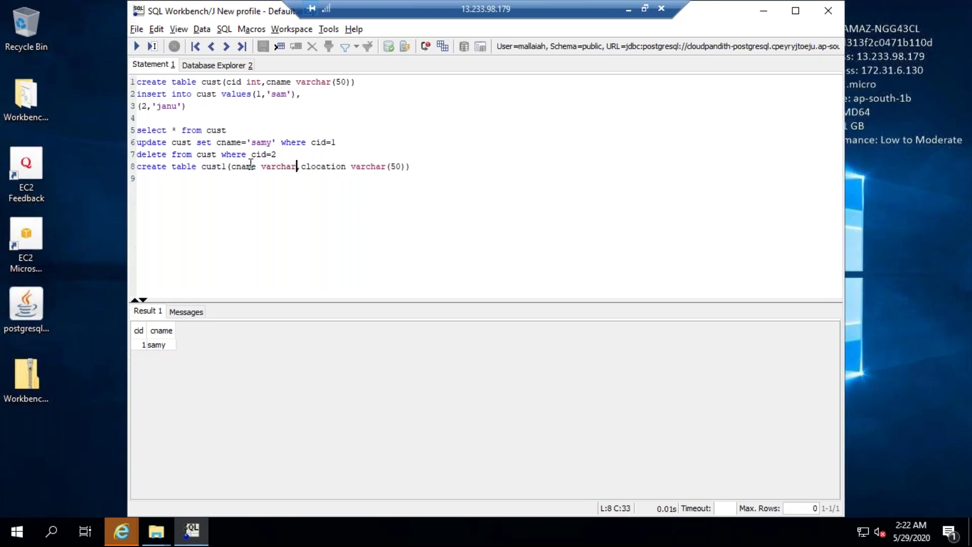
Select and execute the create table cust1 statement
key("Up")
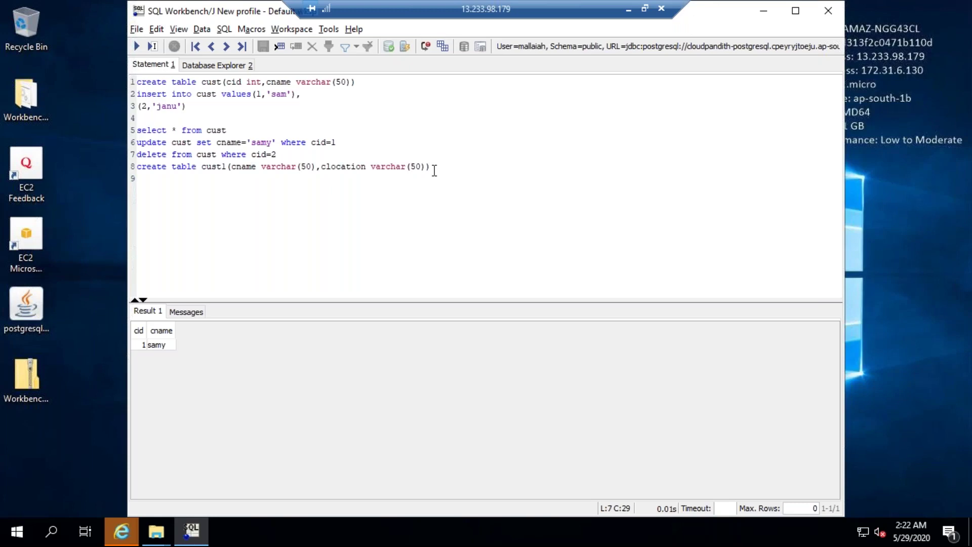
left_click_drag(434, 176, 434, 171)
key("shift+Home")
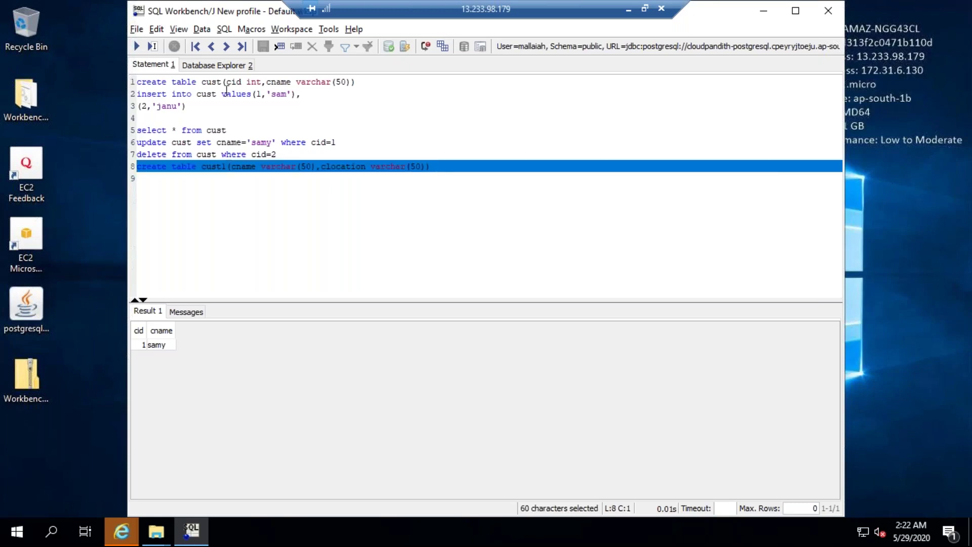
left_click(135, 47)
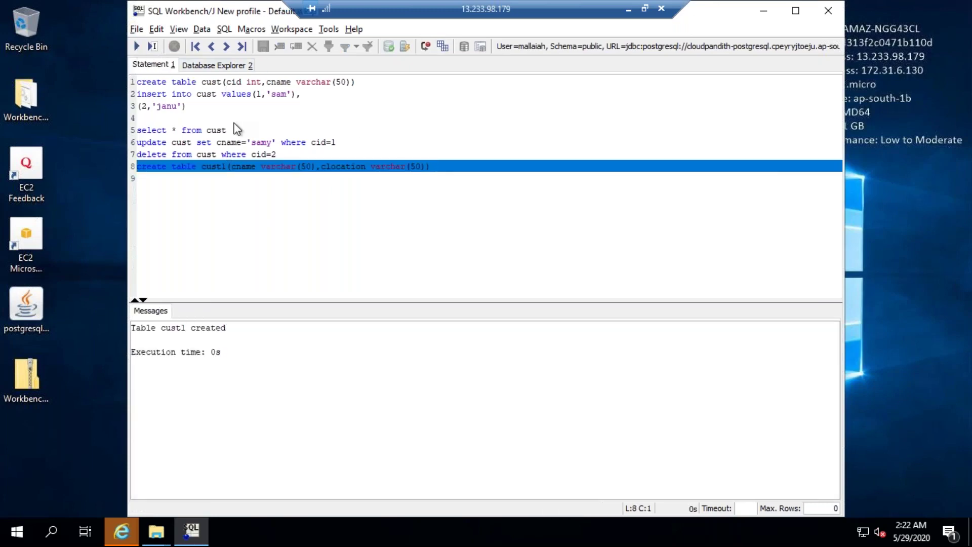
left_click(271, 208)
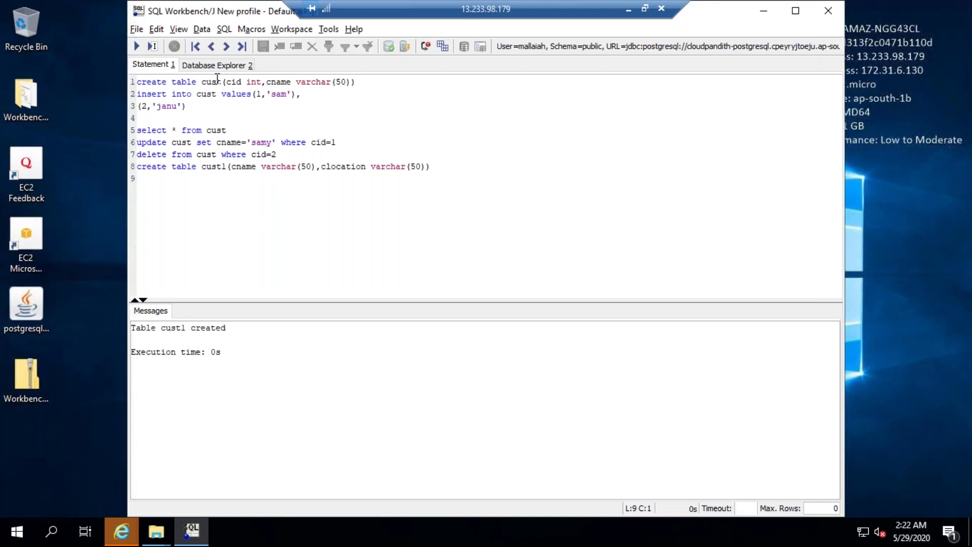
Inspect cust's cid and cname columns and its empty data in the Database Explorer
left_click(329, 28)
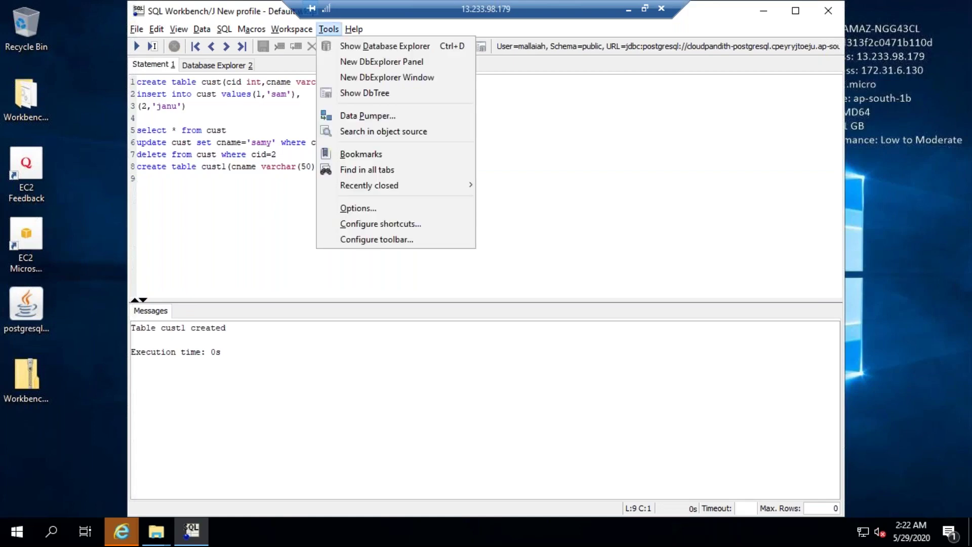
left_click(343, 45)
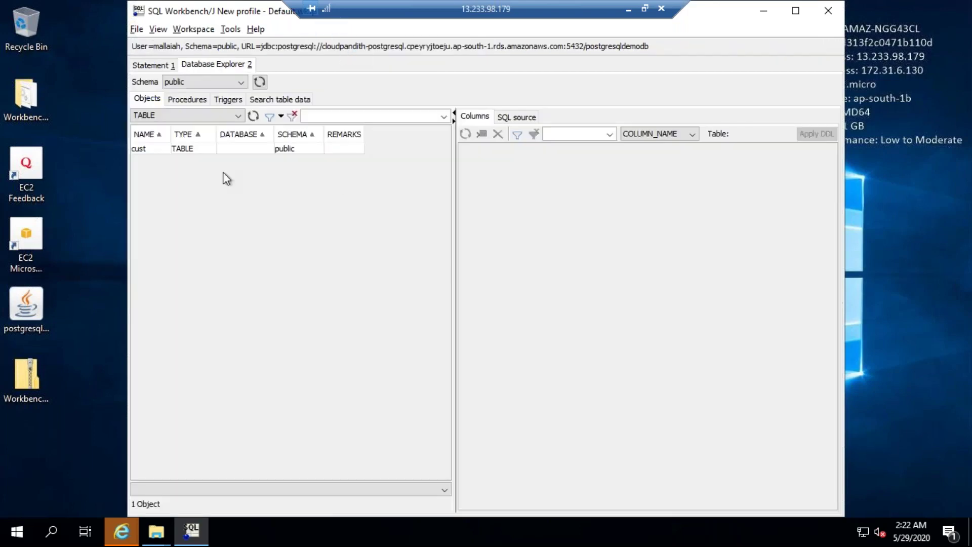
left_click(145, 150)
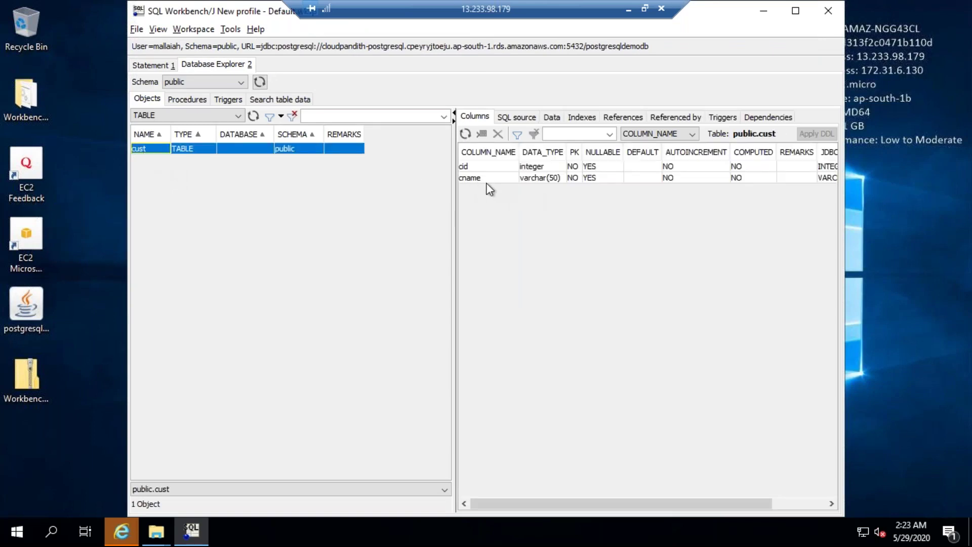
left_click(467, 167)
left_click(473, 179)
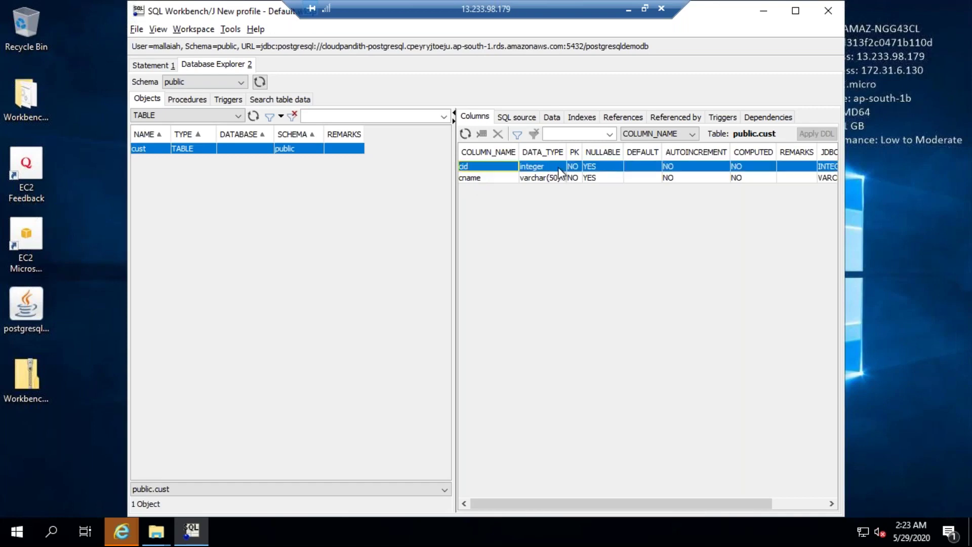
left_click(556, 117)
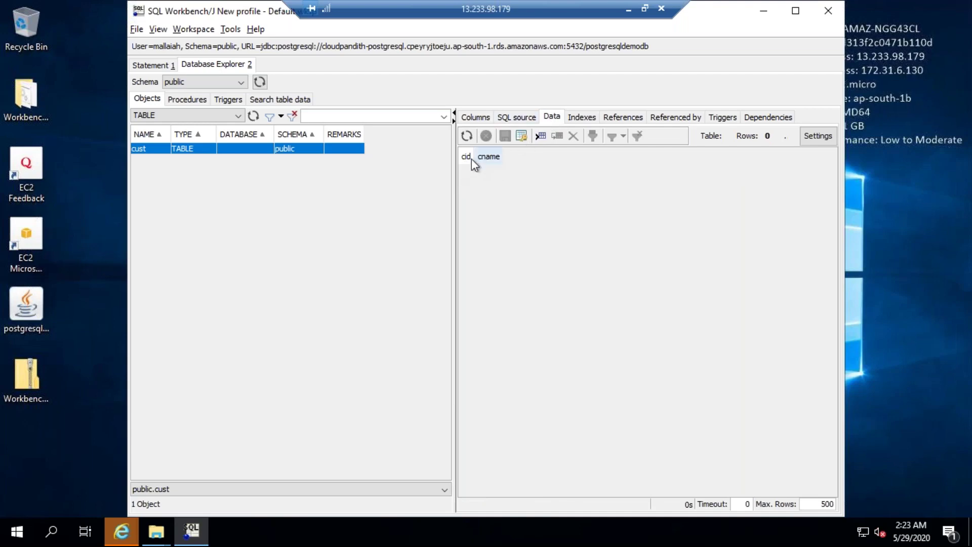
left_click(478, 117)
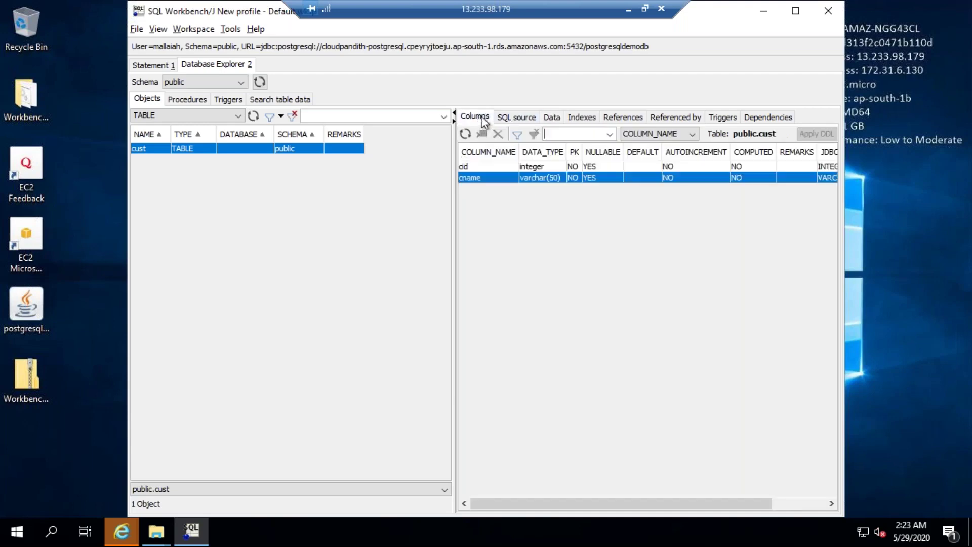
left_click(551, 118)
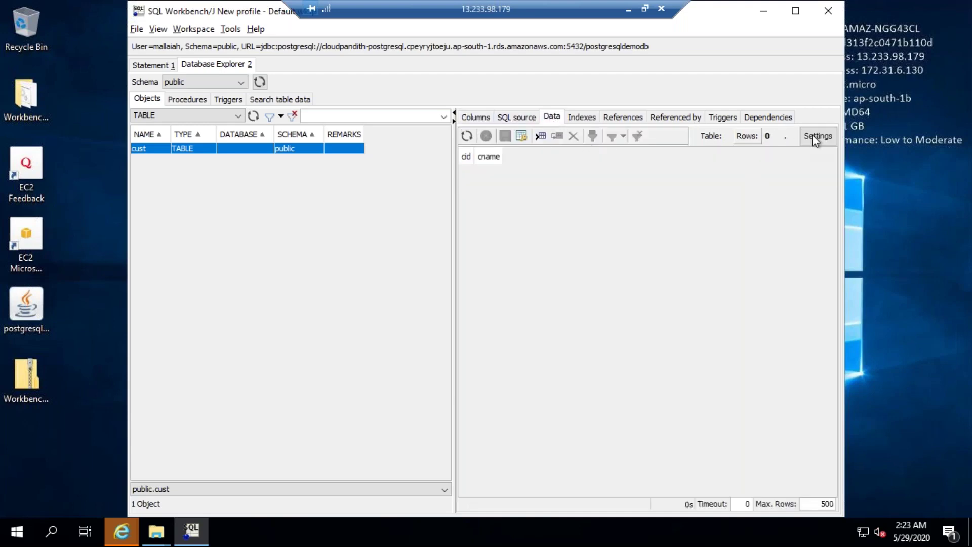
left_click(153, 65)
Commit the work with a commit statement on line 9
type("commit")
key("shift+Home")
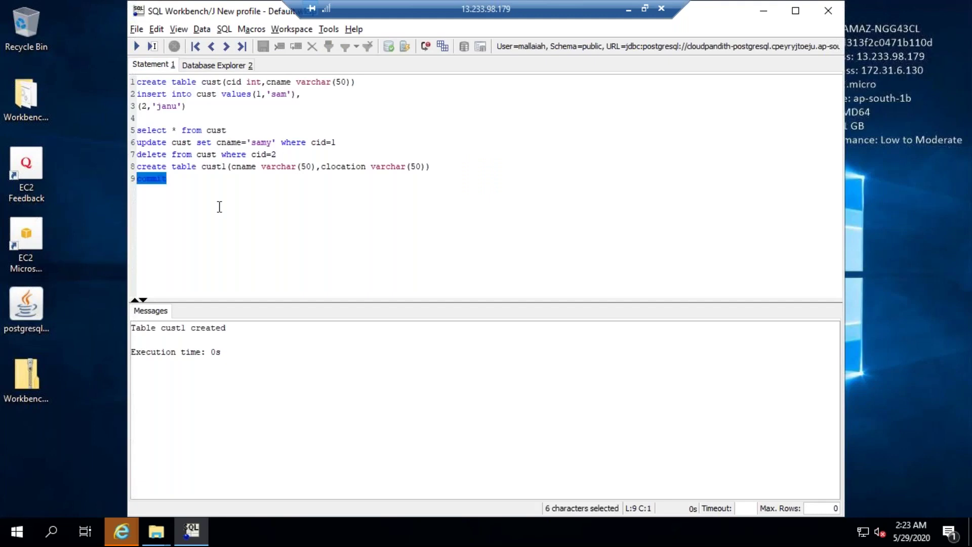
left_click(137, 47)
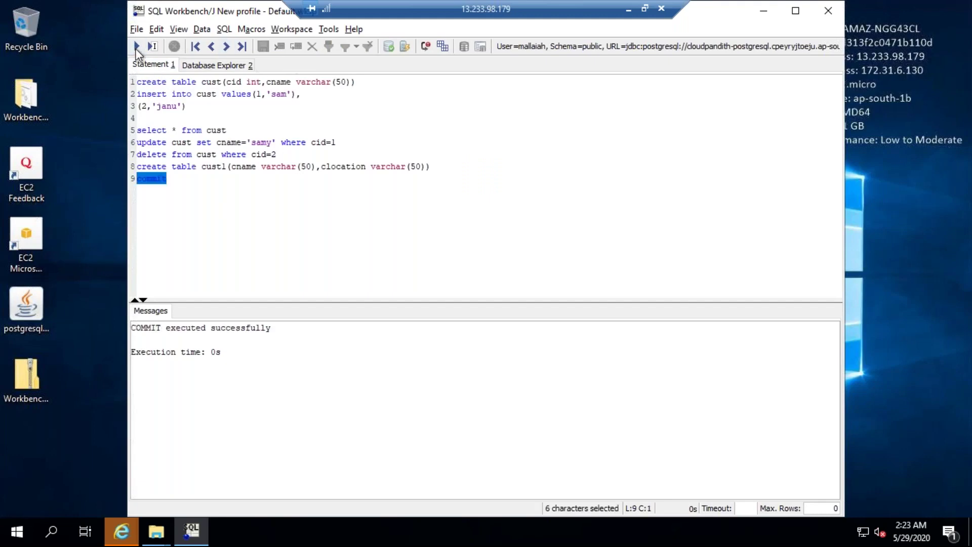
Refresh the Database Explorer and check cust's samy row and cust1's columns
left_click(328, 29)
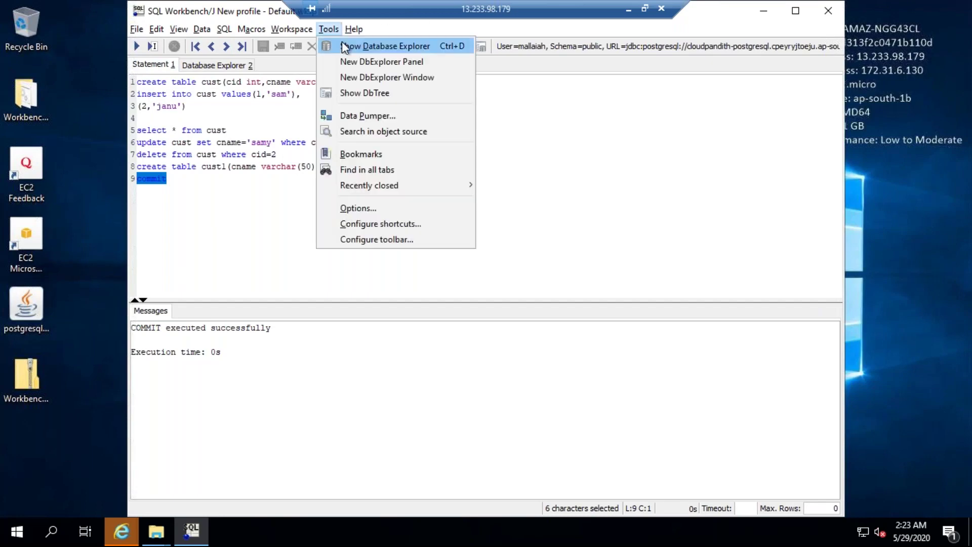
left_click(342, 45)
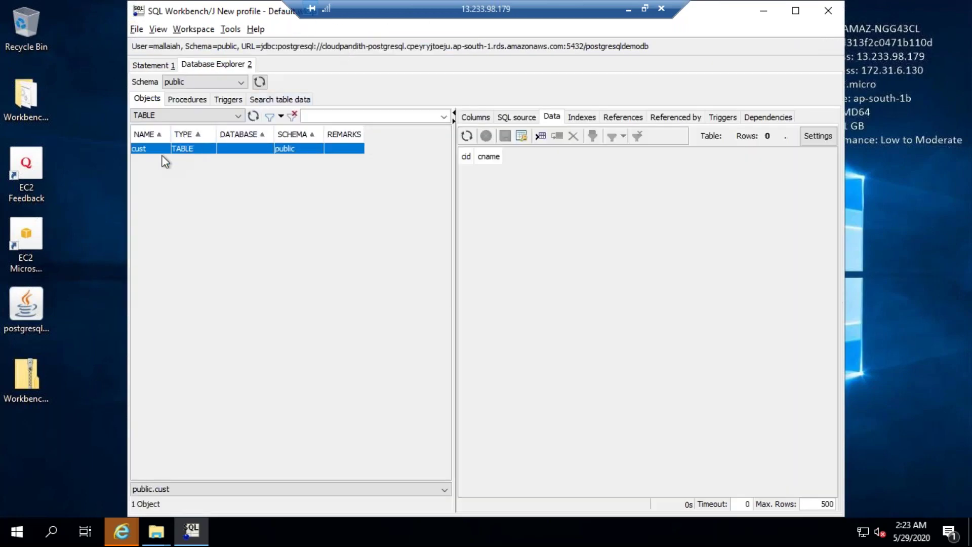
left_click(253, 116)
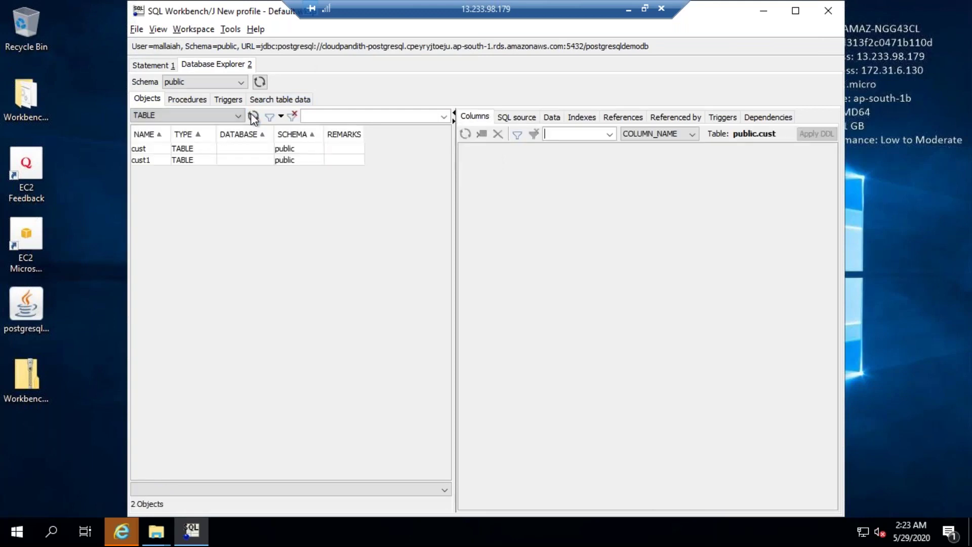
left_click(142, 149)
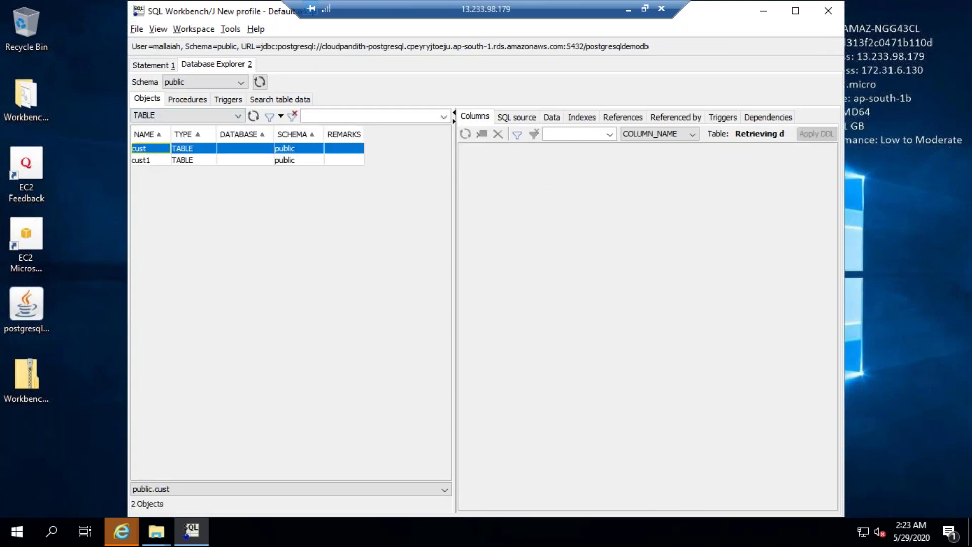
left_click(553, 118)
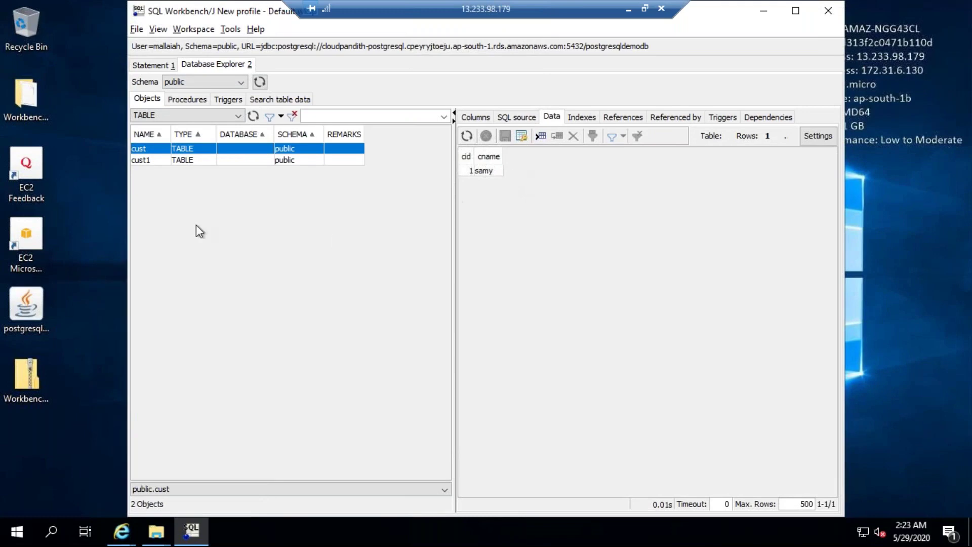
left_click(156, 162)
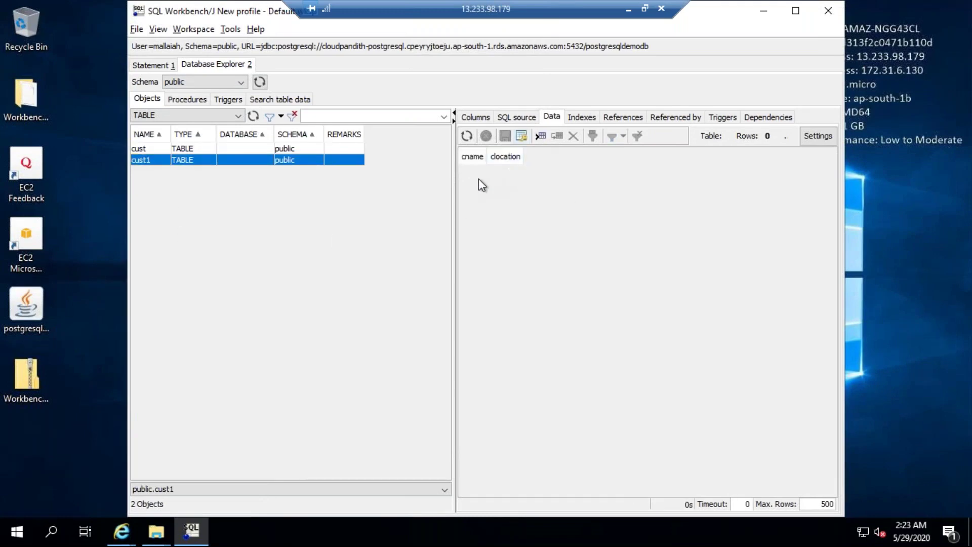
left_click(479, 116)
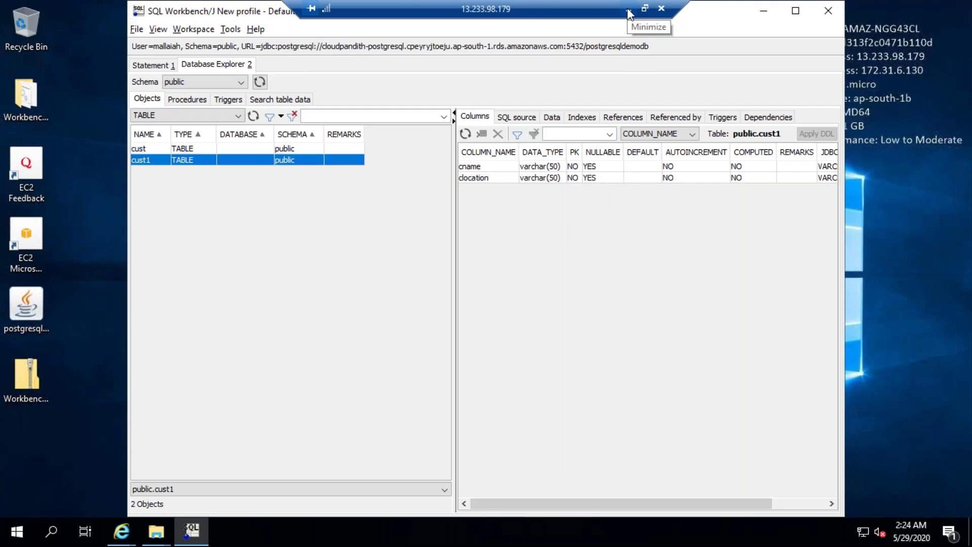
left_click(660, 10)
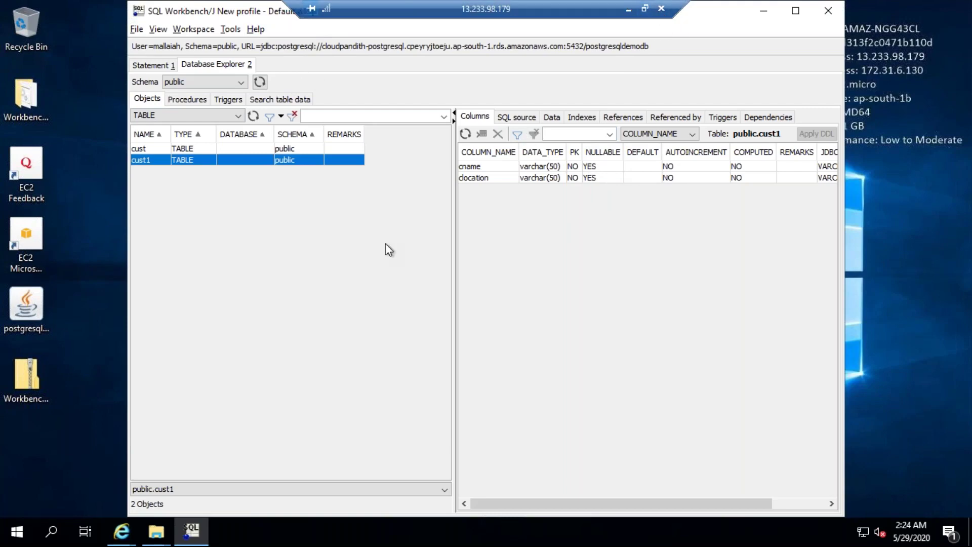
Disconnect the remote session and advance the RDS Postgresql Lab slide show to the next slide
left_click(531, 297)
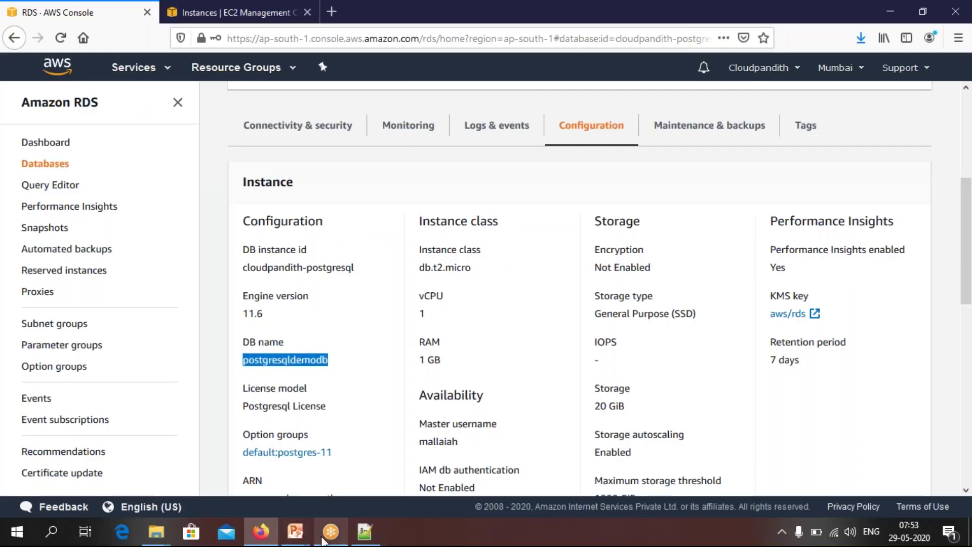
left_click(295, 531)
left_click(323, 480)
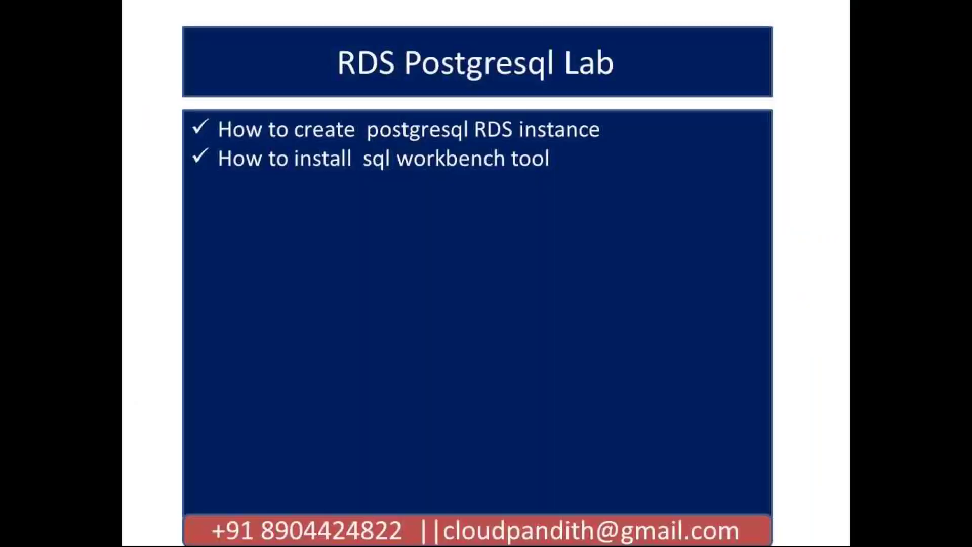
left_click(365, 258)
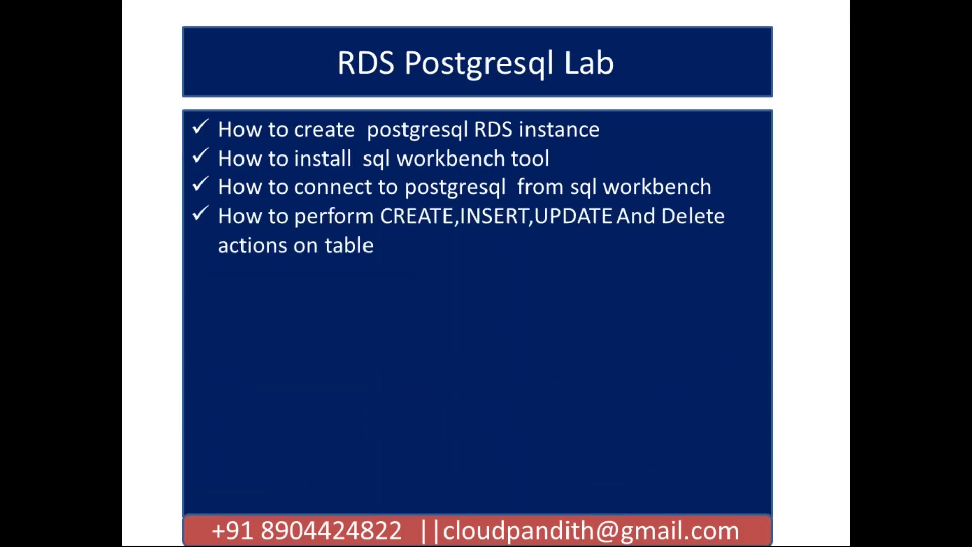
key("Right")
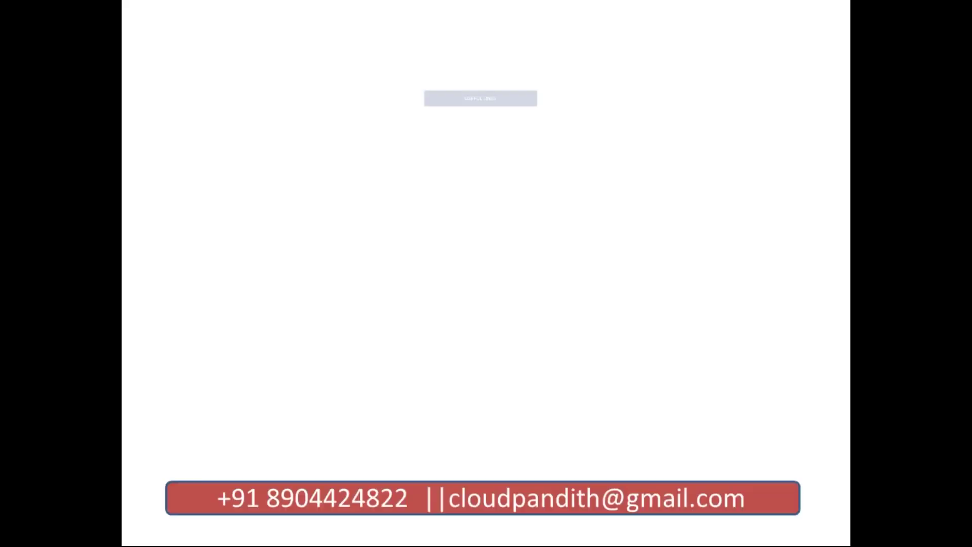